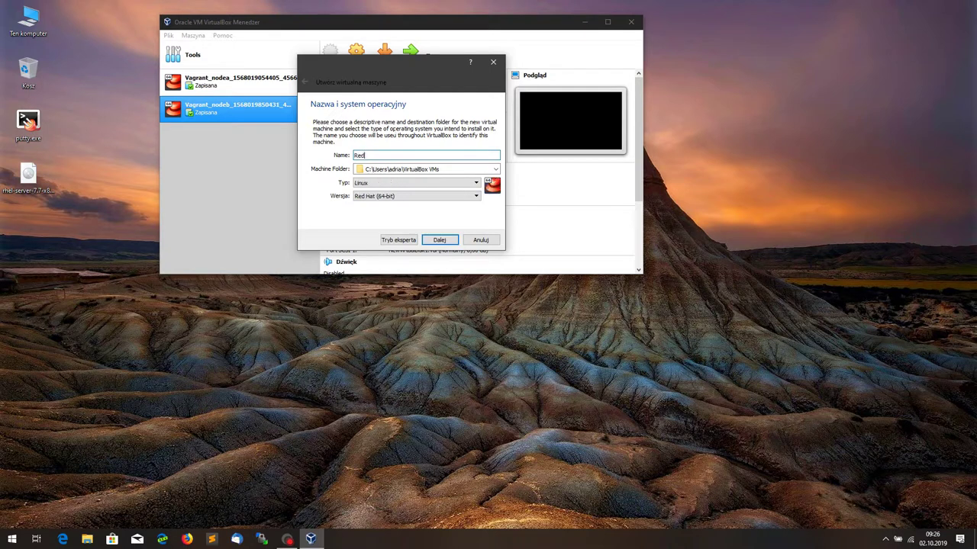
Step: Give the new Red Hat VM 4096 MB of memory
{"action": "left_click", "coordinate": [438, 240]}
{"action": "double_click", "coordinate": [471, 156]}
{"action": "type", "text": "4096"}
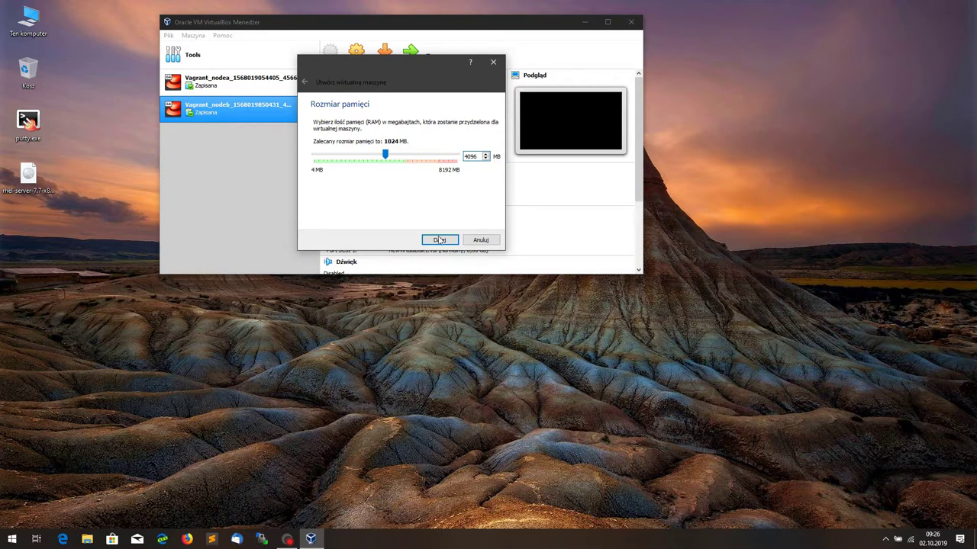
{"action": "left_click", "coordinate": [439, 240]}
Step: Create a new dynamically allocated 20 GB VDI virtual hard disk to finish the VM
{"action": "left_click", "coordinate": [439, 240]}
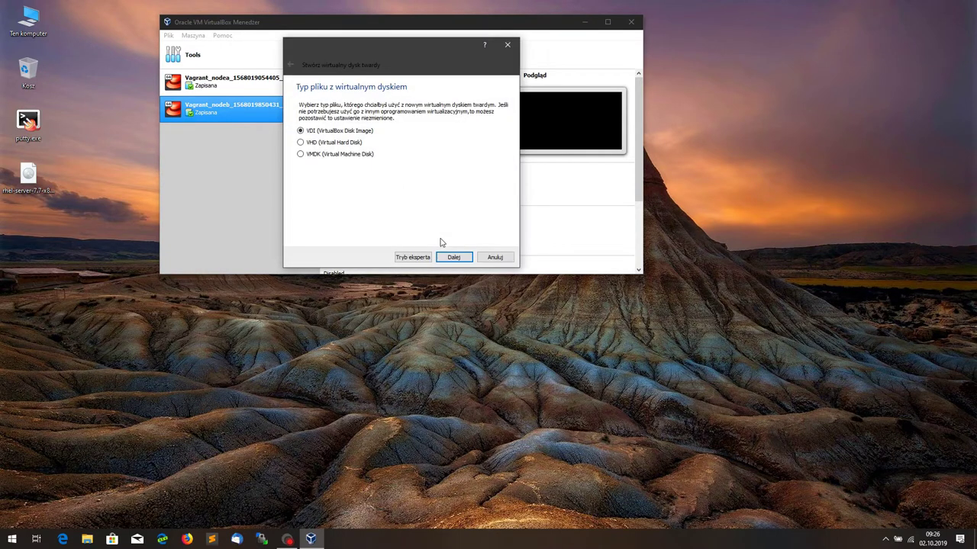
{"action": "left_click", "coordinate": [451, 258]}
{"action": "left_click", "coordinate": [451, 258]}
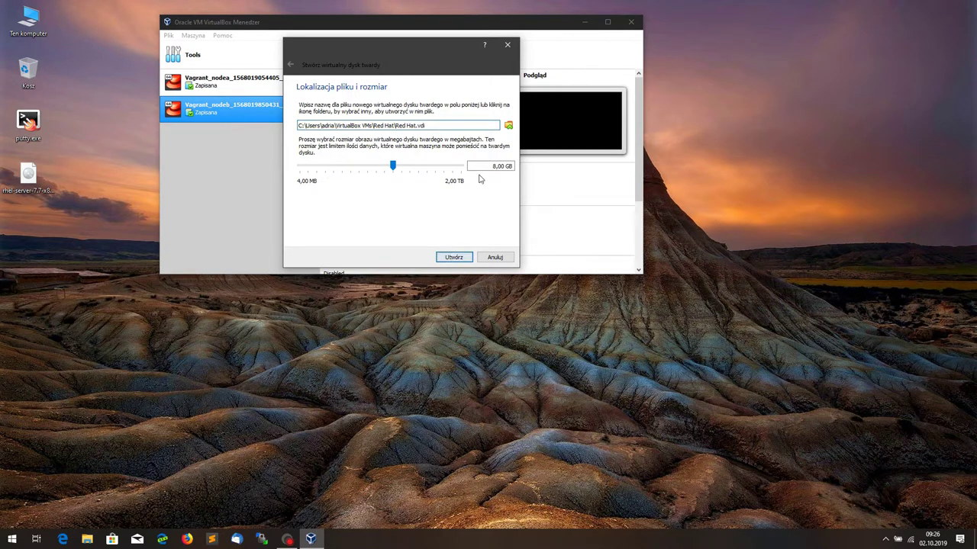
{"action": "left_click", "coordinate": [492, 167]}
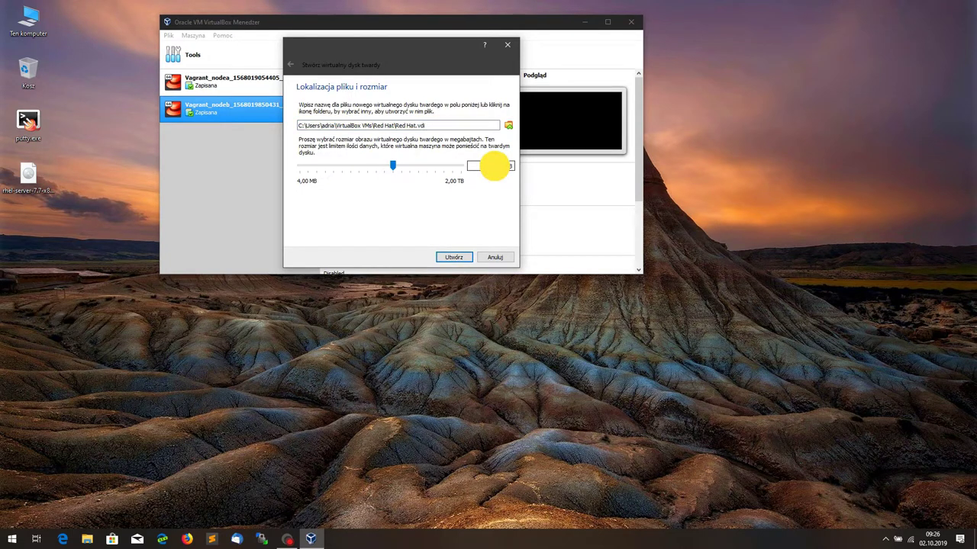
{"action": "key", "text": "ctrl+a"}
{"action": "key", "text": "BackSpace"}
{"action": "type", "text": "20"}
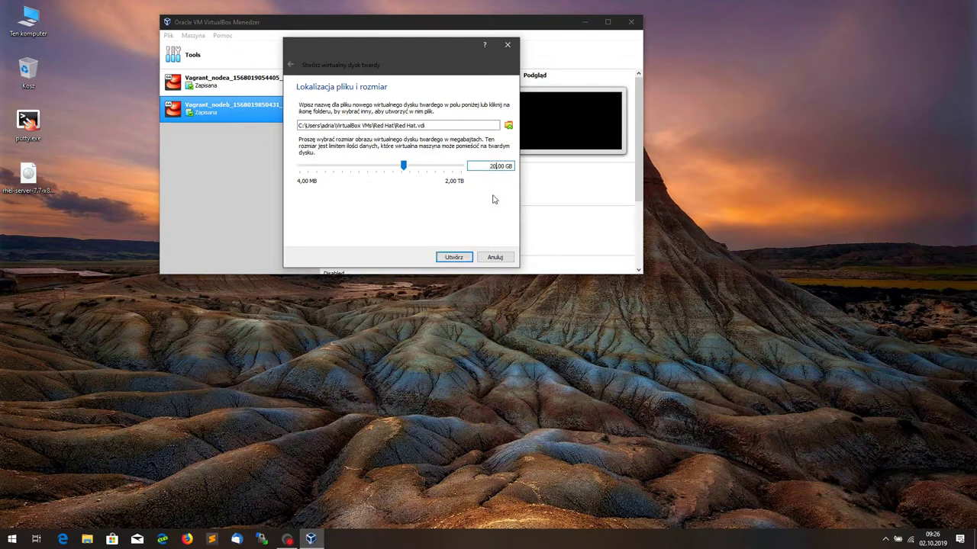
{"action": "left_click", "coordinate": [454, 258]}
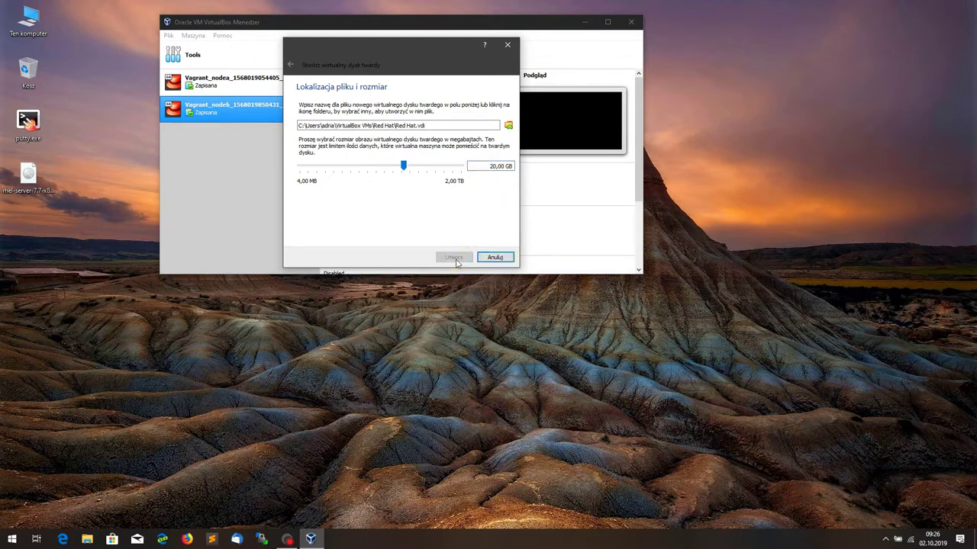
{"action": "left_click", "coordinate": [356, 54]}
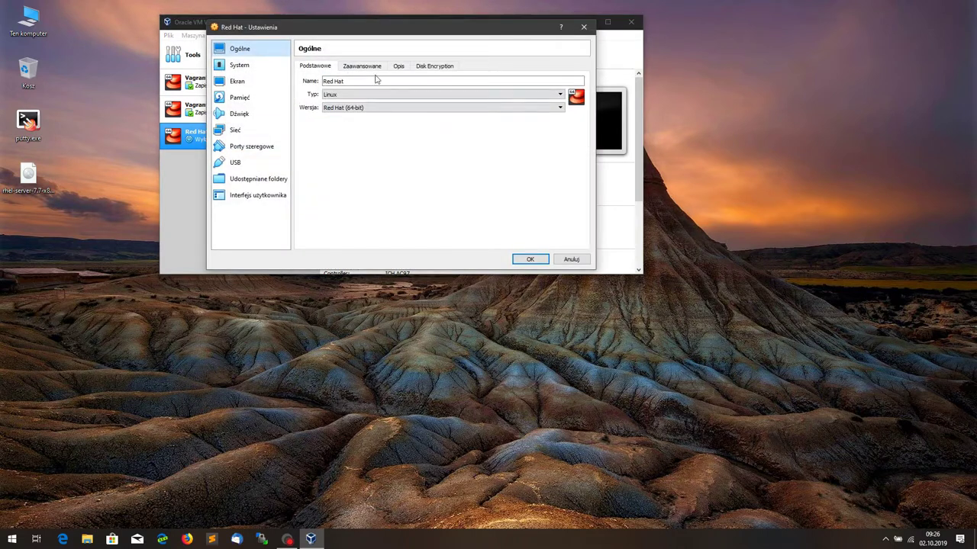
Step: Set shared clipboard and drag and drop to Bidirectional under General > Advanced
{"action": "left_click", "coordinate": [362, 66]}
{"action": "left_click", "coordinate": [396, 95]}
{"action": "left_click", "coordinate": [392, 122]}
{"action": "left_click", "coordinate": [395, 109]}
{"action": "left_click", "coordinate": [393, 136]}
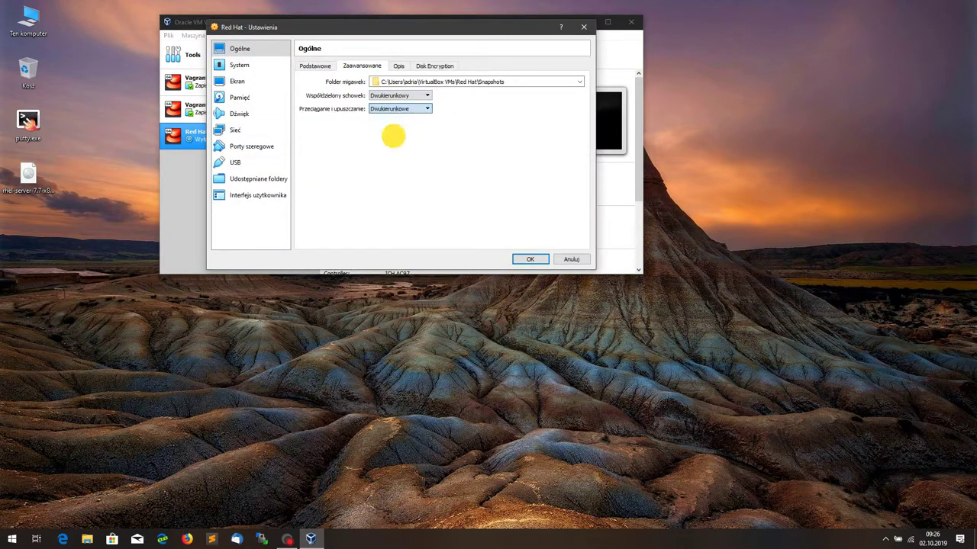
Step: Enable 3D acceleration in the Display settings
{"action": "left_click", "coordinate": [240, 66]}
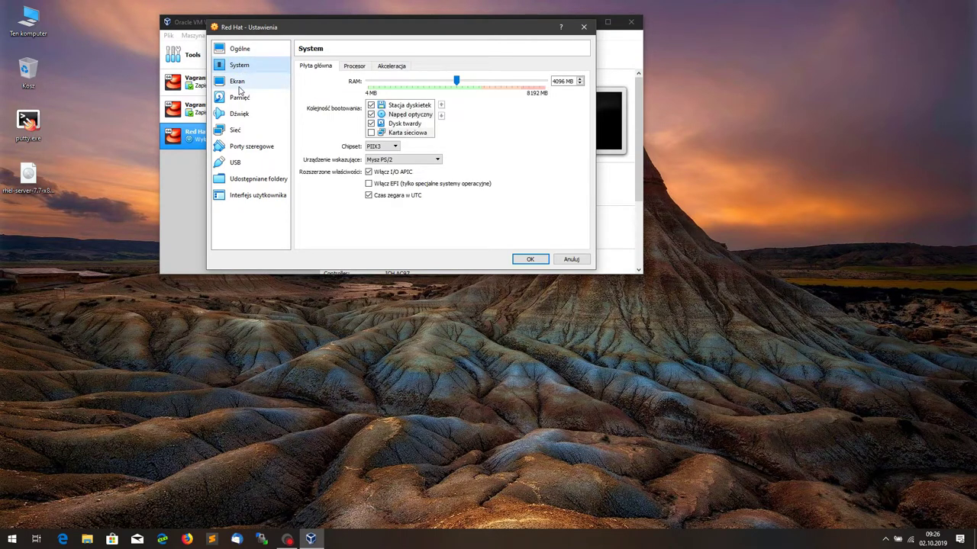
{"action": "left_click", "coordinate": [239, 86]}
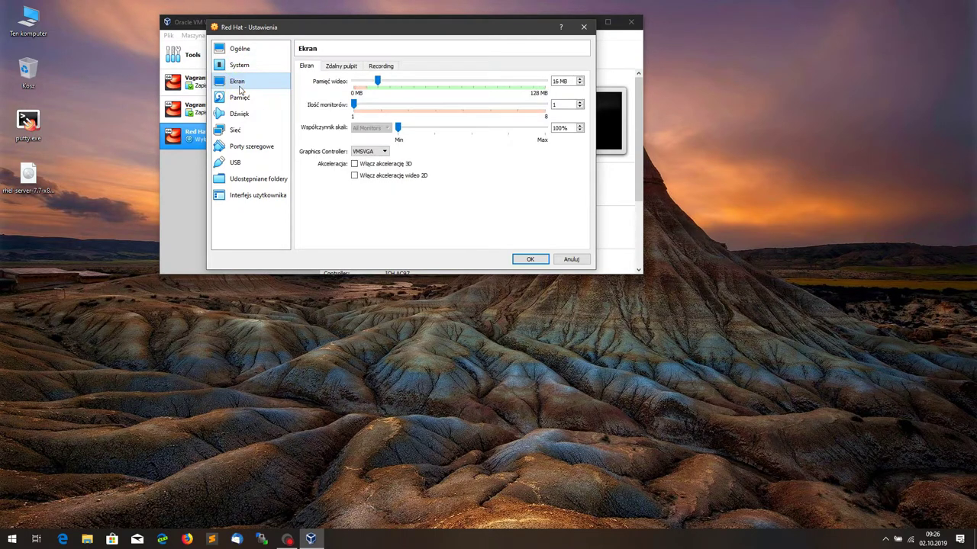
{"action": "left_click", "coordinate": [364, 163]}
Step: Insert the rhel-server-7.7-x86_64-dvd.iso image into the empty optical drive
{"action": "left_click", "coordinate": [250, 98]}
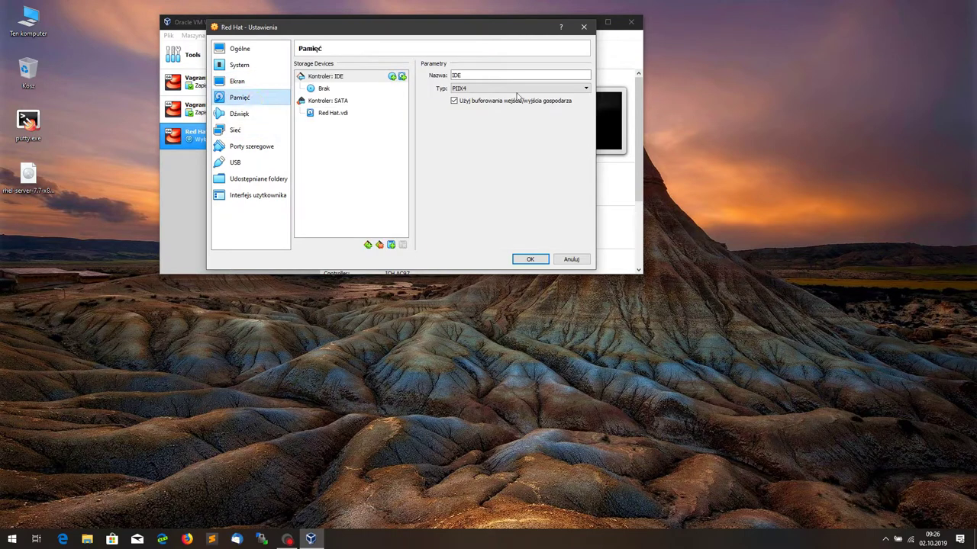
{"action": "left_click", "coordinate": [323, 89]}
{"action": "left_click", "coordinate": [584, 75]}
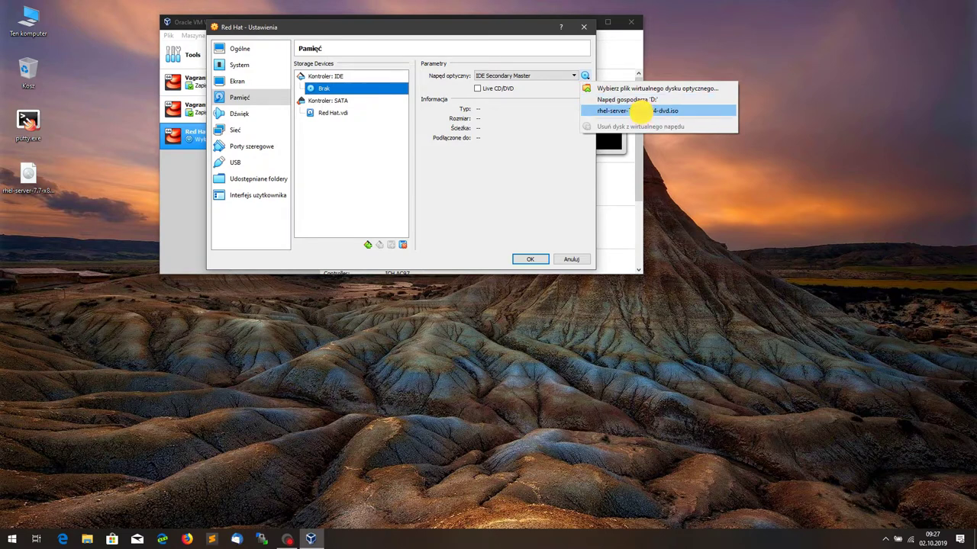
{"action": "left_click", "coordinate": [642, 112]}
{"action": "left_click", "coordinate": [37, 183]}
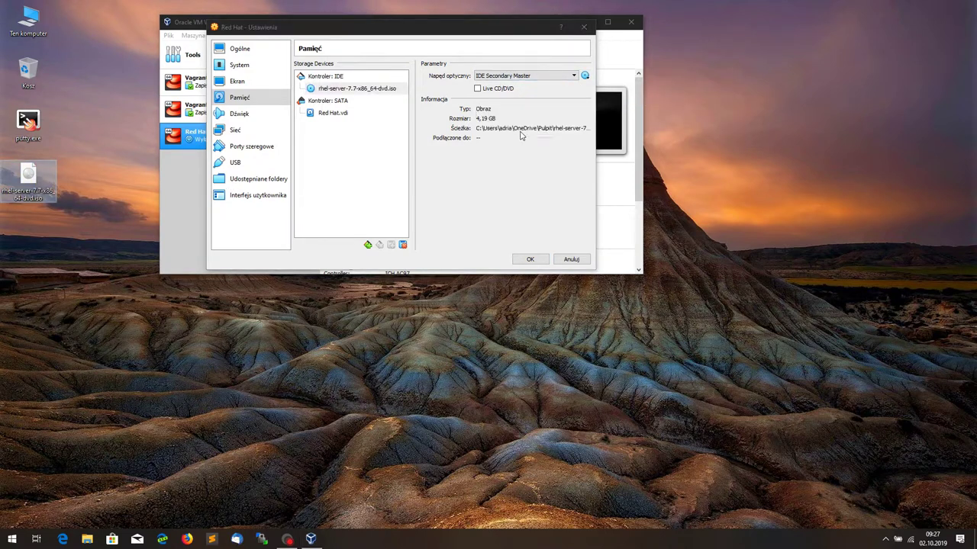
Step: Review the remaining settings pages and save the VM settings
{"action": "left_click", "coordinate": [241, 116]}
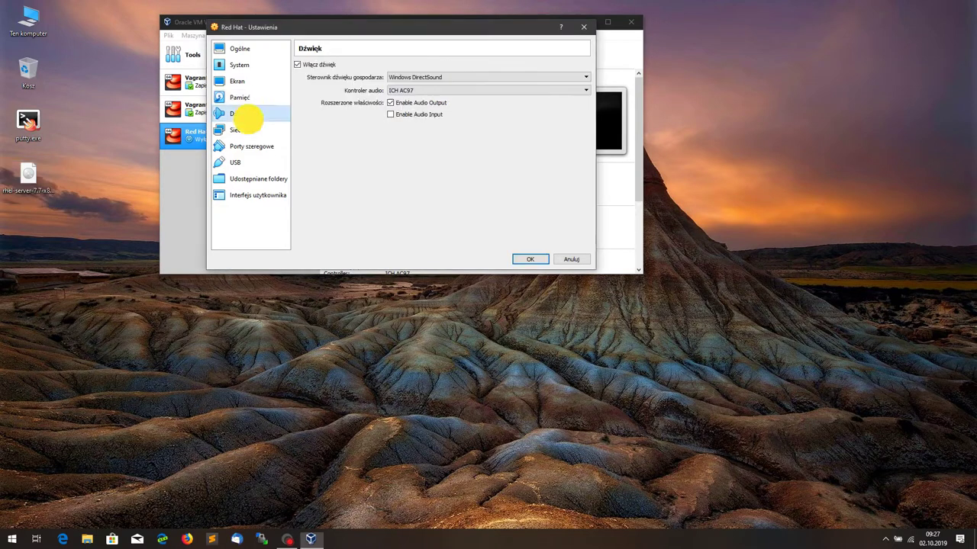
{"action": "left_click", "coordinate": [240, 132]}
{"action": "left_click", "coordinate": [243, 146]}
{"action": "left_click", "coordinate": [236, 162]}
{"action": "left_click", "coordinate": [252, 178]}
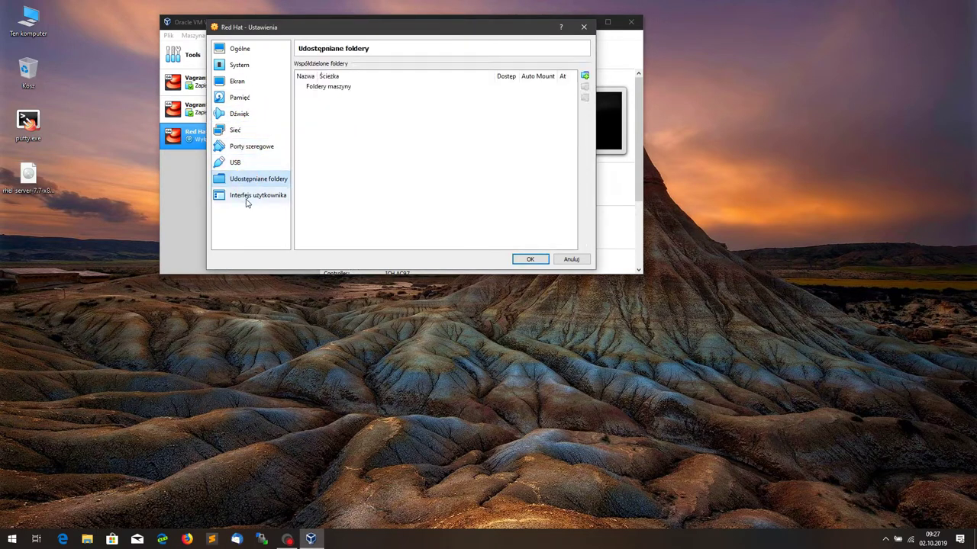
{"action": "left_click", "coordinate": [252, 195]}
{"action": "left_click", "coordinate": [530, 261]}
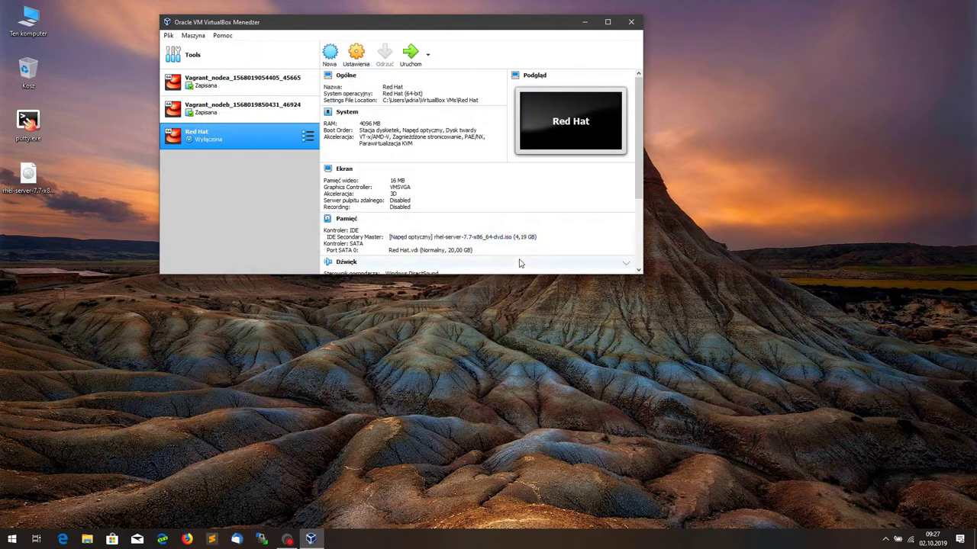
Step: Start the Red Hat VM, minimise the Manager, and focus the running VM window
{"action": "left_click", "coordinate": [411, 55]}
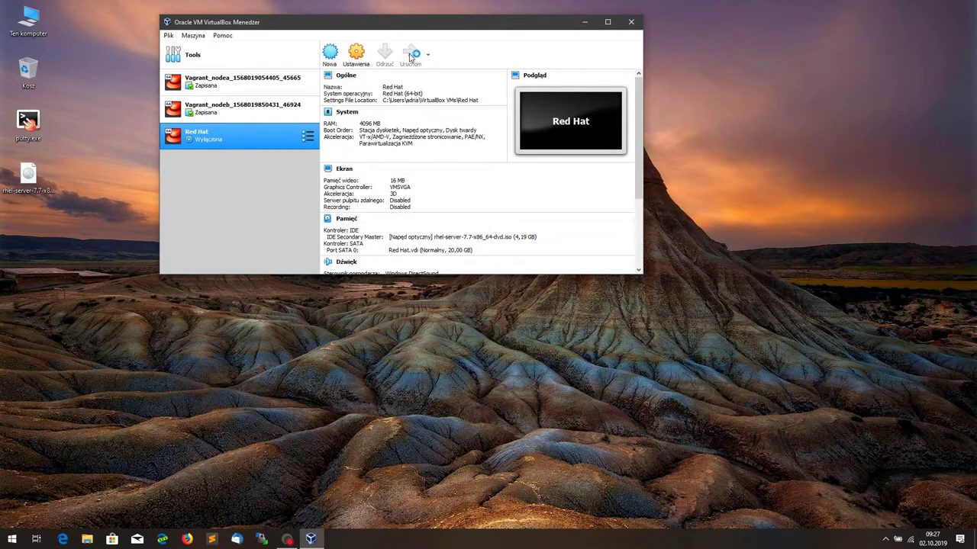
{"action": "left_click", "coordinate": [584, 21]}
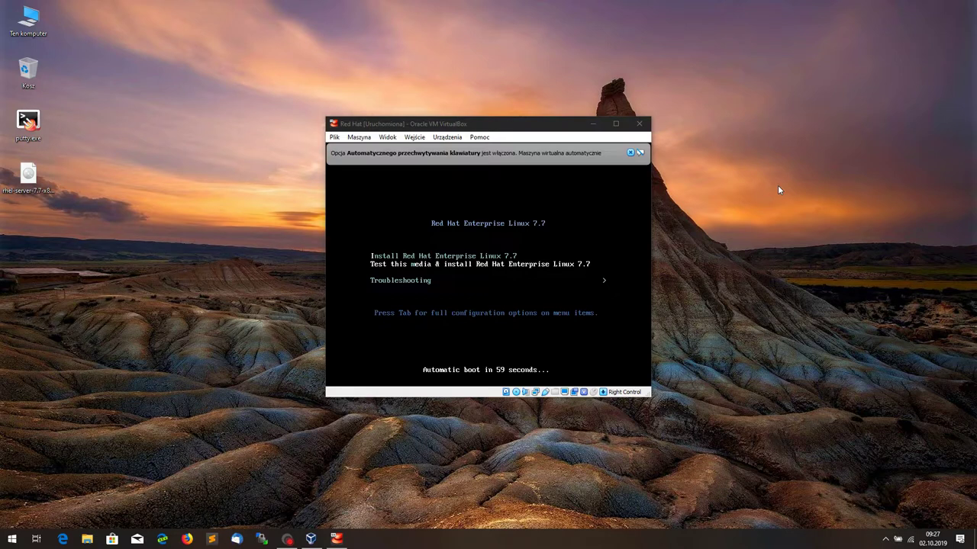
{"action": "left_click", "coordinate": [628, 222]}
Step: Boot the 'Install Red Hat Enterprise Linux 7.7' entry and dismiss the keyboard and mouse notices
{"action": "key", "text": "Down"}
{"action": "key", "text": "Up"}
{"action": "key", "text": "Up"}
{"action": "key", "text": "Return"}
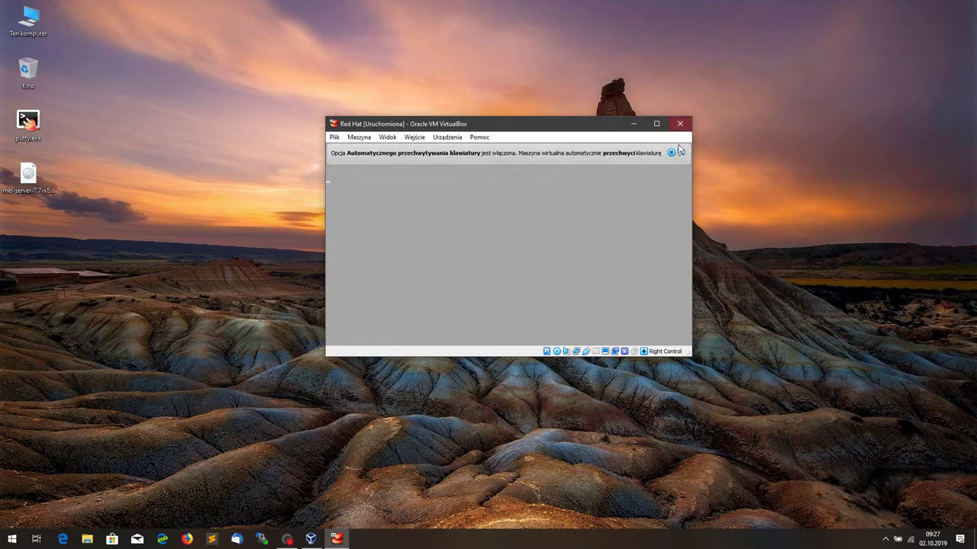
{"action": "left_click", "coordinate": [670, 152]}
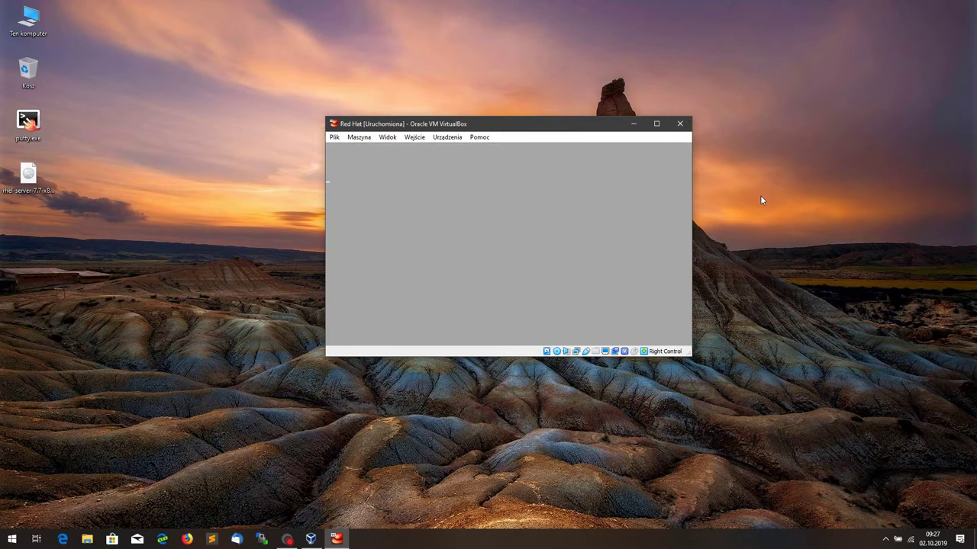
{"action": "left_click", "coordinate": [583, 237]}
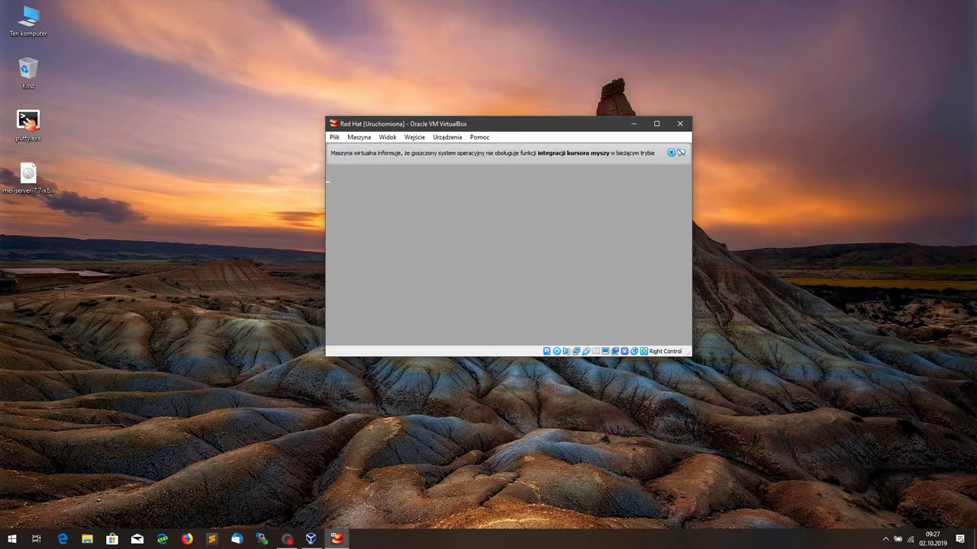
{"action": "left_click", "coordinate": [671, 153]}
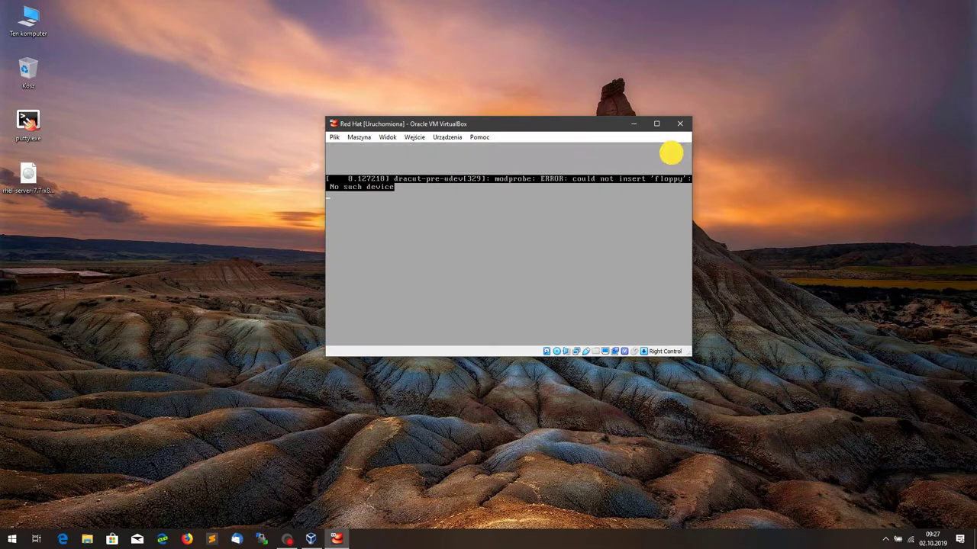
{"action": "left_click", "coordinate": [528, 295]}
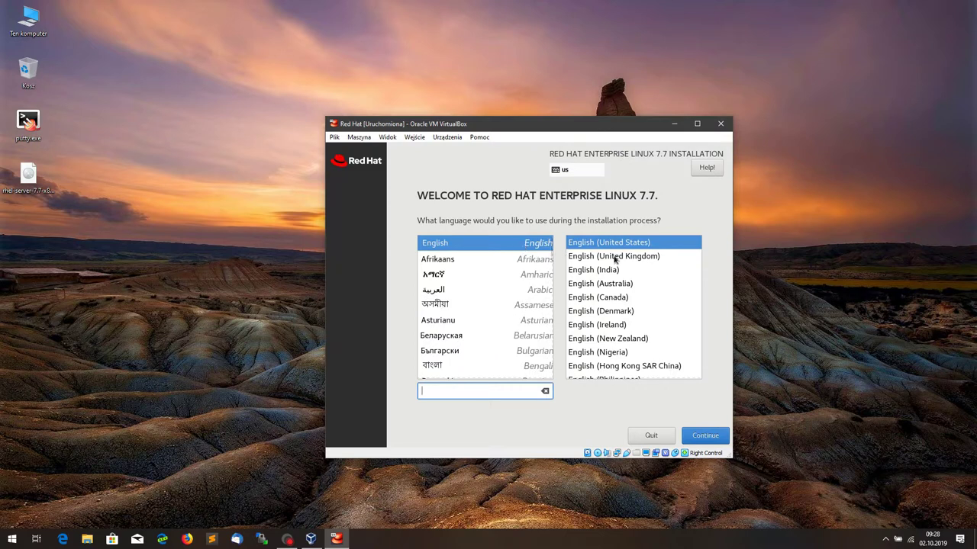
Step: Keep English (United States) as the language and set the timezone to Europe/Warsaw
{"action": "left_click", "coordinate": [706, 437]}
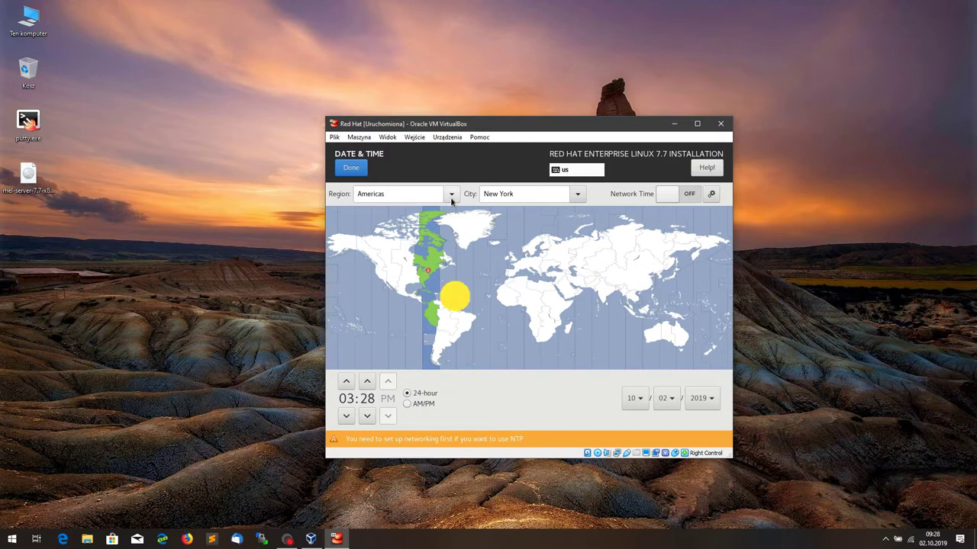
{"action": "left_click", "coordinate": [452, 195]}
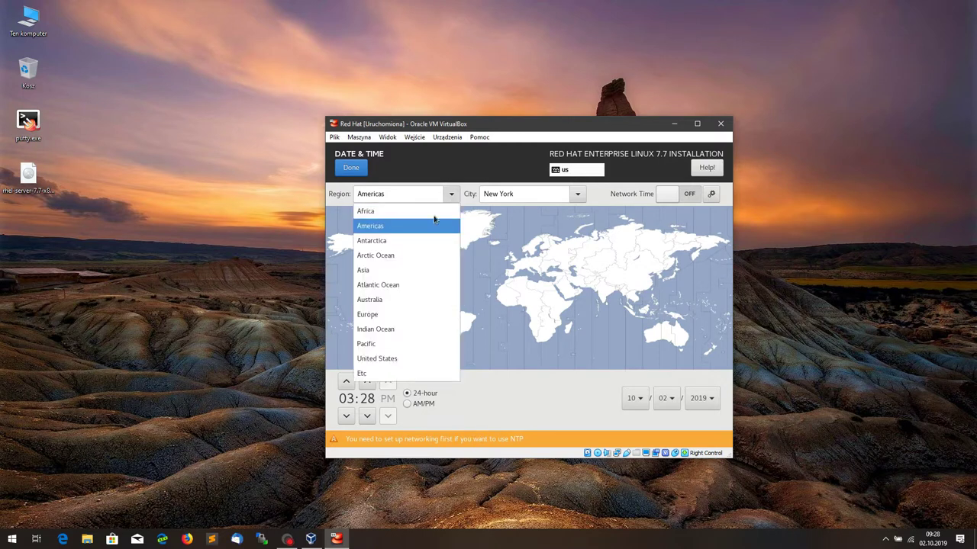
{"action": "left_click", "coordinate": [374, 315]}
{"action": "left_click", "coordinate": [580, 200]}
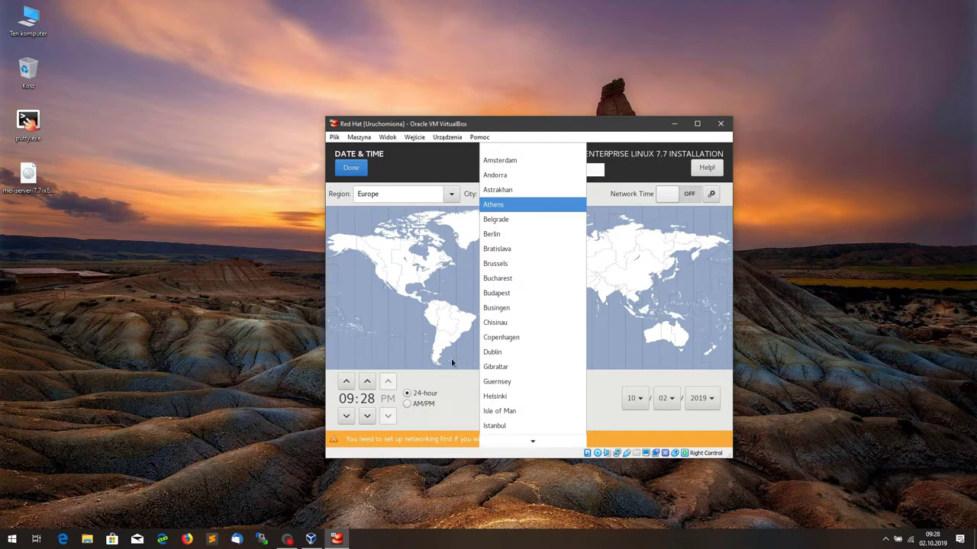
{"action": "scroll", "coordinate": [555, 391], "scroll_direction": "down", "scroll_amount": 6}
{"action": "scroll", "coordinate": [550, 401], "scroll_direction": "down", "scroll_amount": 10}
{"action": "scroll", "coordinate": [548, 402], "scroll_direction": "down", "scroll_amount": 4}
{"action": "left_click", "coordinate": [496, 429]}
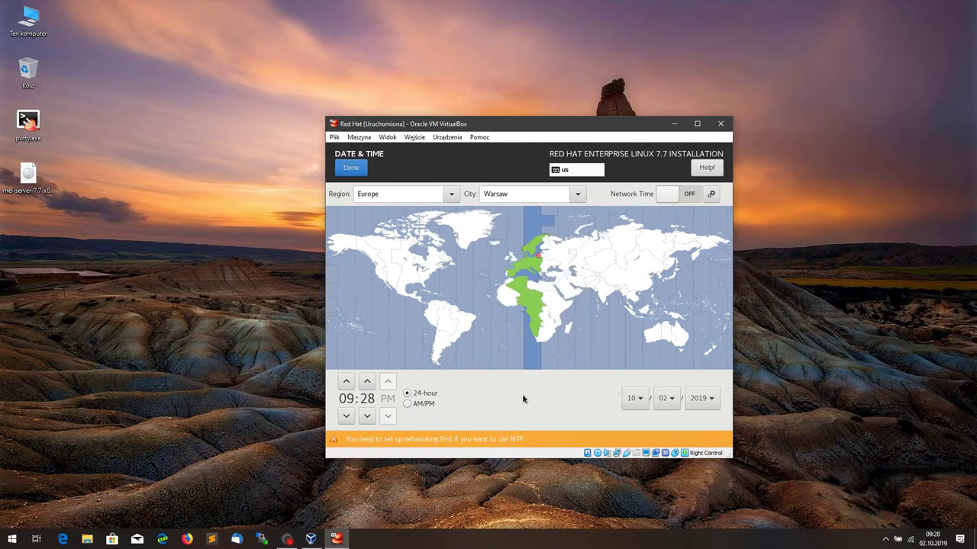
{"action": "left_click", "coordinate": [350, 167]}
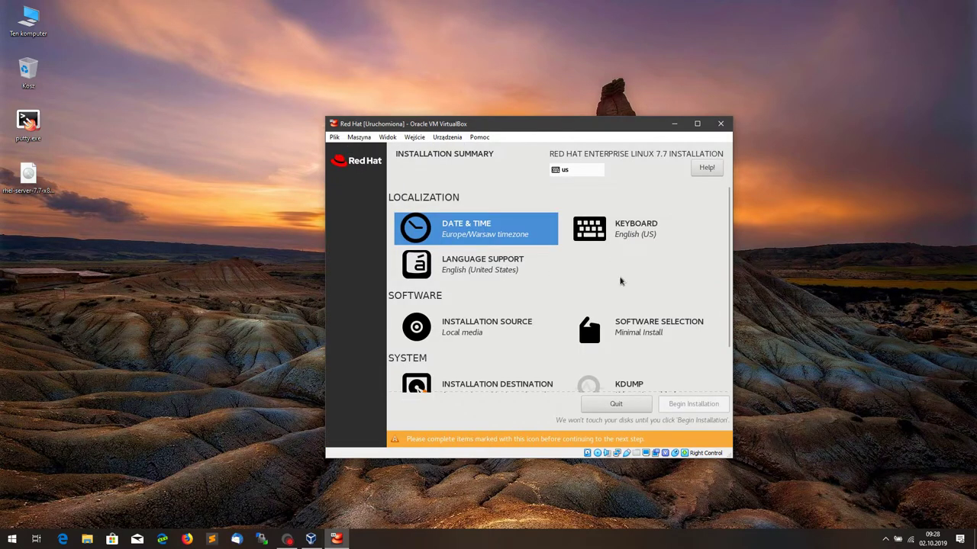
Step: Disable kdump in the installer
{"action": "scroll", "coordinate": [622, 282], "scroll_direction": "down", "scroll_amount": 1}
{"action": "scroll", "coordinate": [620, 281], "scroll_direction": "down", "scroll_amount": 1}
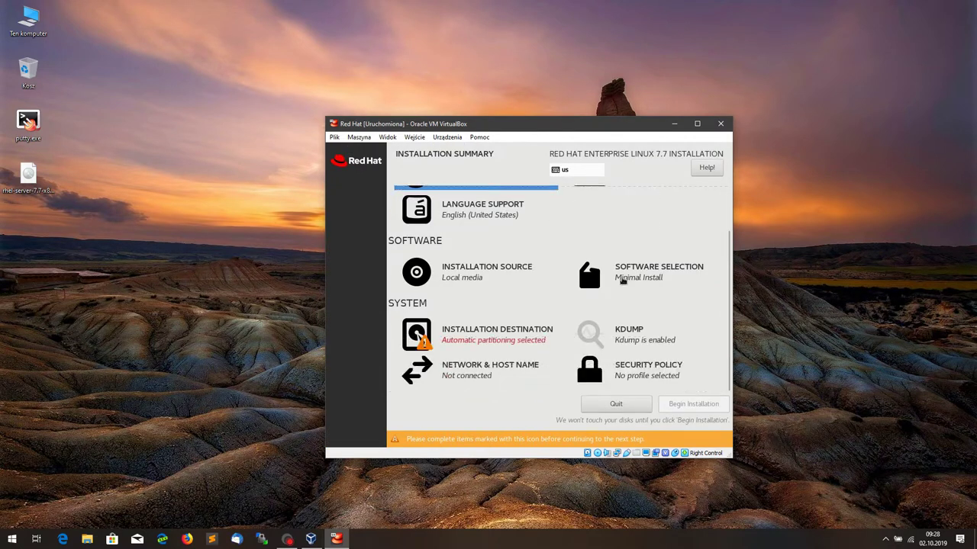
{"action": "left_click", "coordinate": [627, 331]}
{"action": "left_click", "coordinate": [337, 224]}
{"action": "left_click", "coordinate": [345, 165]}
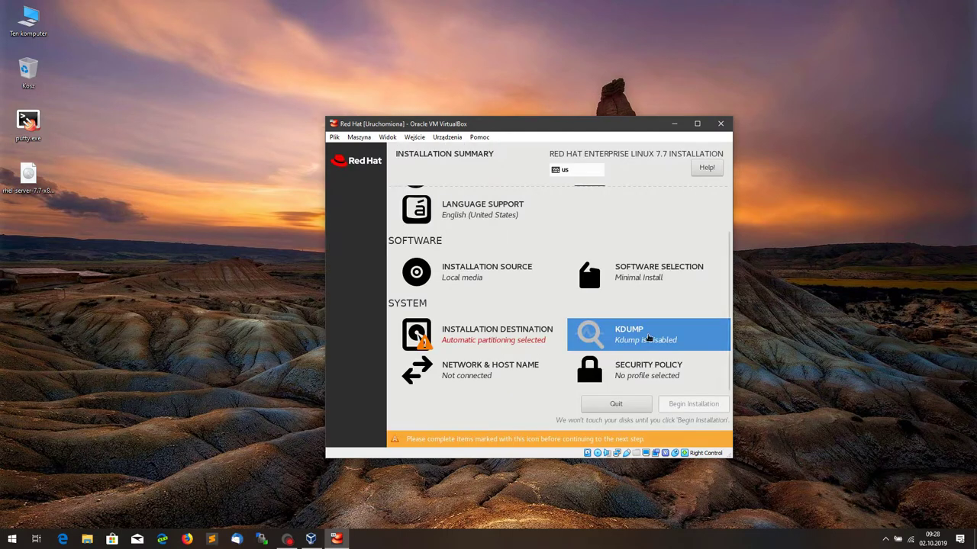
Step: Keep Minimal Install and accept automatic partitioning on the 20 GiB disk
{"action": "left_click", "coordinate": [655, 281]}
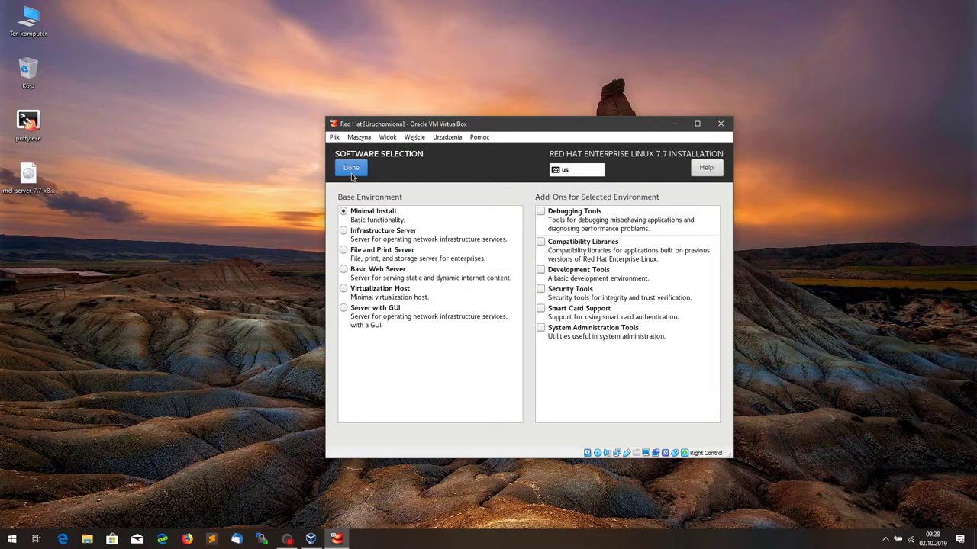
{"action": "left_click", "coordinate": [351, 172]}
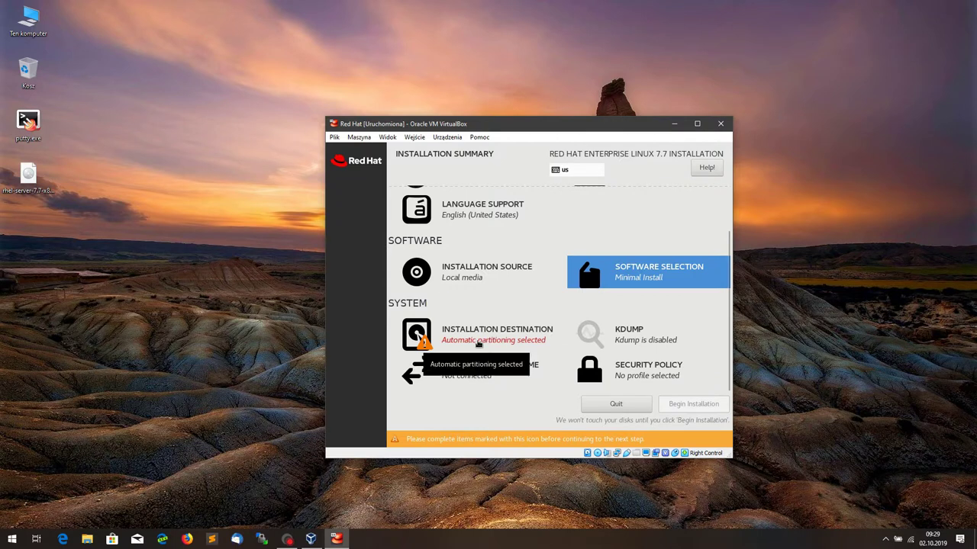
{"action": "left_click", "coordinate": [478, 343]}
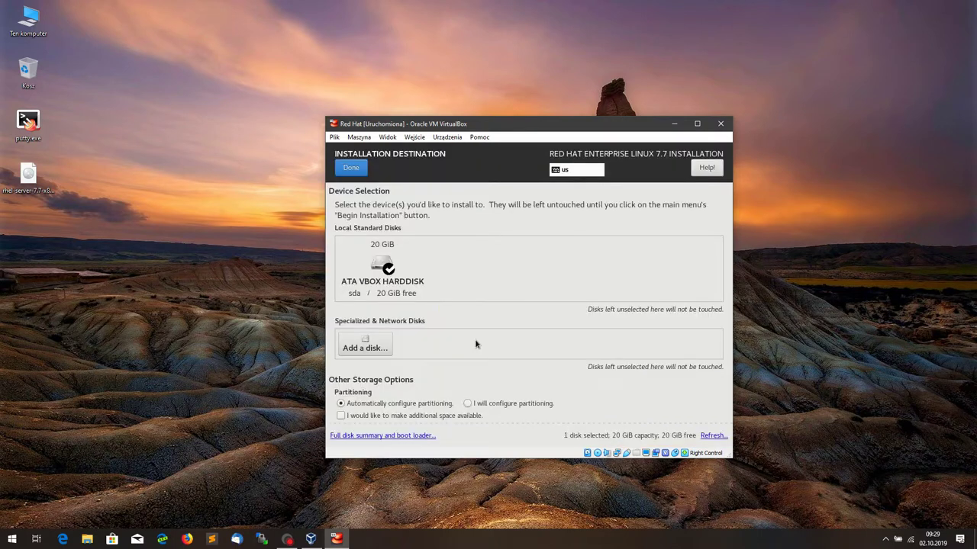
{"action": "left_click", "coordinate": [346, 166]}
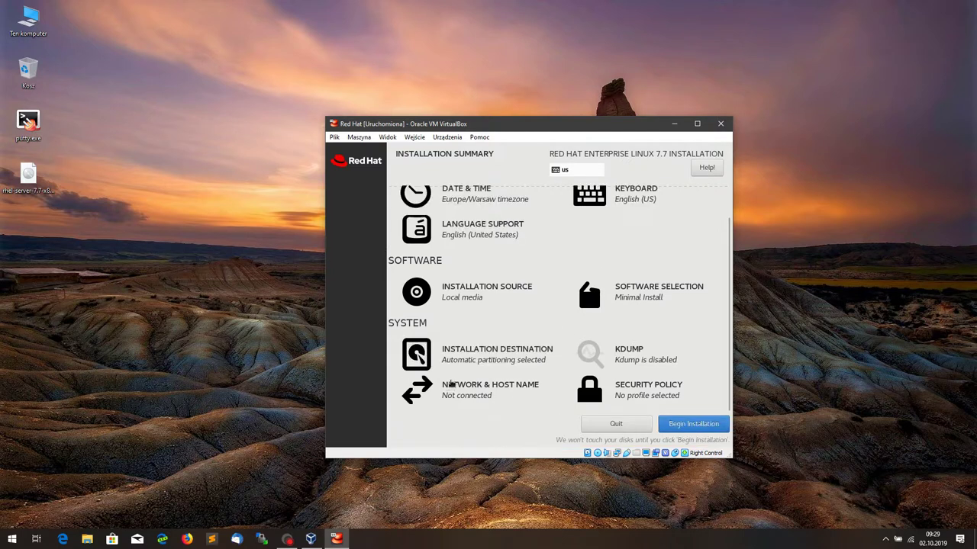
Step: Switch the wired Ethernet connection on and begin the installation
{"action": "left_click", "coordinate": [450, 386]}
{"action": "left_click", "coordinate": [695, 205]}
{"action": "left_click", "coordinate": [351, 169]}
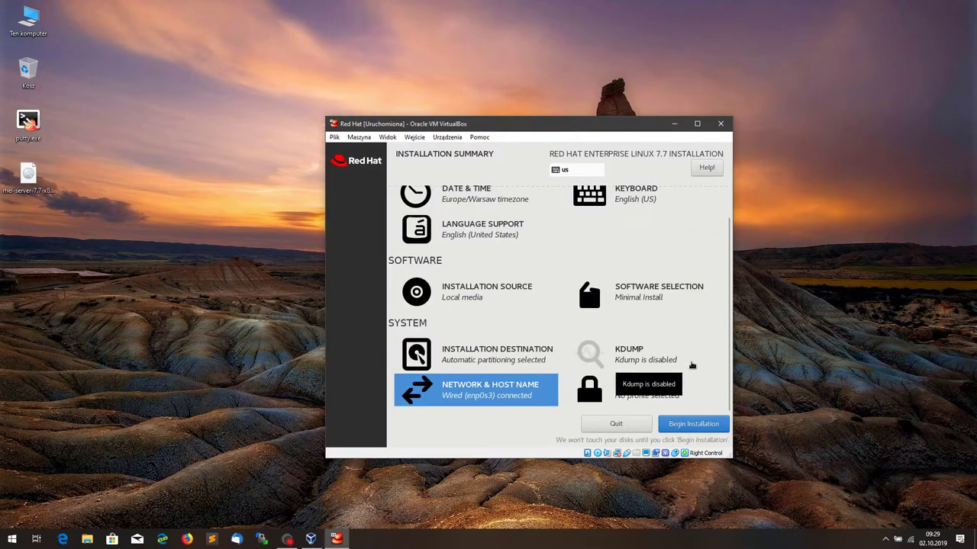
{"action": "left_click", "coordinate": [695, 425]}
Step: Enter the root password and retype it in the Confirm field
{"action": "left_click", "coordinate": [487, 231]}
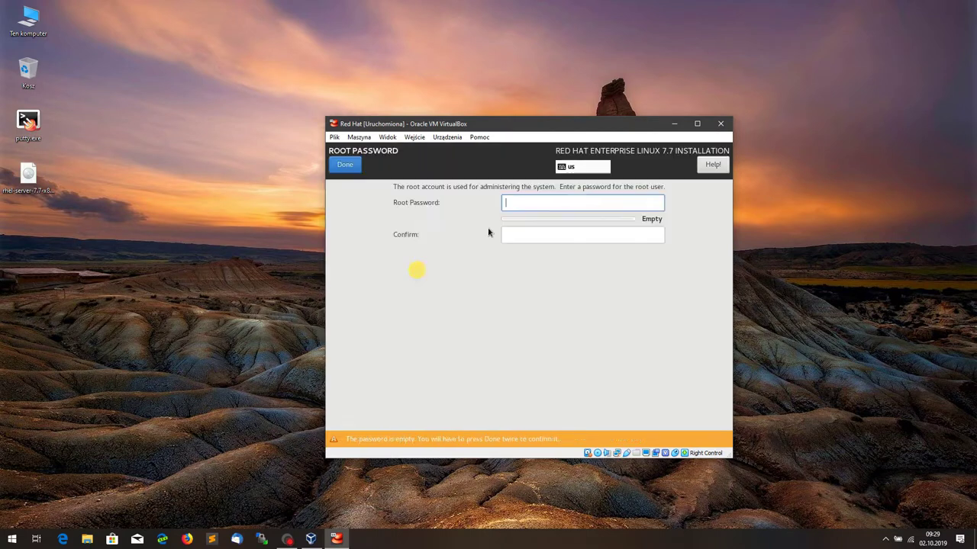
{"action": "type", "text": "•"}
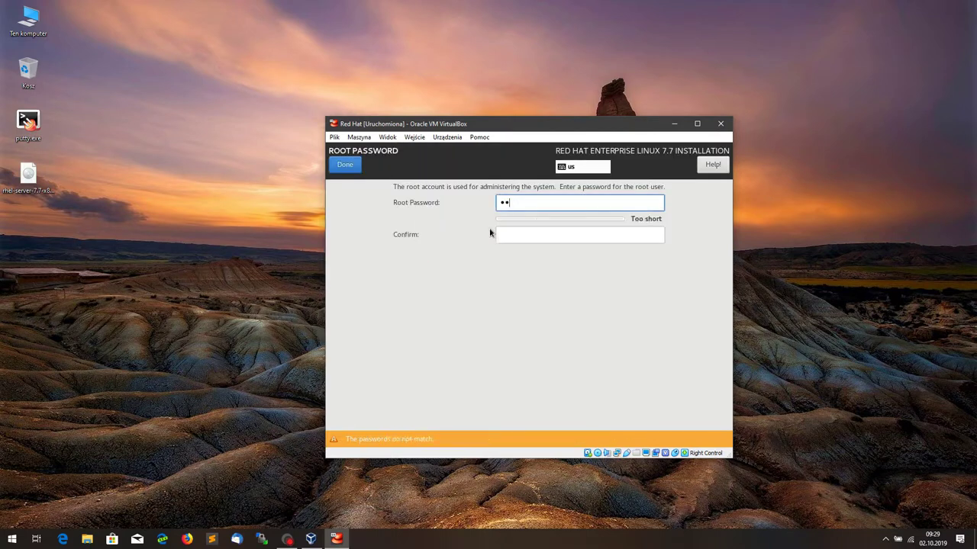
{"action": "type", "text": "•••••••••"}
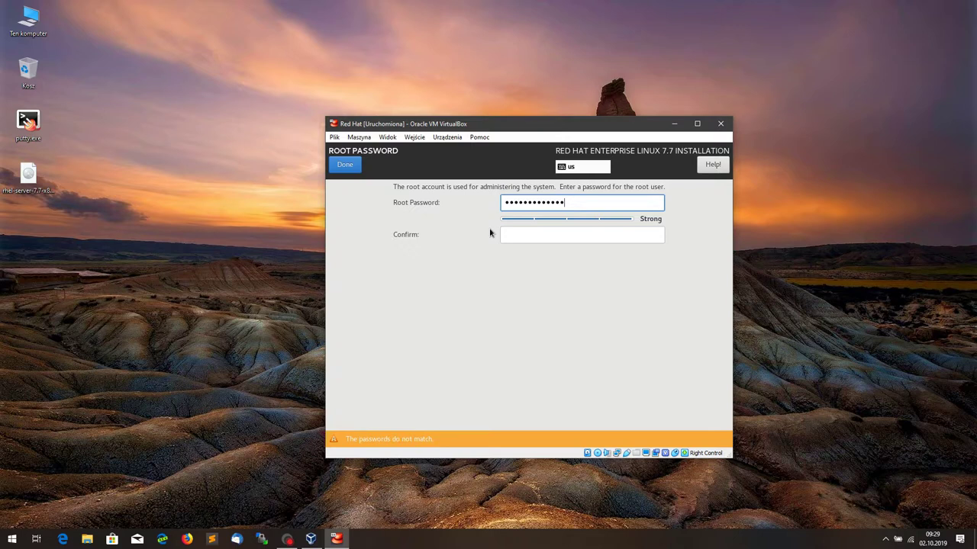
{"action": "key", "text": "Tab"}
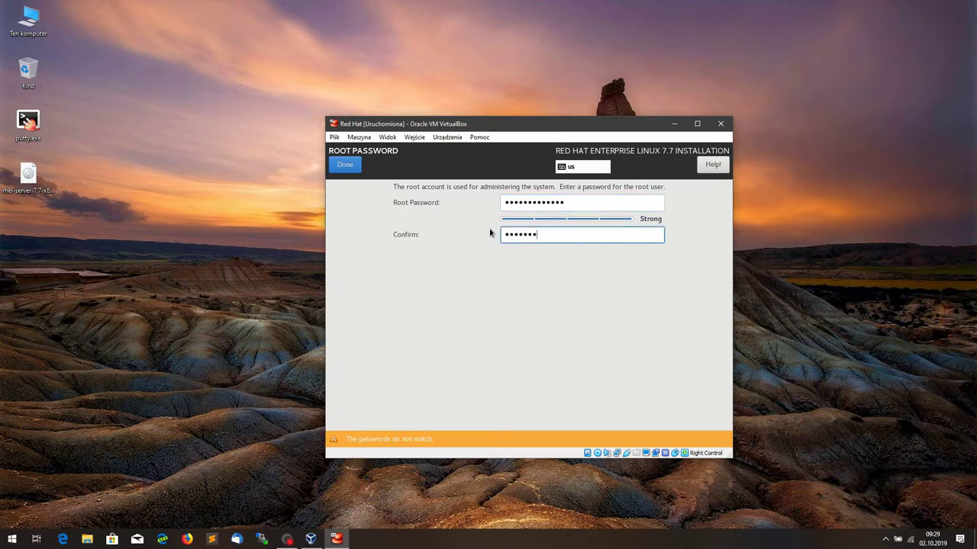
{"action": "type", "text": "•••••••••••••"}
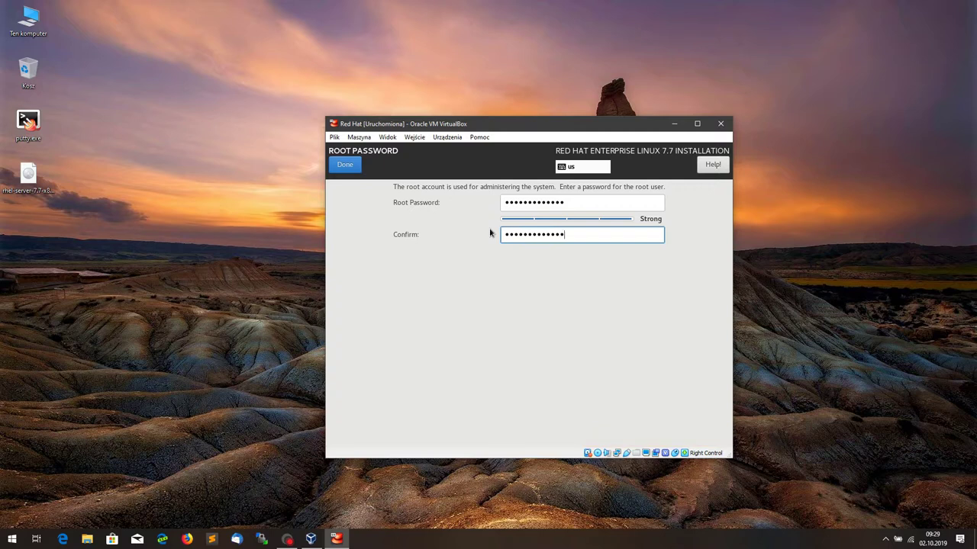
{"action": "left_click", "coordinate": [345, 166]}
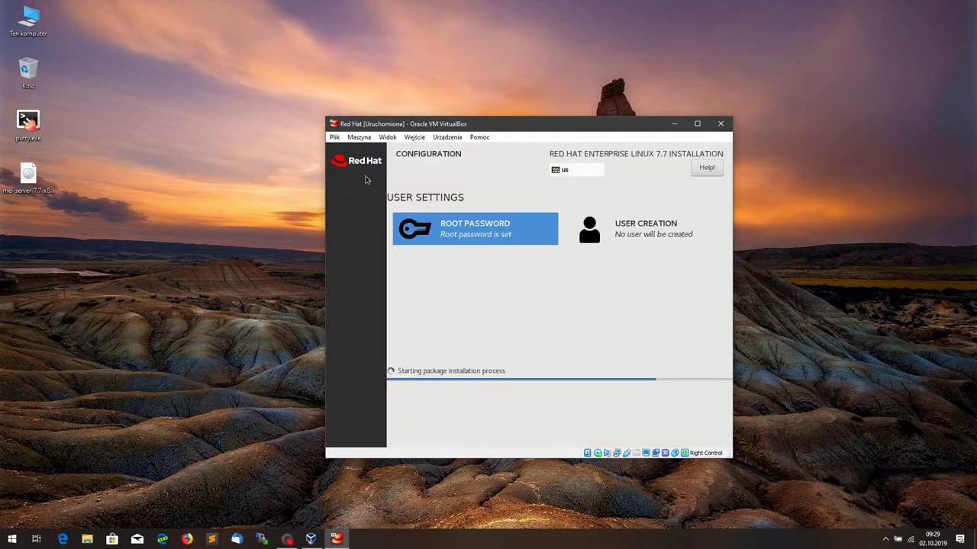
Step: Create a user with a full name, administrator rights, and a password entered twice
{"action": "left_click", "coordinate": [623, 234]}
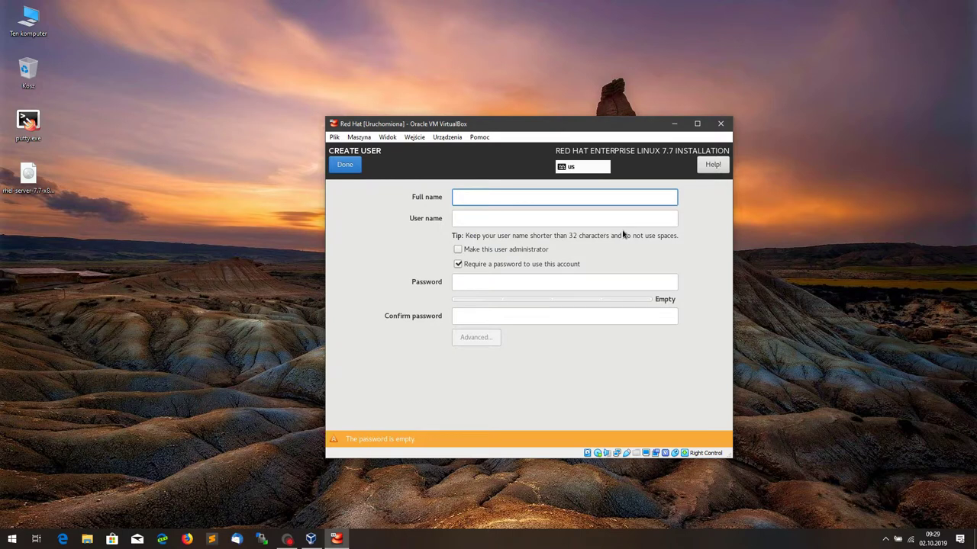
{"action": "type", "text": "redhat"}
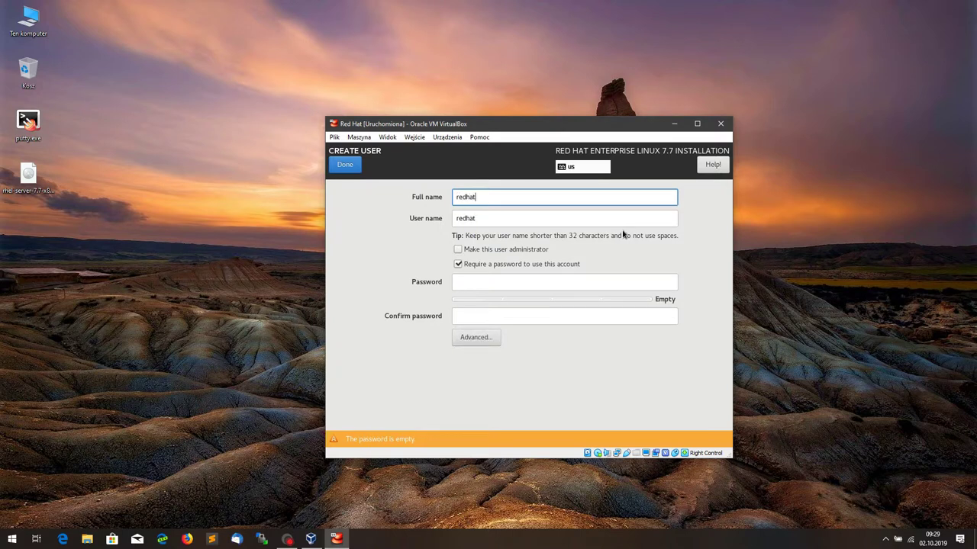
{"action": "left_click", "coordinate": [486, 250]}
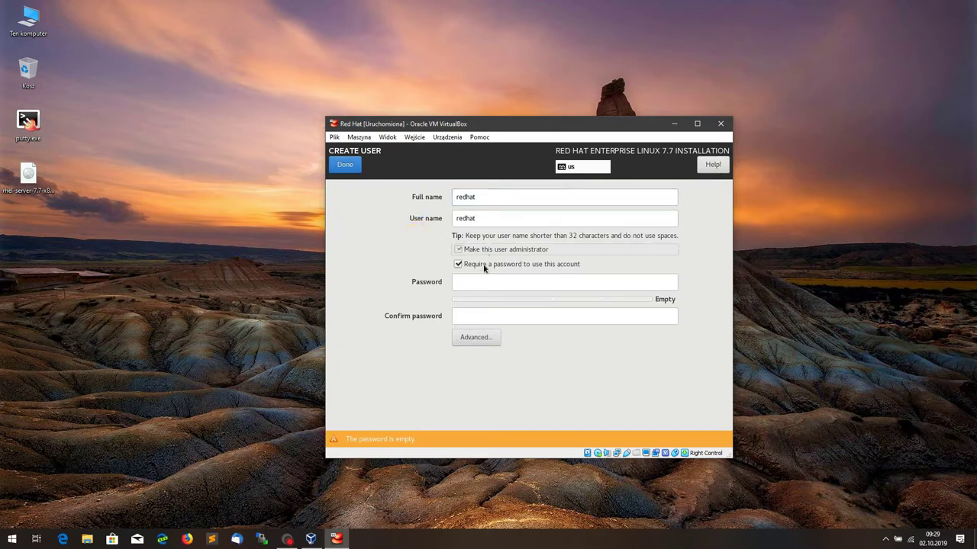
{"action": "left_click", "coordinate": [485, 280]}
{"action": "type", "text": "r"}
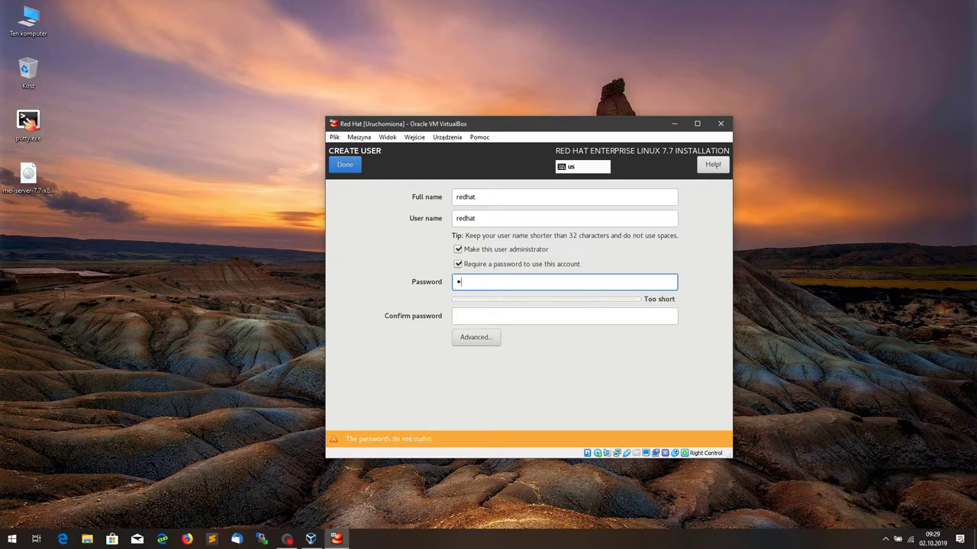
{"action": "type", "text": "••••"}
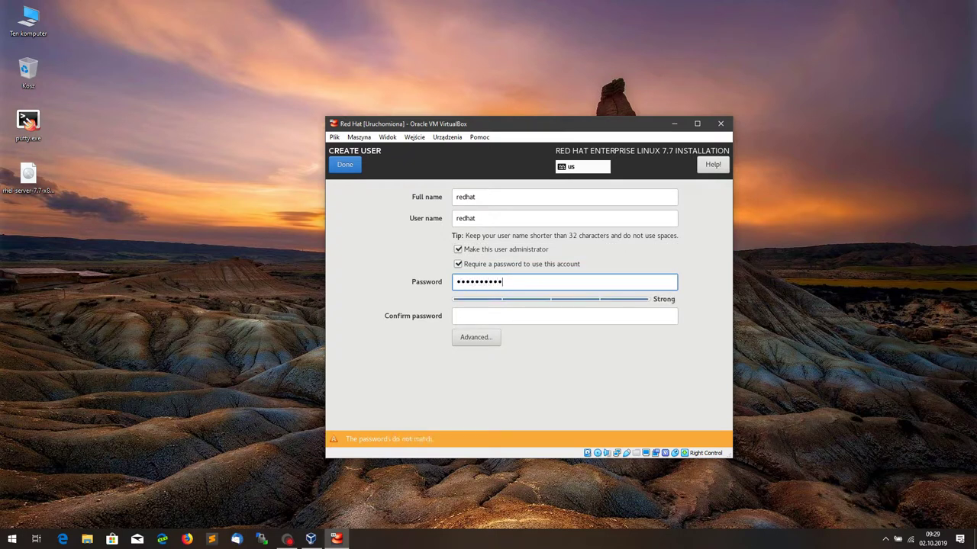
{"action": "type", "text": "•"}
{"action": "key", "text": "Tab"}
{"action": "type", "text": "•••••••••••••"}
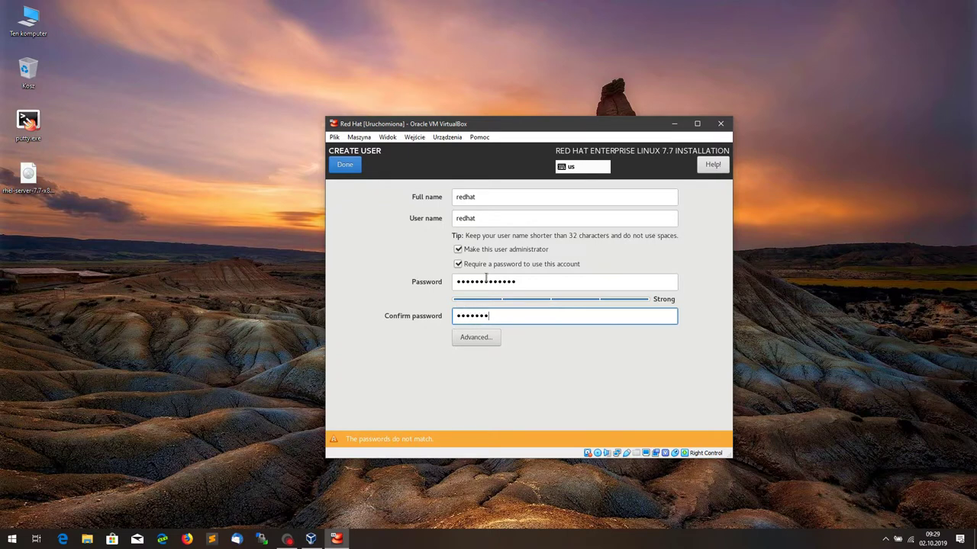
{"action": "type", "text": "•"}
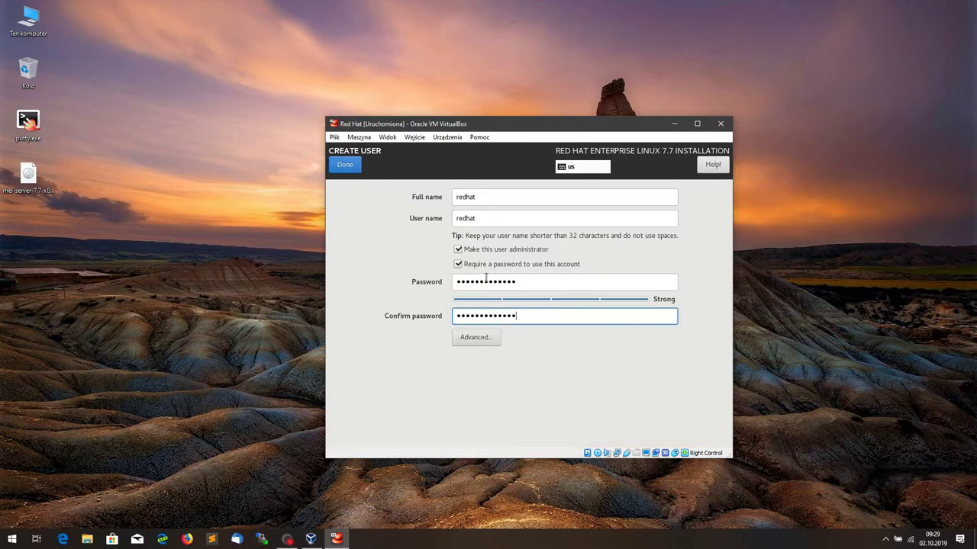
{"action": "left_click", "coordinate": [346, 167]}
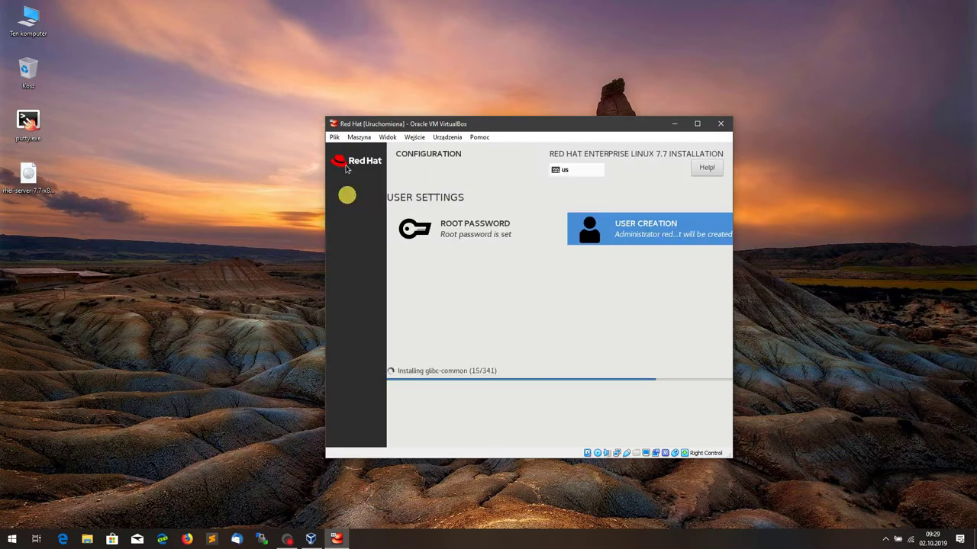
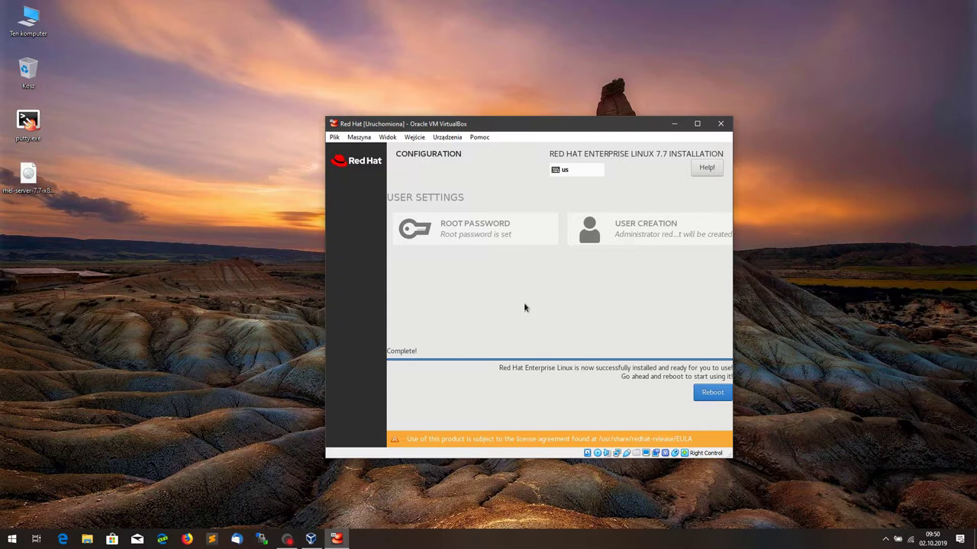
Step: Reboot into the newly installed RHEL 7.7 system, booting the default GRUB entry to the login prompt
{"action": "left_click", "coordinate": [711, 392]}
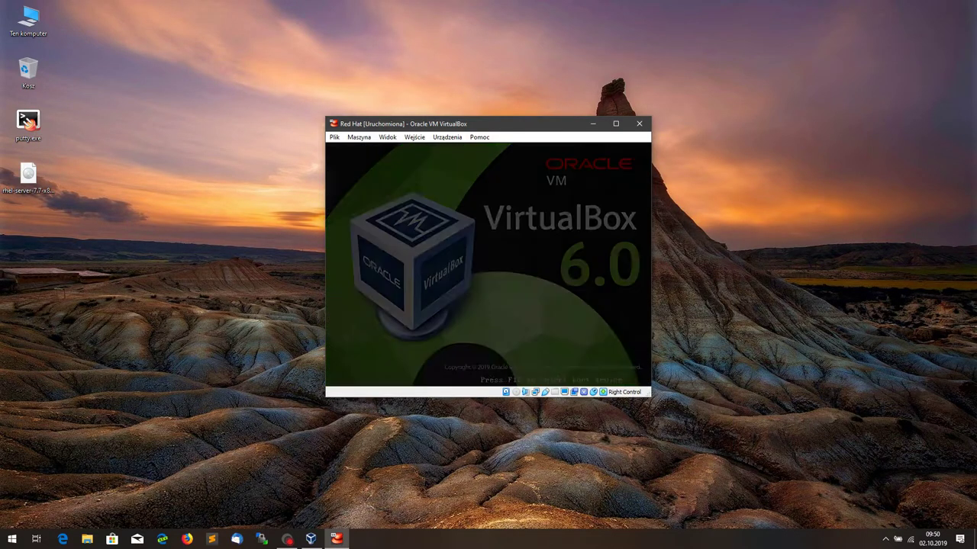
{"action": "key", "text": "Return"}
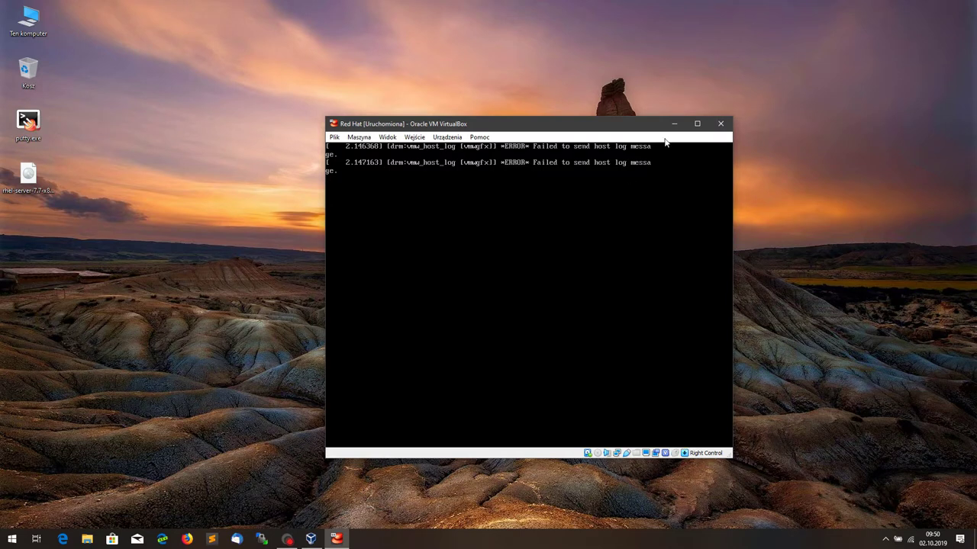
{"action": "left_click", "coordinate": [697, 124]}
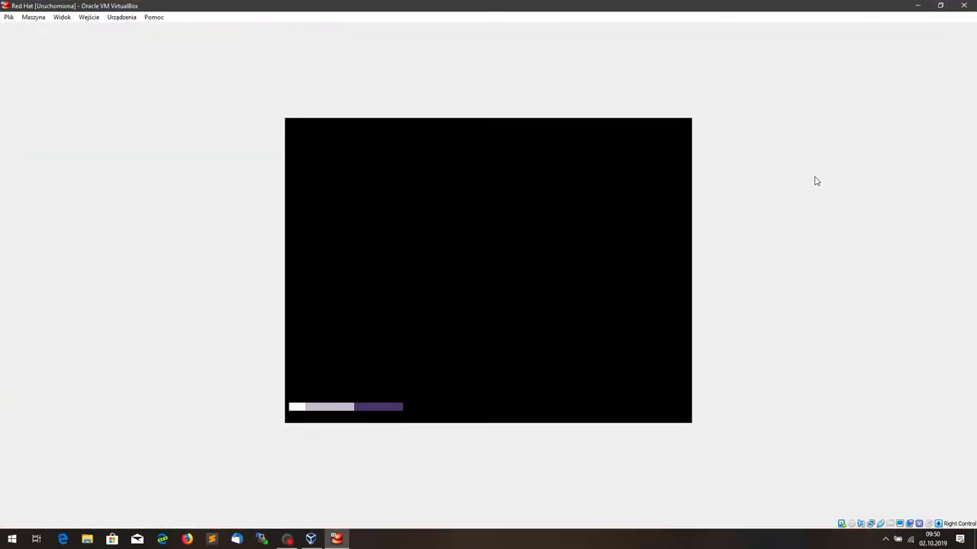
{"action": "left_click", "coordinate": [940, 5]}
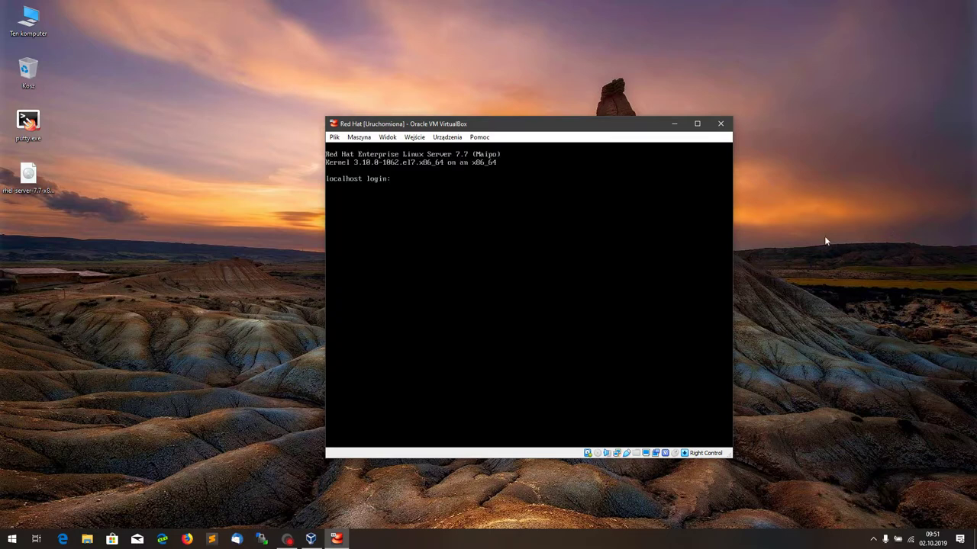
Step: Log in at the console as the regular user and become root with sudo -i
{"action": "type", "text": "redhat"}
{"action": "type", "text": "sudo"}
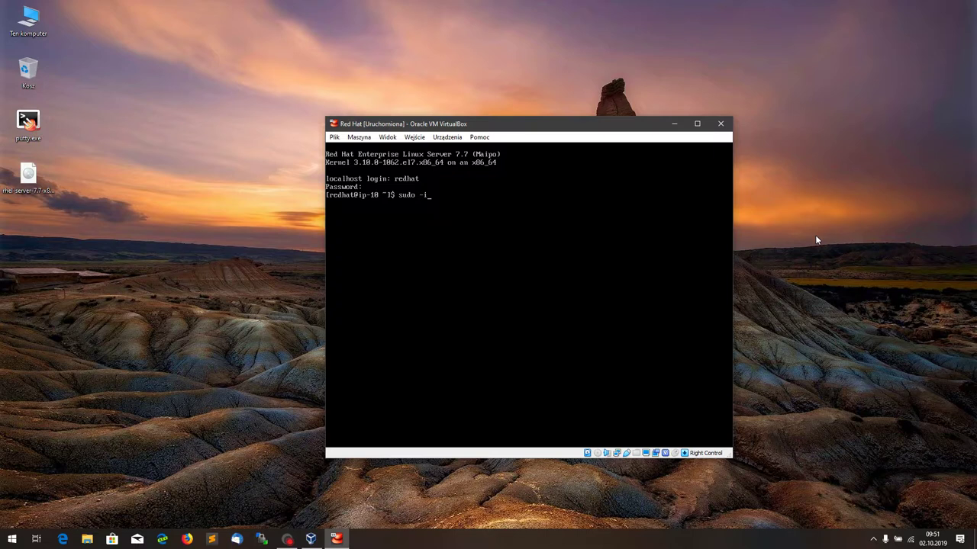
{"action": "type", "text": " -i"}
{"action": "key", "text": "Return"}
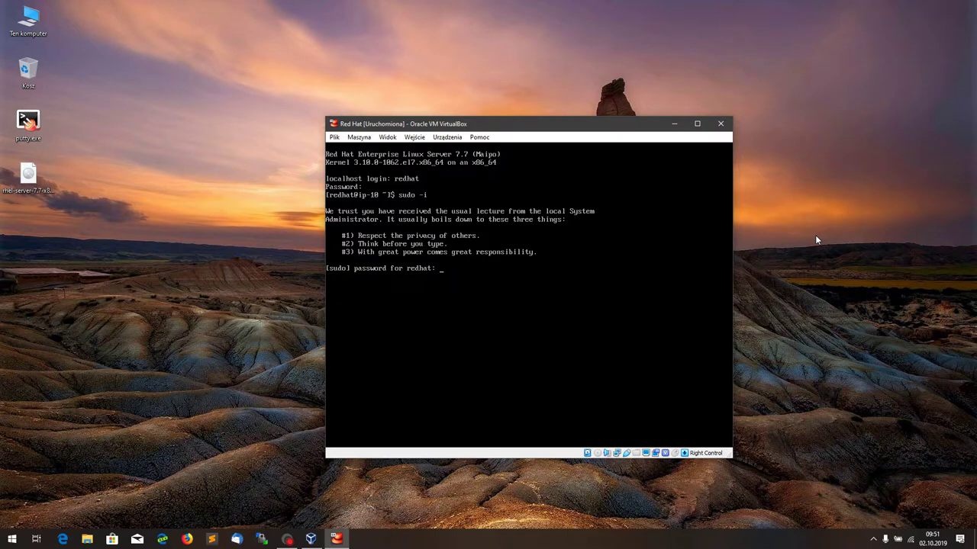
{"action": "key", "text": "Return"}
Step: Run subscription-manager register to begin registering the system
{"action": "type", "text": "sub"}
{"action": "key", "text": "Tab"}
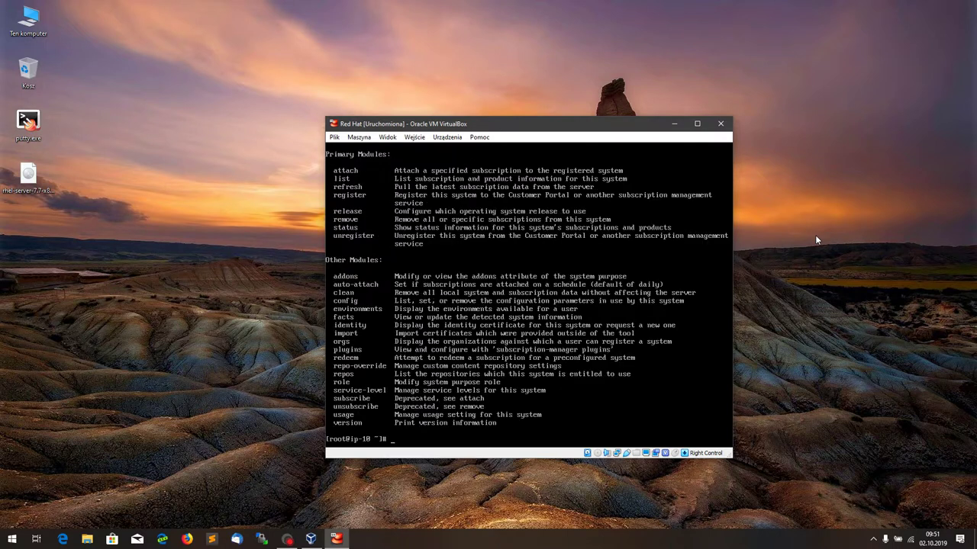
{"action": "key", "text": "Up"}
{"action": "type", "text": "register"}
{"action": "key", "text": "Return"}
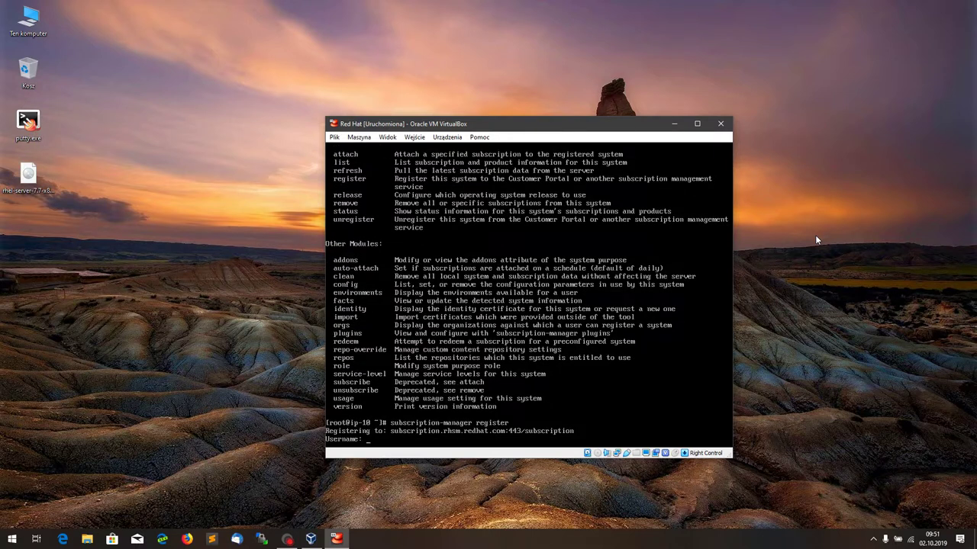
Step: Enter the Red Hat account username and password, then list interfaces with ip a
{"action": "type", "text": "ambroziak"}
{"action": "key", "text": "Return"}
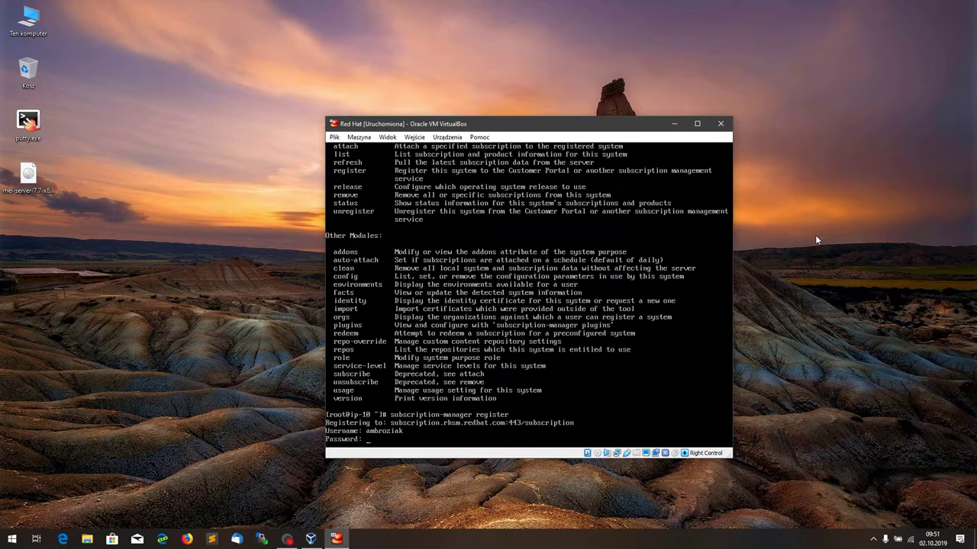
{"action": "key", "text": "Return"}
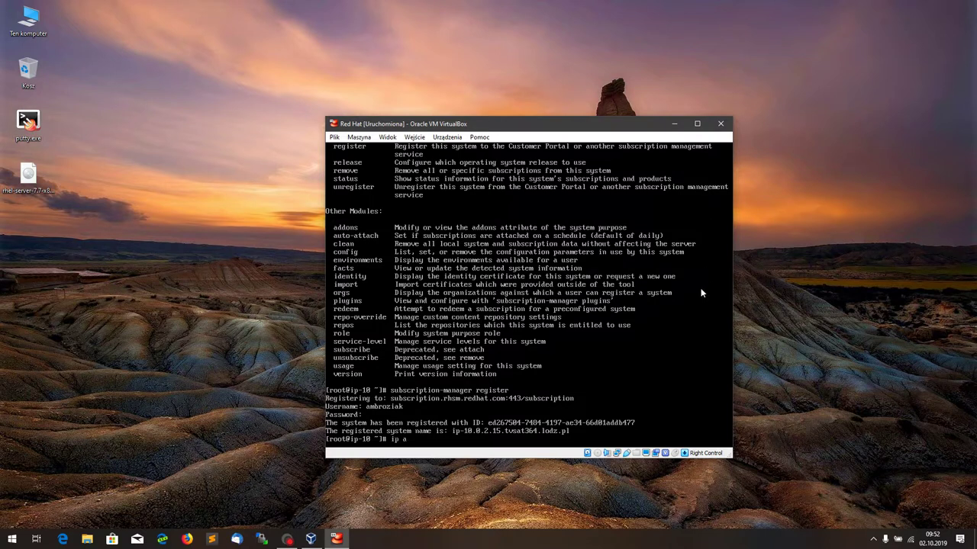
{"action": "key", "text": "Return"}
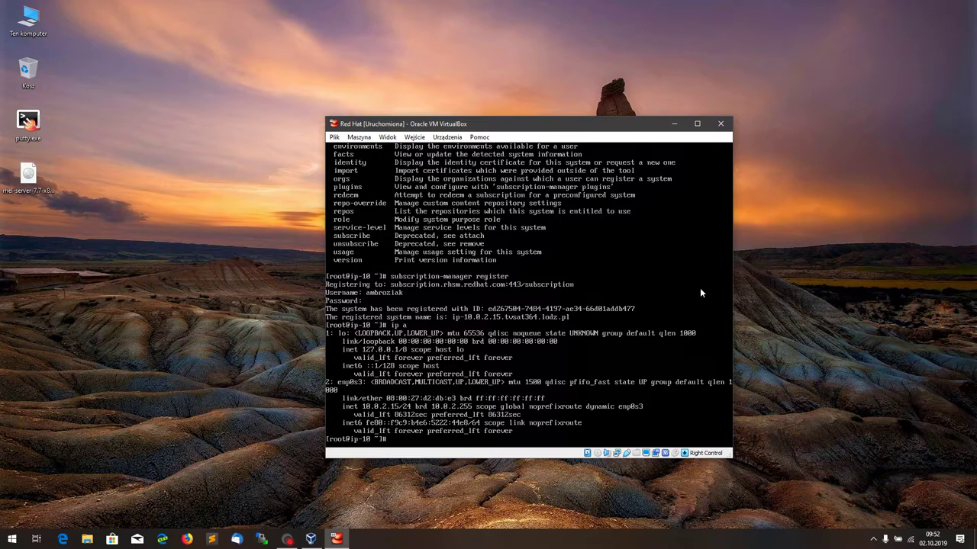
Step: In nmtui, change the system hostname to redhat.example.com
{"action": "type", "text": "nmtui"}
{"action": "key", "text": "Return"}
{"action": "key", "text": "Down"}
{"action": "key", "text": "Down"}
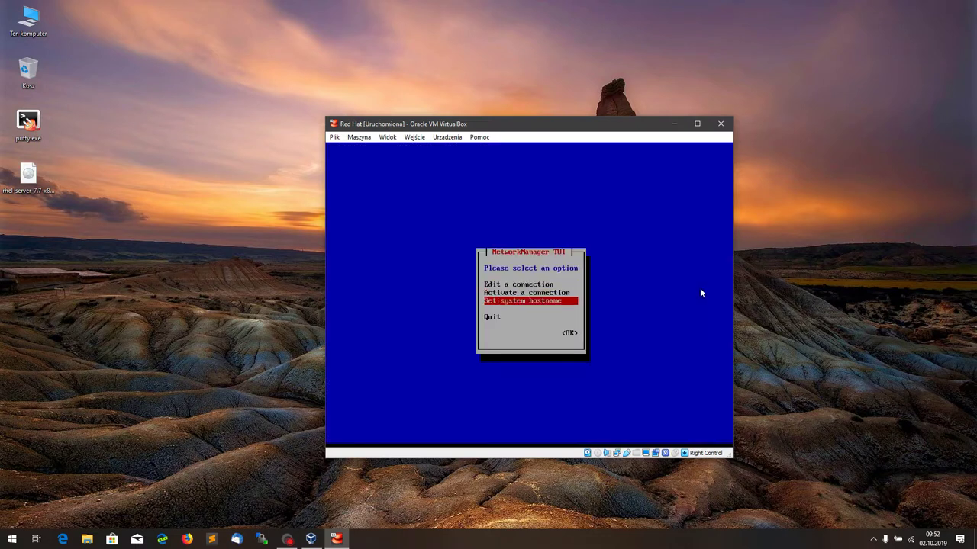
{"action": "key", "text": "Return"}
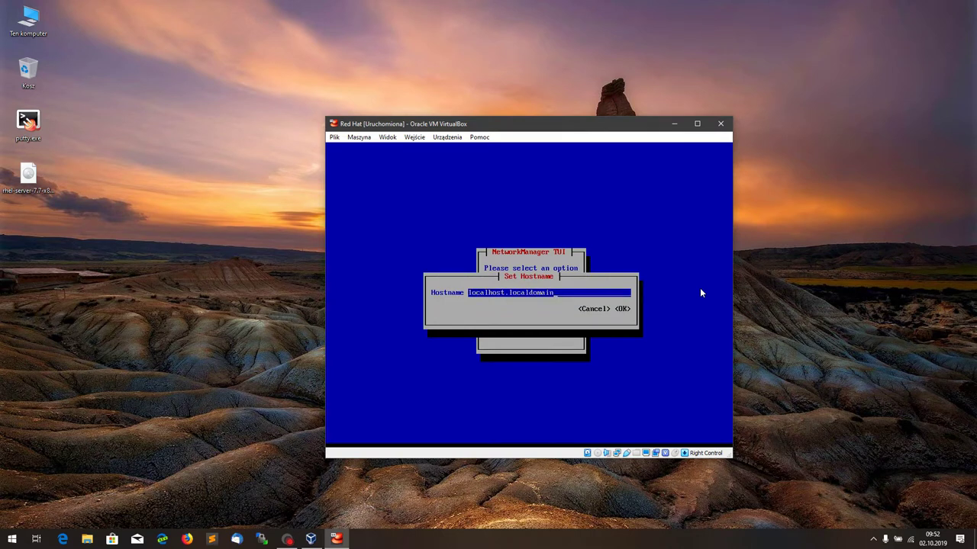
{"action": "key", "text": "BackSpace"}
{"action": "key", "text": "BackSpace"}
{"action": "key", "text": "BackSpace"}
{"action": "key", "text": "BackSpace"}
{"action": "key", "text": "BackSpace"}
{"action": "key", "text": "BackSpace"}
{"action": "key", "text": "BackSpace"}
{"action": "key", "text": "BackSpace"}
{"action": "key", "text": "BackSpace"}
{"action": "key", "text": "BackSpace"}
{"action": "key", "text": "BackSpace"}
{"action": "key", "text": "BackSpace"}
{"action": "key", "text": "BackSpace"}
{"action": "key", "text": "BackSpace"}
{"action": "key", "text": "BackSpace"}
{"action": "key", "text": "BackSpace"}
{"action": "key", "text": "BackSpace"}
{"action": "key", "text": "BackSpace"}
{"action": "key", "text": "BackSpace"}
{"action": "key", "text": "BackSpace"}
{"action": "type", "text": "redhat.example.com"}
{"action": "key", "text": "Tab"}
{"action": "key", "text": "Tab"}
{"action": "key", "text": "Return"}
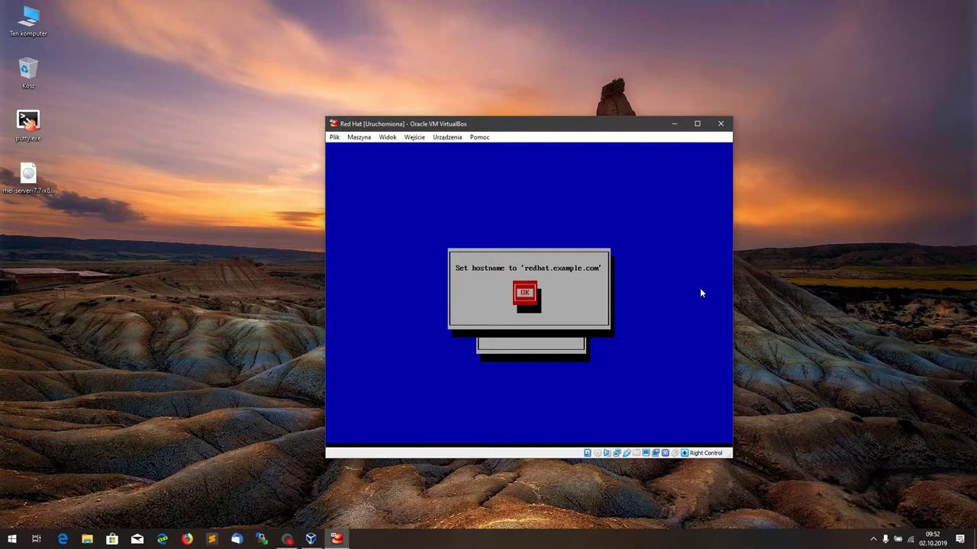
{"action": "key", "text": "Return"}
Step: Review the enp0s3 connection settings without changing them
{"action": "key", "text": "Up"}
{"action": "key", "text": "Up"}
{"action": "key", "text": "Return"}
{"action": "key", "text": "Tab"}
{"action": "key", "text": "Down"}
{"action": "key", "text": "Return"}
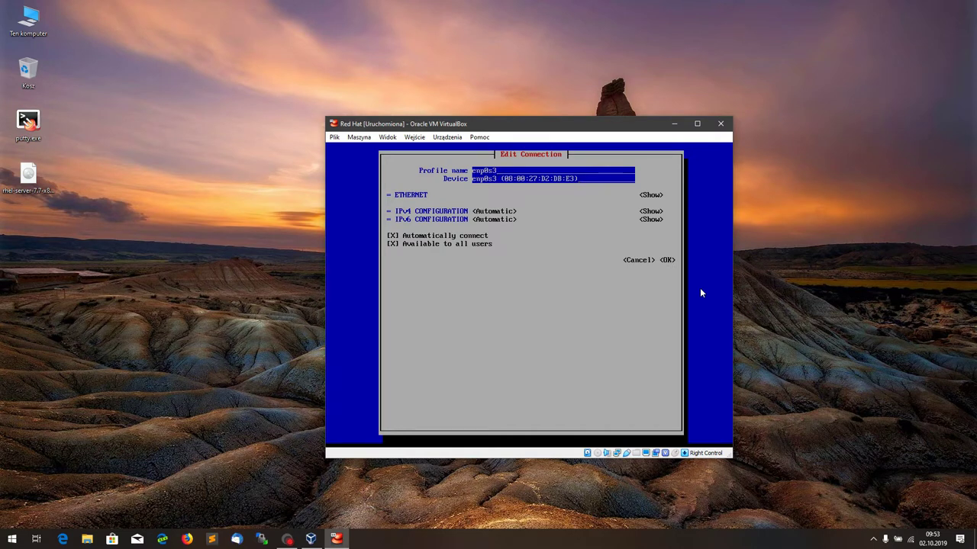
{"action": "key", "text": "Tab"}
{"action": "key", "text": "Tab"}
{"action": "key", "text": "Tab"}
{"action": "key", "text": "Tab"}
{"action": "key", "text": "Tab"}
{"action": "key", "text": "Tab"}
{"action": "key", "text": "Tab"}
{"action": "key", "text": "Tab"}
{"action": "key", "text": "Tab"}
{"action": "key", "text": "Return"}
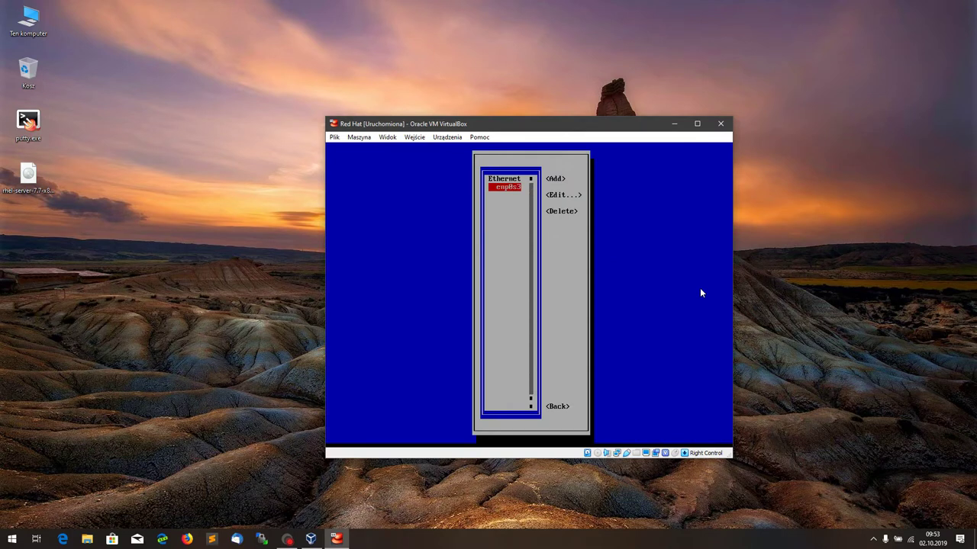
{"action": "key", "text": "Tab"}
{"action": "key", "text": "Tab"}
{"action": "key", "text": "Tab"}
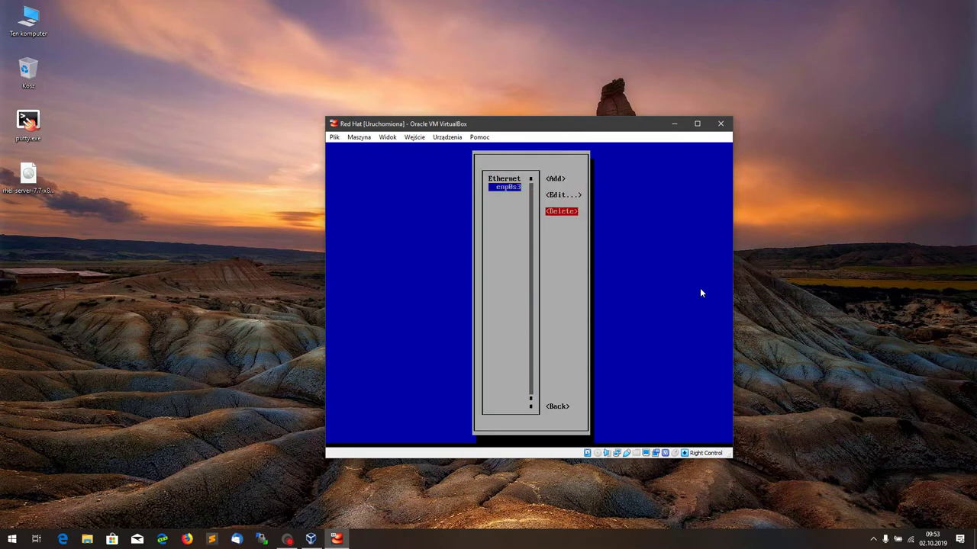
{"action": "key", "text": "Return"}
Step: Confirm enp0s3 is active, quit nmtui, and clear the console
{"action": "key", "text": "Down"}
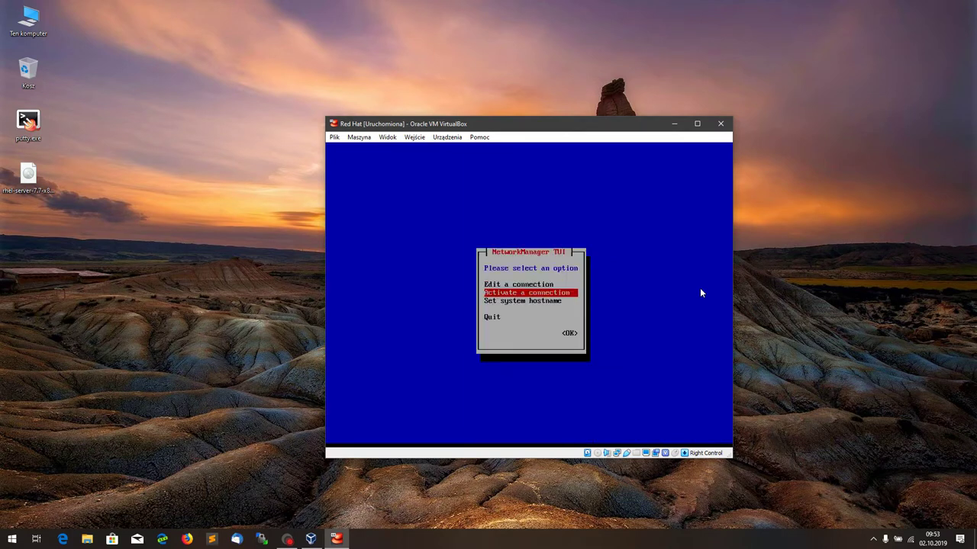
{"action": "key", "text": "Return"}
{"action": "key", "text": "Tab"}
{"action": "key", "text": "Tab"}
{"action": "key", "text": "Return"}
{"action": "key", "text": "Tab"}
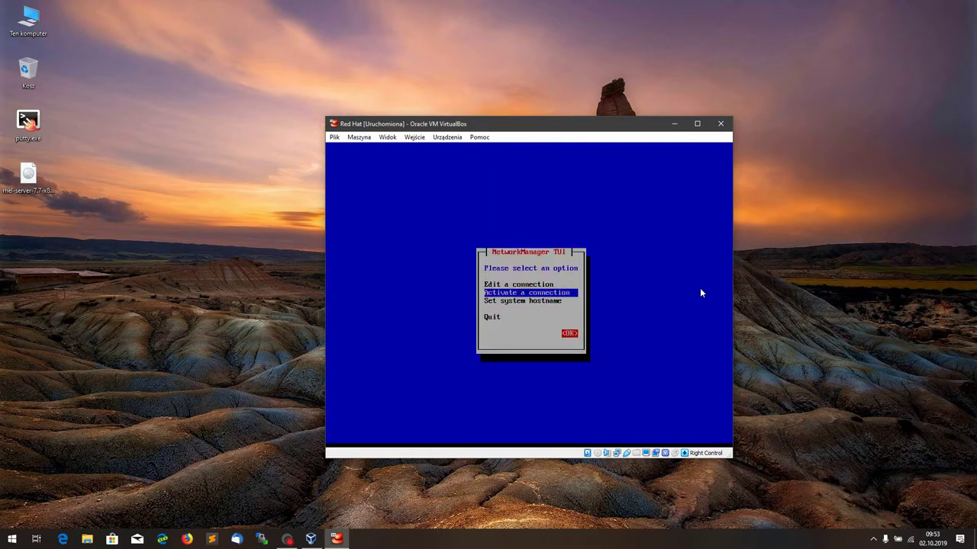
{"action": "key", "text": "Tab"}
{"action": "key", "text": "Down"}
{"action": "key", "text": "Down"}
{"action": "key", "text": "Return"}
{"action": "type", "text": "clear"}
{"action": "key", "text": "Return"}
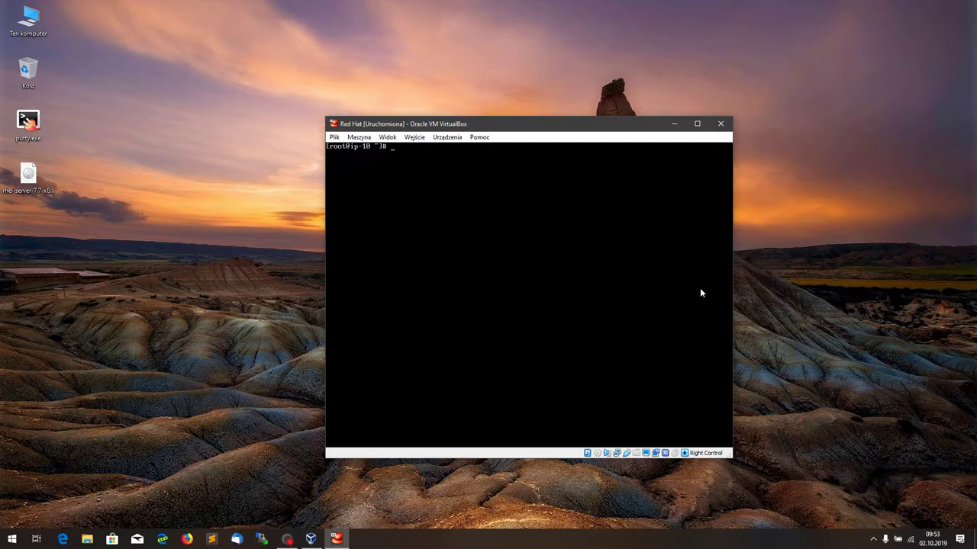
Step: Run yum update and yum repolist all (repolist: 0), then list subscription-manager's modules
{"action": "type", "text": "yum update"}
{"action": "key", "text": "Return"}
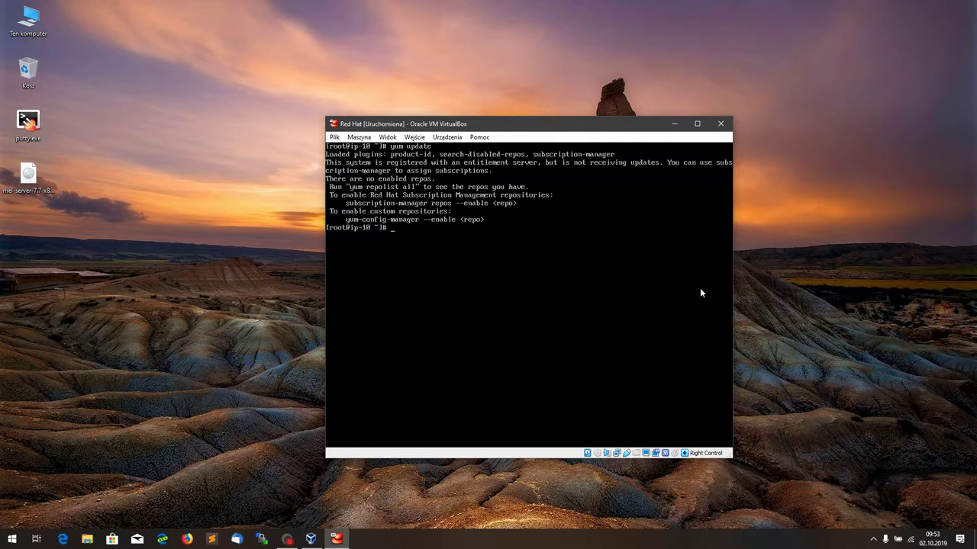
{"action": "type", "text": "yum repolist all"}
{"action": "key", "text": "Return"}
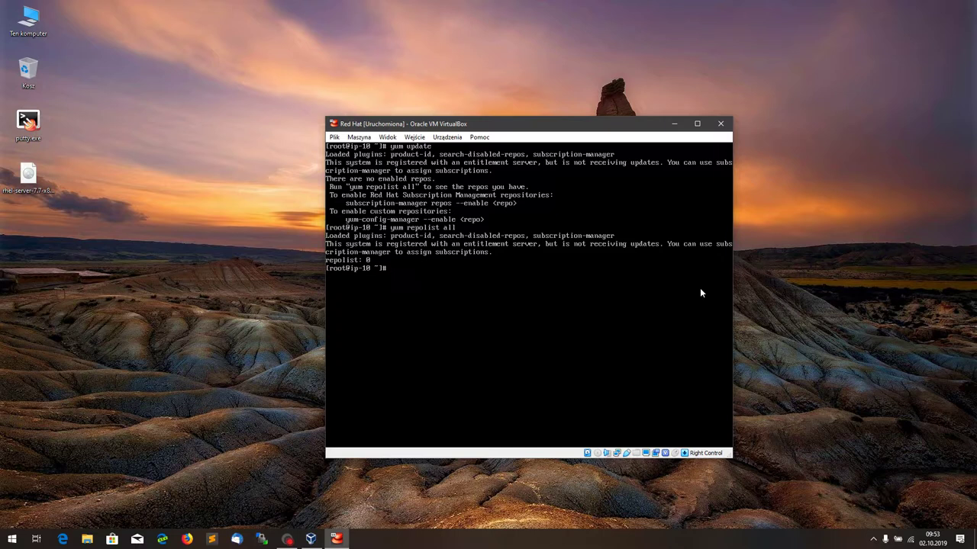
{"action": "type", "text": "subs"}
{"action": "key", "text": "Tab"}
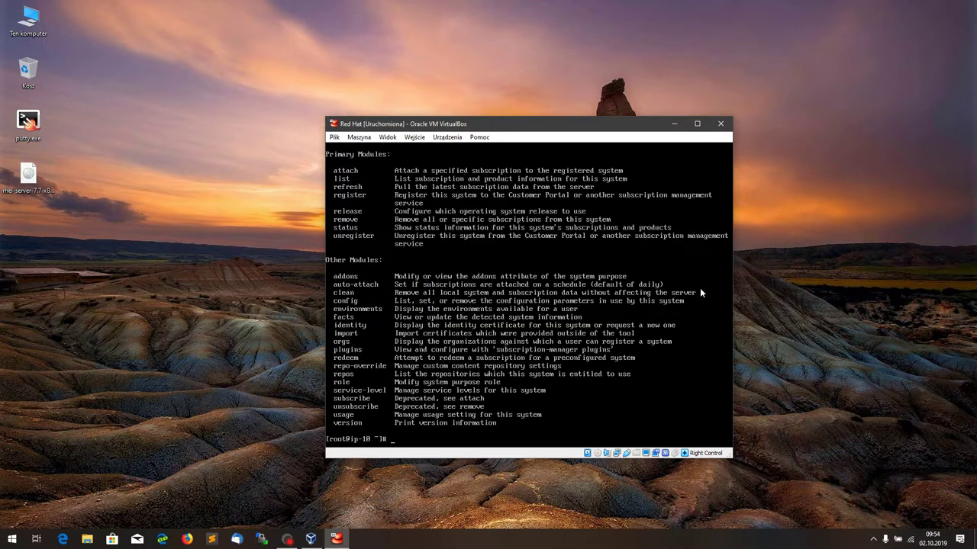
Step: Attach a subscription with subscription-manager attach, then start yum update
{"action": "key", "text": "Up"}
{"action": "type", "text": "attach"}
{"action": "key", "text": "Return"}
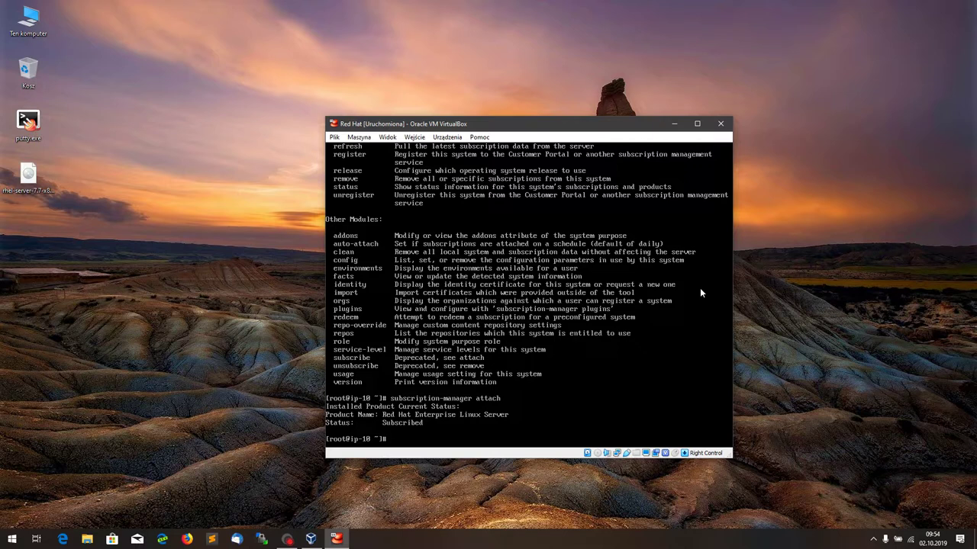
{"action": "type", "text": "um update"}
{"action": "key", "text": "Return"}
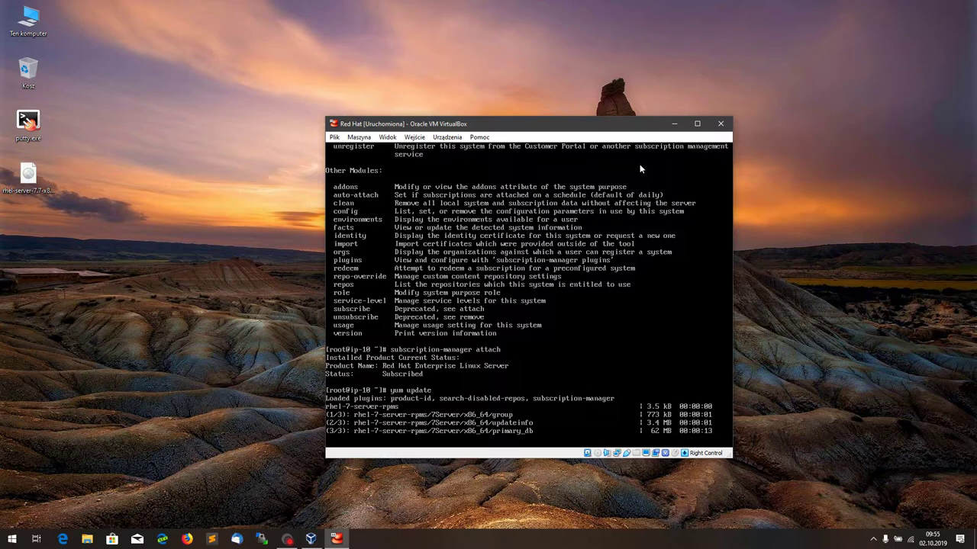
Step: Reposition the VM window and approve the yum transaction (1 install, 28 upgrades) with y
{"action": "left_click_drag", "start_coordinate": [629, 123], "coordinate": [830, 21]}
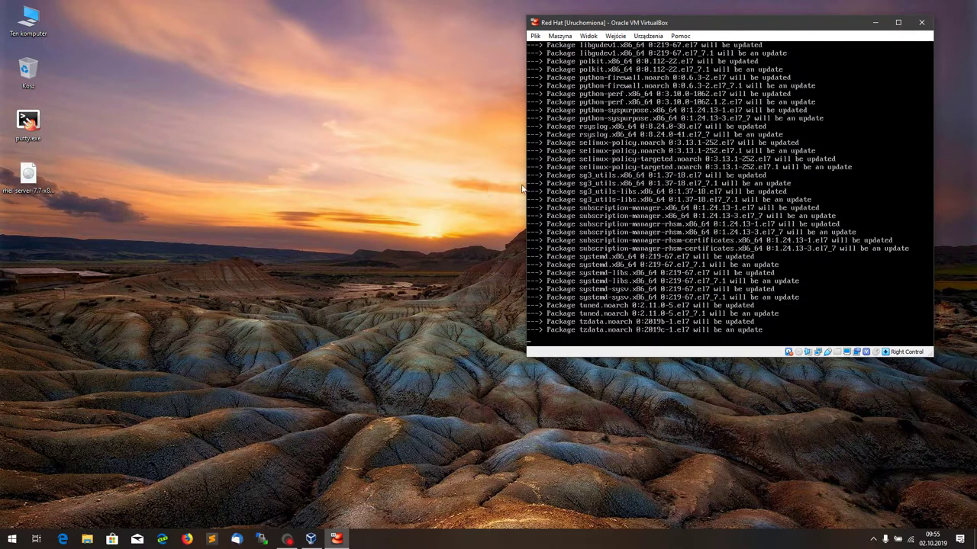
{"action": "left_click_drag", "start_coordinate": [568, 22], "coordinate": [335, 84]}
{"action": "left_click_drag", "start_coordinate": [535, 81], "coordinate": [693, 72]}
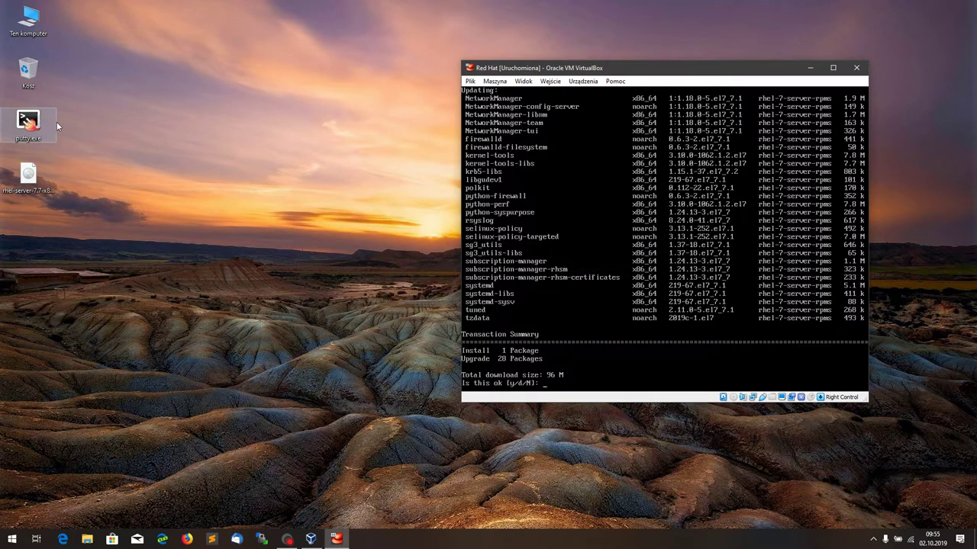
{"action": "left_click", "coordinate": [665, 239]}
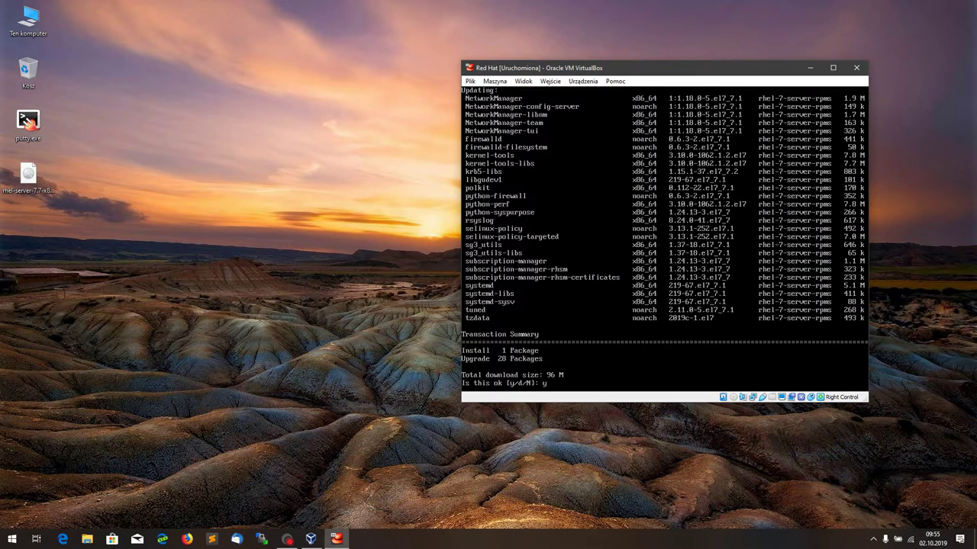
{"action": "type", "text": "y"}
{"action": "key", "text": "Return"}
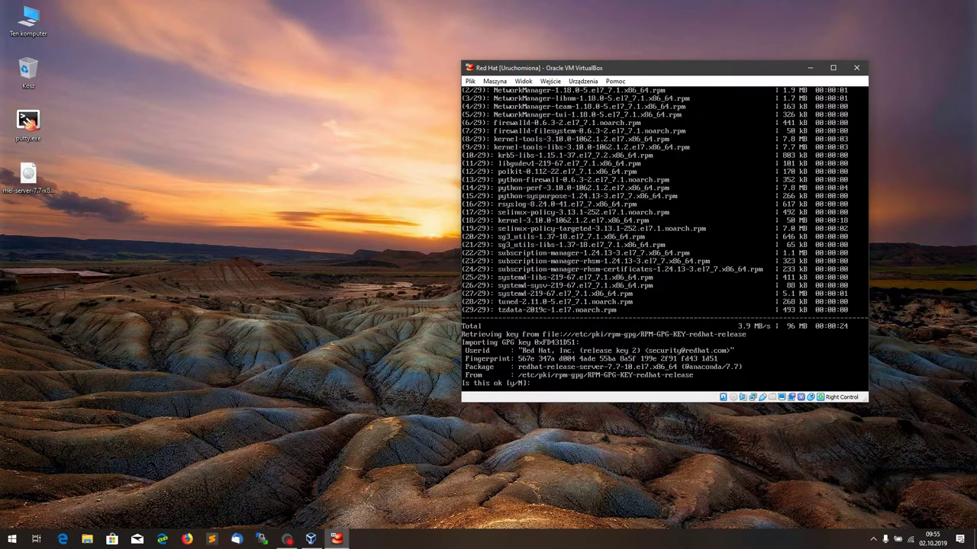
Step: Accept importing both Red Hat GPG keys so the update completes
{"action": "type", "text": "y"}
{"action": "key", "text": "Return"}
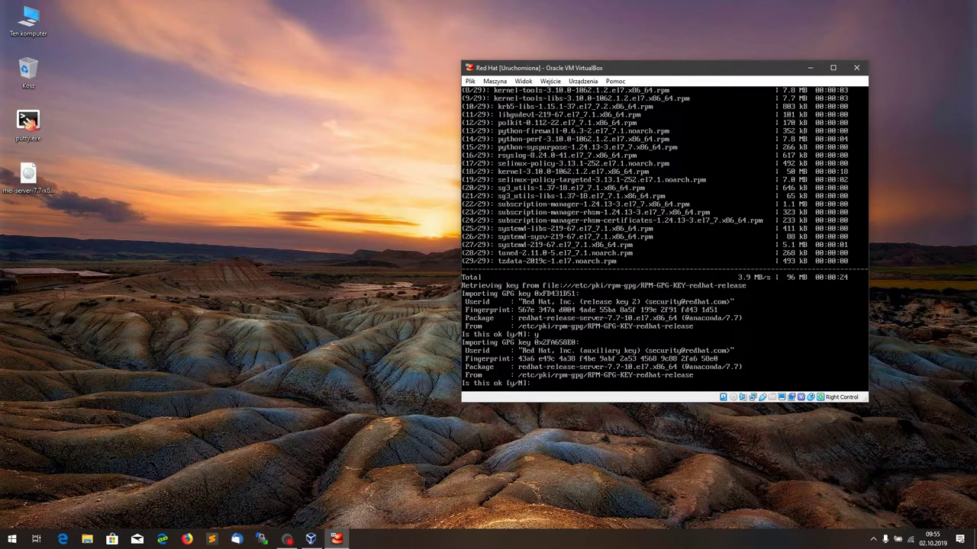
{"action": "type", "text": "y"}
{"action": "key", "text": "Return"}
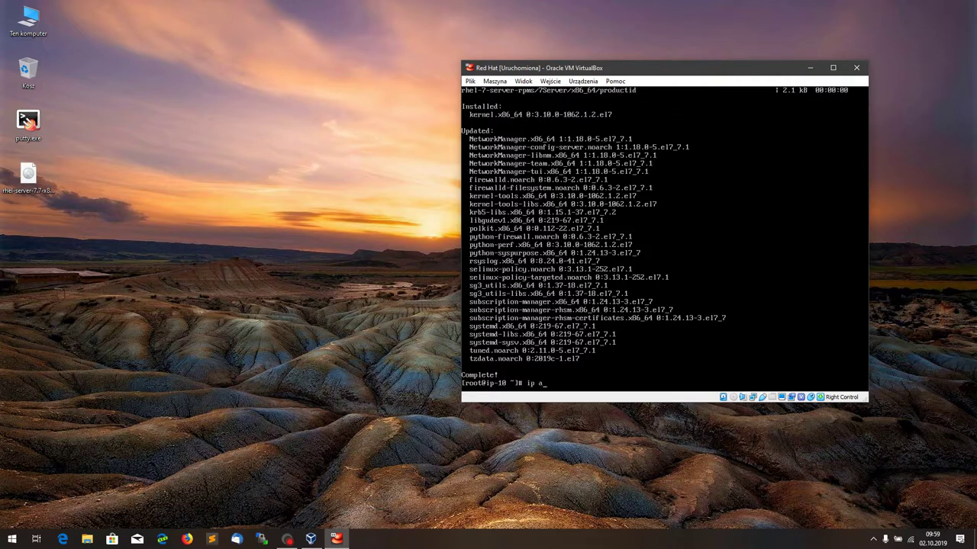
Step: Run ip a to show network addresses, then enter nmtui
{"action": "key", "text": "Return"}
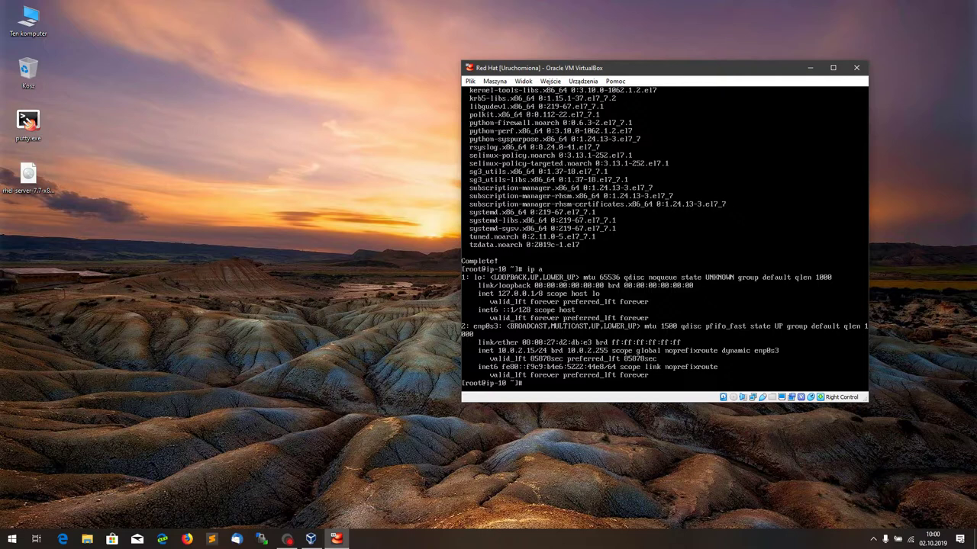
{"action": "type", "text": "nmtui"}
Step: Open the enp0s3 connection for editing and set IPv6 configuration to Ignore
{"action": "key", "text": "Return"}
{"action": "key", "text": "Return"}
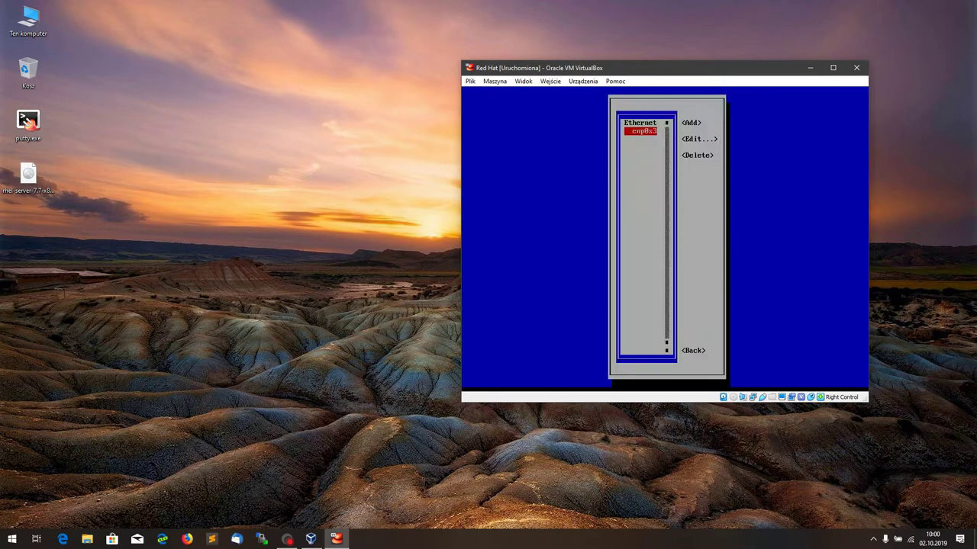
{"action": "key", "text": "Down"}
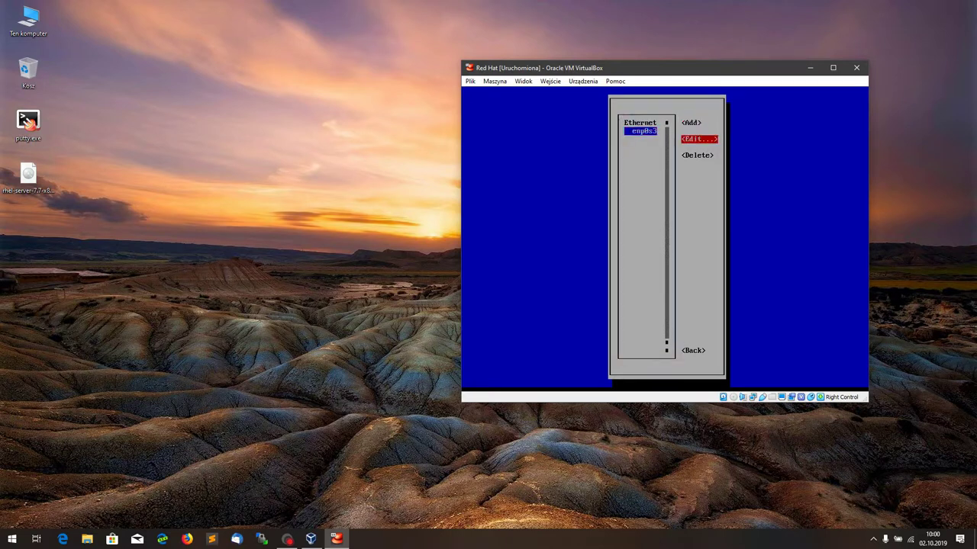
{"action": "key", "text": "Return"}
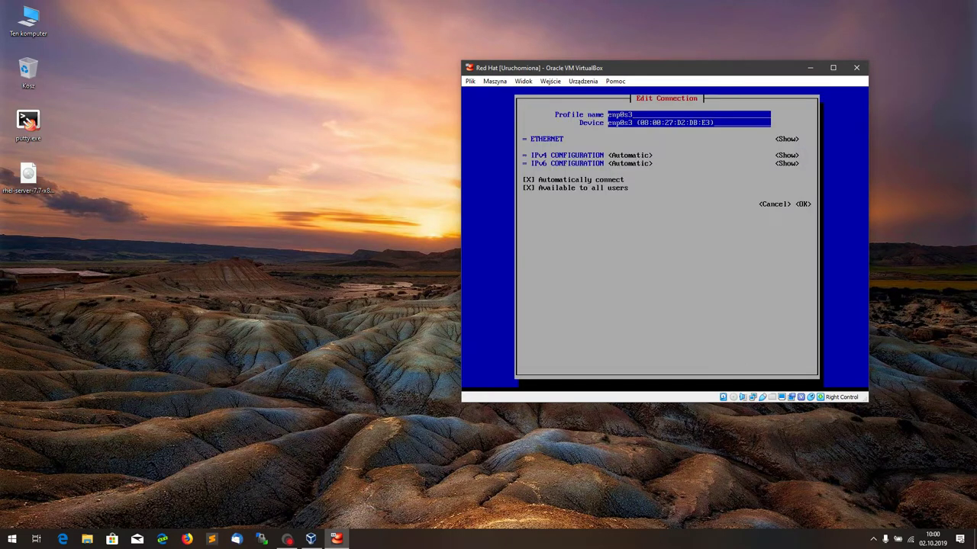
{"action": "key", "text": "Tab"}
{"action": "key", "text": "Tab"}
{"action": "key", "text": "Tab"}
{"action": "key", "text": "Tab"}
{"action": "key", "text": "Tab"}
{"action": "key", "text": "Return"}
{"action": "key", "text": "Tab"}
{"action": "key", "text": "shift+Tab"}
{"action": "key", "text": "shift+Tab"}
{"action": "key", "text": "Return"}
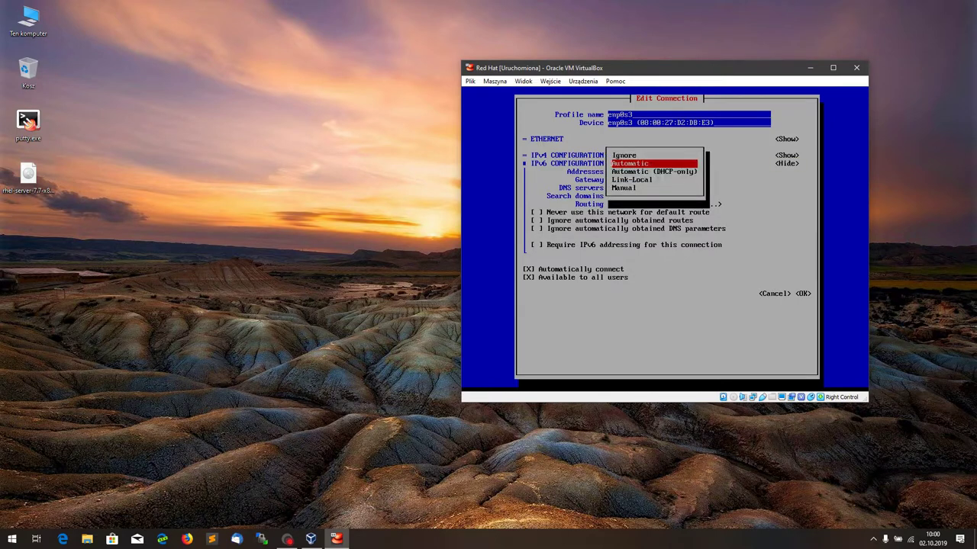
{"action": "key", "text": "Up"}
{"action": "key", "text": "Return"}
Step: Switch IPv4 configuration to Manual and add a new address entry
{"action": "key", "text": "shift+Tab"}
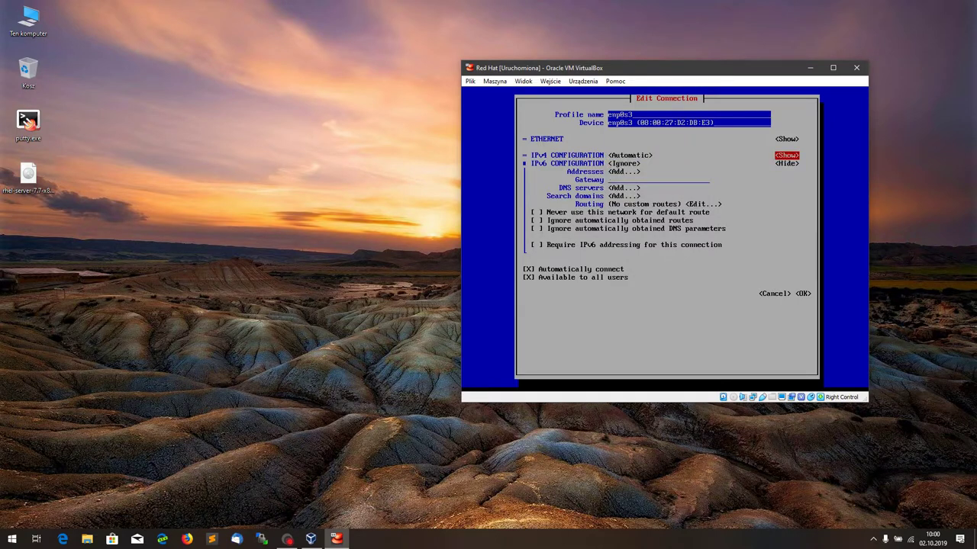
{"action": "key", "text": "shift+Tab"}
{"action": "key", "text": "Return"}
{"action": "key", "text": "Down"}
{"action": "key", "text": "Down"}
{"action": "key", "text": "Return"}
{"action": "key", "text": "Tab"}
{"action": "key", "text": "Return"}
{"action": "key", "text": "Tab"}
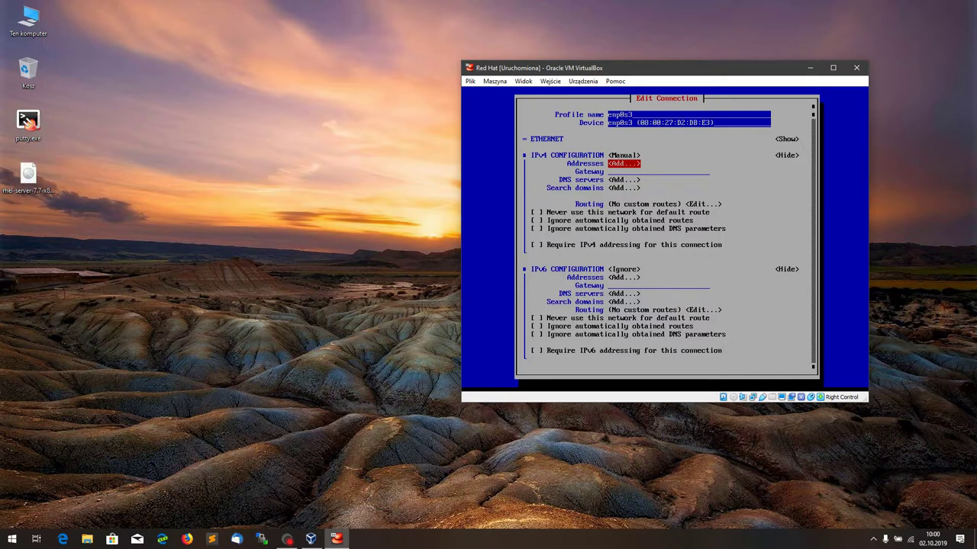
{"action": "key", "text": "Return"}
Step: Enter IPv4 address 10.0.2.15, gateway 10.0.2.1 and DNS server 10.0.2.1
{"action": "type", "text": "10.0.2."}
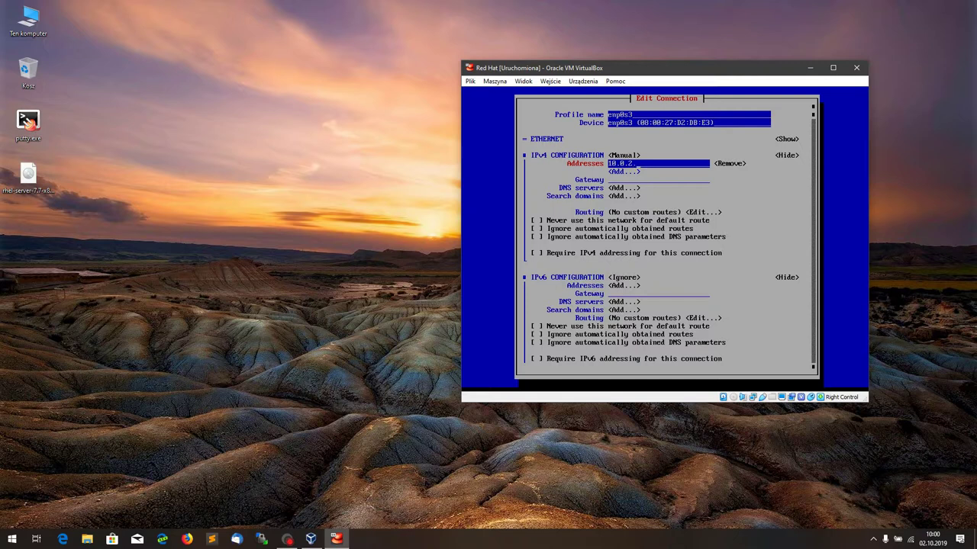
{"action": "type", "text": "1"}
{"action": "key", "text": "Down"}
{"action": "key", "text": "Down"}
{"action": "type", "text": "5"}
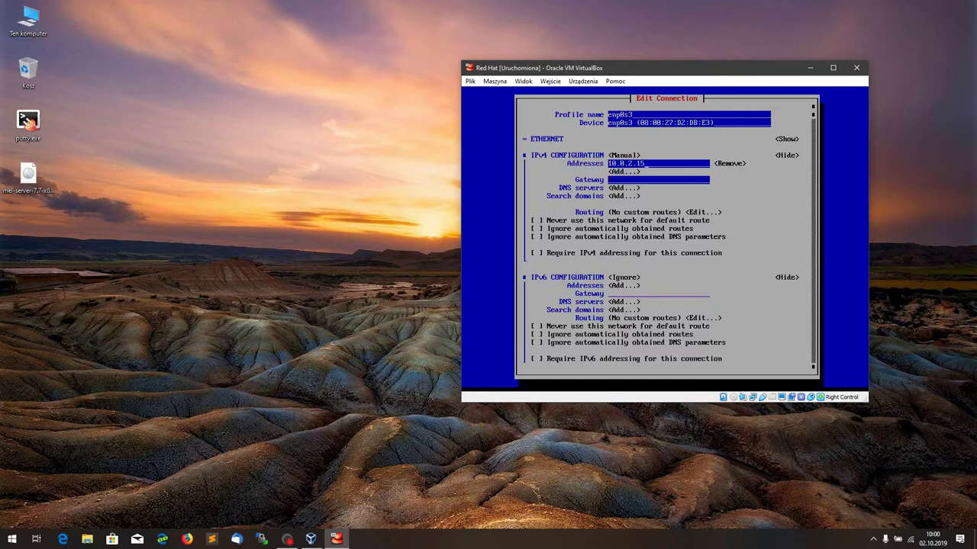
{"action": "key", "text": "Tab"}
{"action": "key", "text": "Tab"}
{"action": "key", "text": "Tab"}
{"action": "type", "text": "10.0."}
{"action": "key", "text": "BackSpace"}
{"action": "type", "text": "2.1"}
{"action": "key", "text": "Tab"}
{"action": "key", "text": "Return"}
{"action": "type", "text": "10.0."}
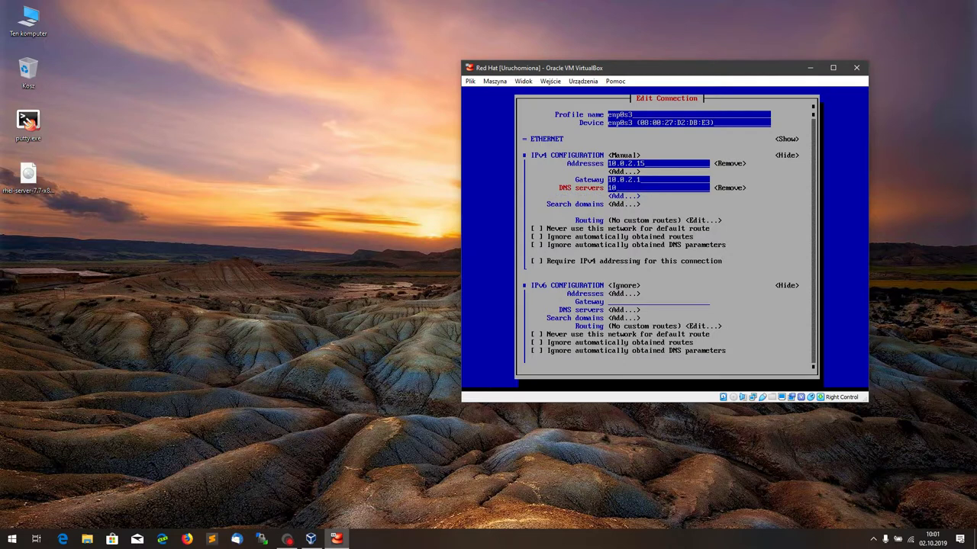
{"action": "type", "text": "2.1"}
Step: Tick Require IPv4 addressing, save the enp0s3 connection and return to the main menu
{"action": "key", "text": "Tab"}
{"action": "key", "text": "Tab"}
{"action": "key", "text": "Tab"}
{"action": "key", "text": "Tab"}
{"action": "key", "text": "Tab"}
{"action": "key", "text": "Tab"}
{"action": "key", "text": "Tab"}
{"action": "key", "text": "Tab"}
{"action": "key", "text": "space"}
{"action": "key", "text": "Tab"}
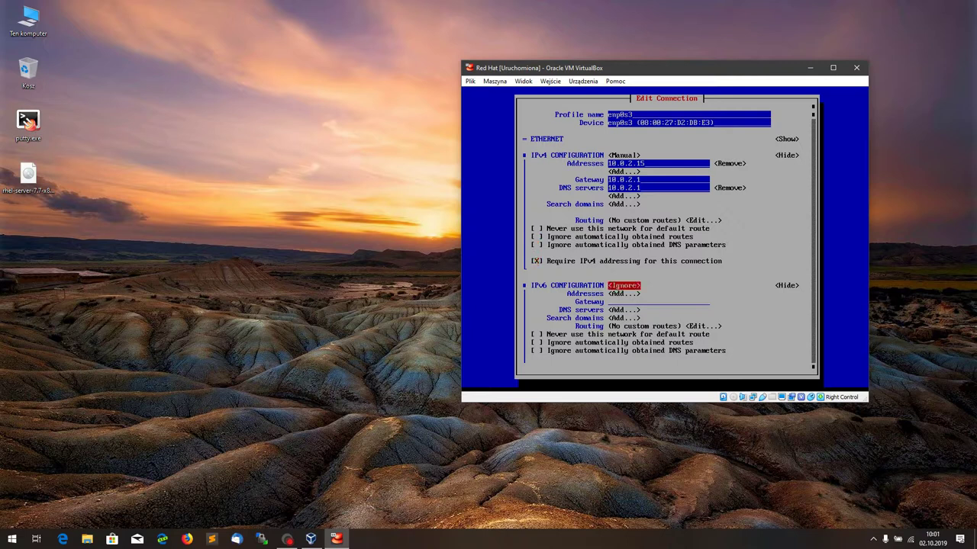
{"action": "key", "text": "Tab"}
{"action": "key", "text": "Tab"}
{"action": "key", "text": "Tab"}
{"action": "key", "text": "Tab"}
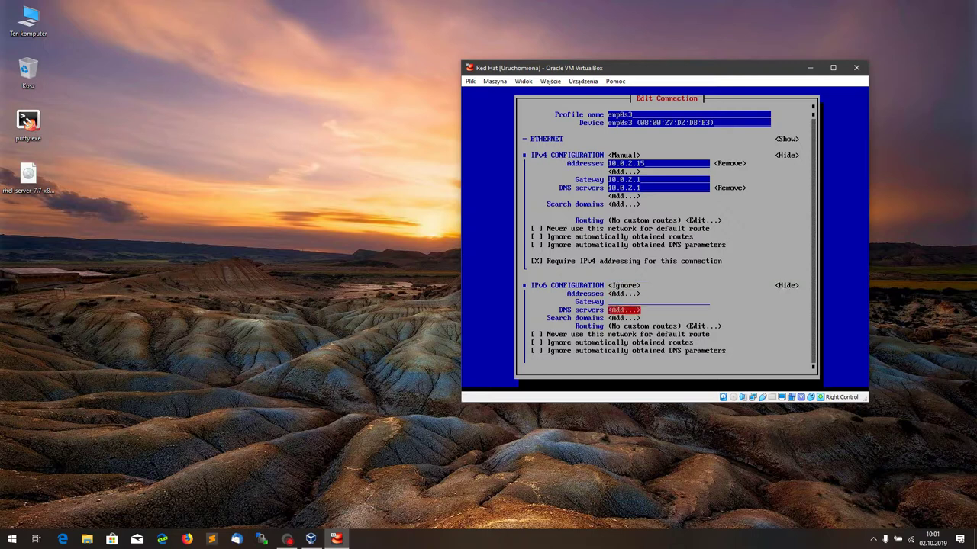
{"action": "key", "text": "shift+Tab"}
{"action": "key", "text": "Tab"}
{"action": "key", "text": "shift+Tab"}
{"action": "key", "text": "shift+Tab"}
{"action": "key", "text": "shift+Tab"}
{"action": "key", "text": "shift+Tab"}
{"action": "key", "text": "shift+Tab"}
{"action": "key", "text": "Return"}
{"action": "key", "text": "Tab"}
{"action": "key", "text": "Tab"}
{"action": "key", "text": "Tab"}
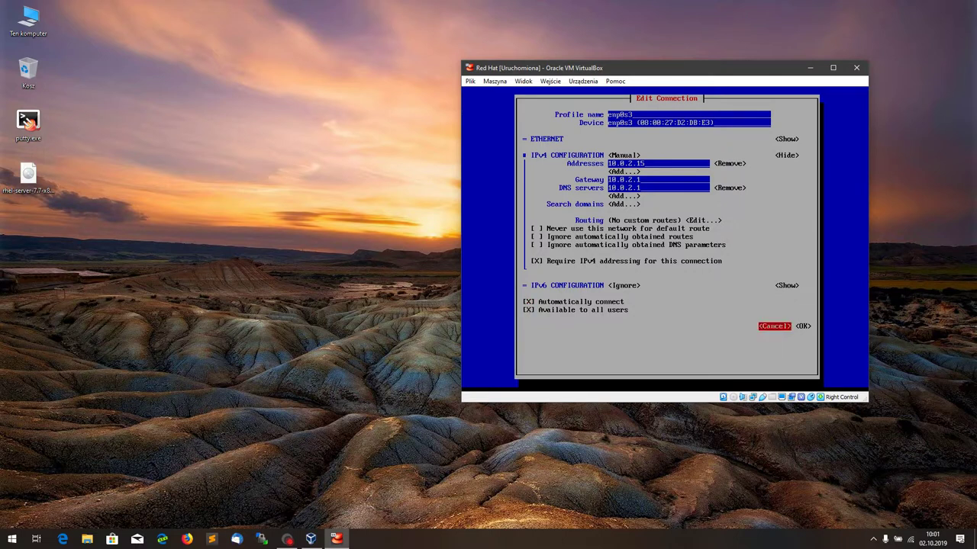
{"action": "key", "text": "Tab"}
{"action": "key", "text": "Return"}
{"action": "key", "text": "Tab"}
{"action": "key", "text": "Tab"}
{"action": "key", "text": "Tab"}
{"action": "key", "text": "Tab"}
{"action": "key", "text": "Return"}
{"action": "key", "text": "Down"}
{"action": "key", "text": "Down"}
{"action": "key", "text": "Down"}
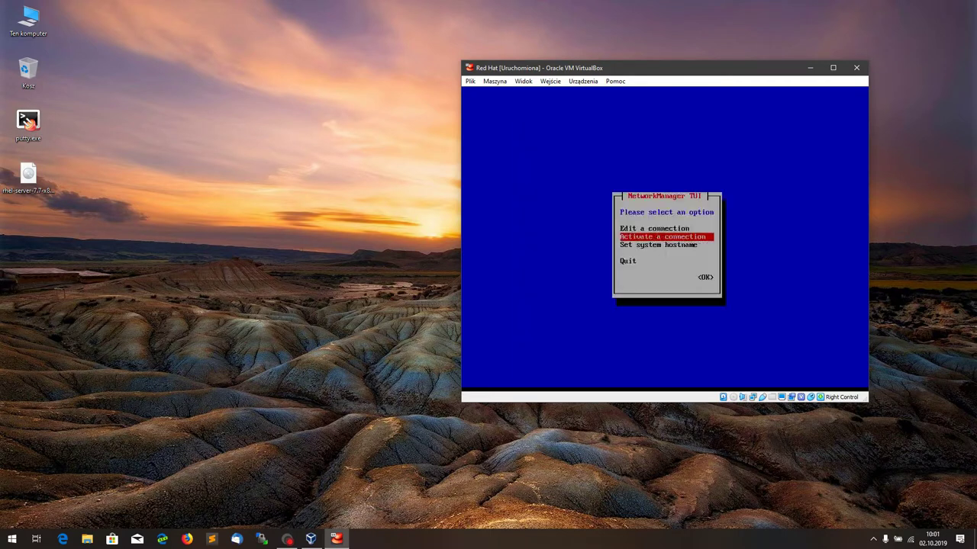
Step: Quit nmtui and list the VM's network interface addresses with ip a
{"action": "key", "text": "Return"}
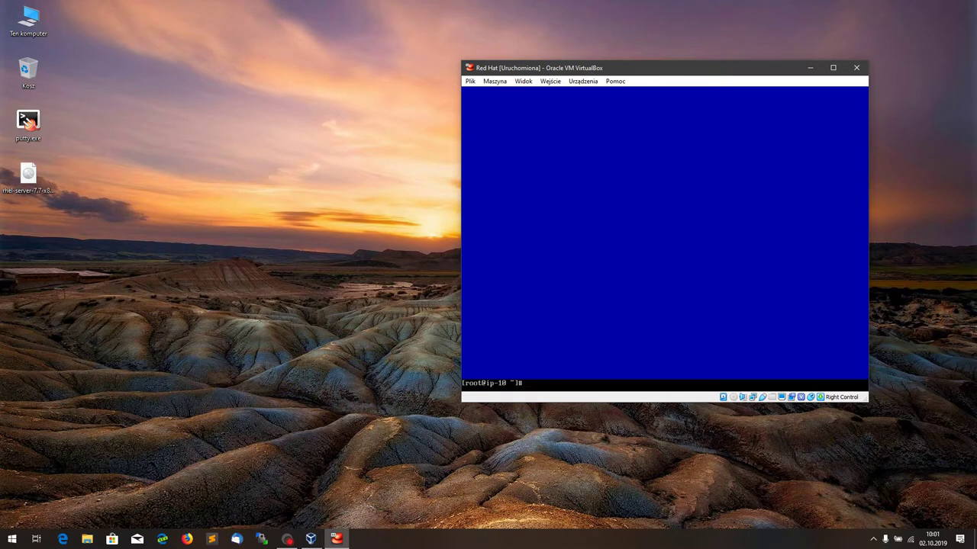
{"action": "type", "text": "ip a"}
{"action": "key", "text": "Return"}
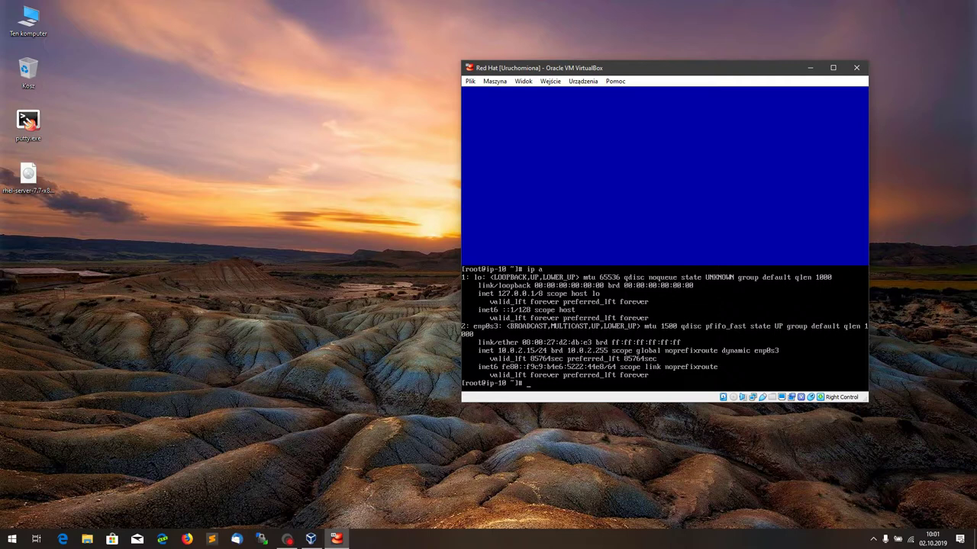
Step: Reopen nmtui and bring up the enp0s3 connection's edit form for review
{"action": "type", "text": "nmtui"}
{"action": "key", "text": "Return"}
{"action": "key", "text": "Down"}
{"action": "key", "text": "Up"}
{"action": "key", "text": "Return"}
{"action": "key", "text": "Tab"}
{"action": "key", "text": "Tab"}
{"action": "key", "text": "Return"}
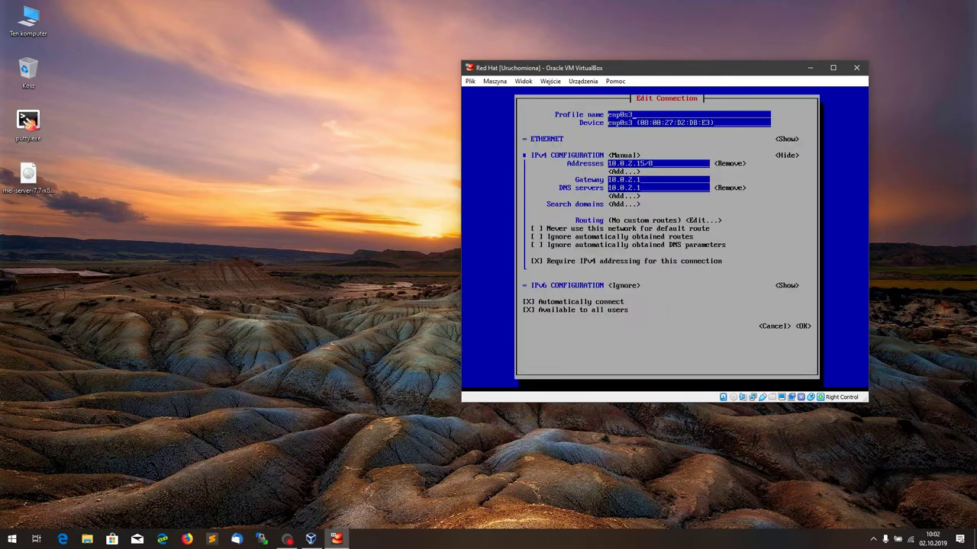
{"action": "key", "text": "Tab"}
{"action": "key", "text": "Tab"}
{"action": "key", "text": "Tab"}
{"action": "key", "text": "Tab"}
{"action": "key", "text": "Tab"}
{"action": "key", "text": "Tab"}
{"action": "key", "text": "Tab"}
{"action": "key", "text": "Tab"}
{"action": "key", "text": "Tab"}
{"action": "key", "text": "Tab"}
{"action": "key", "text": "Tab"}
{"action": "key", "text": "Tab"}
{"action": "key", "text": "Tab"}
{"action": "key", "text": "Tab"}
{"action": "key", "text": "Tab"}
{"action": "key", "text": "Tab"}
{"action": "key", "text": "Tab"}
{"action": "key", "text": "Tab"}
{"action": "key", "text": "Tab"}
{"action": "key", "text": "Tab"}
Step: Cancel the enp0s3 form without saving, quit nmtui and begin a yum update command
{"action": "key", "text": "Tab"}
{"action": "key", "text": "Return"}
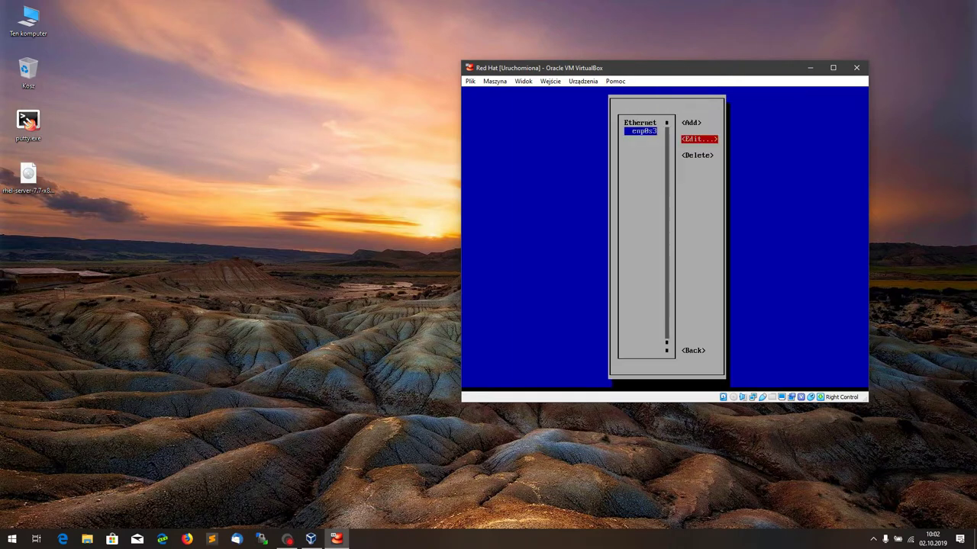
{"action": "key", "text": "Tab"}
{"action": "key", "text": "Tab"}
{"action": "key", "text": "Return"}
{"action": "key", "text": "Down"}
{"action": "key", "text": "Down"}
{"action": "key", "text": "Down"}
{"action": "key", "text": "Return"}
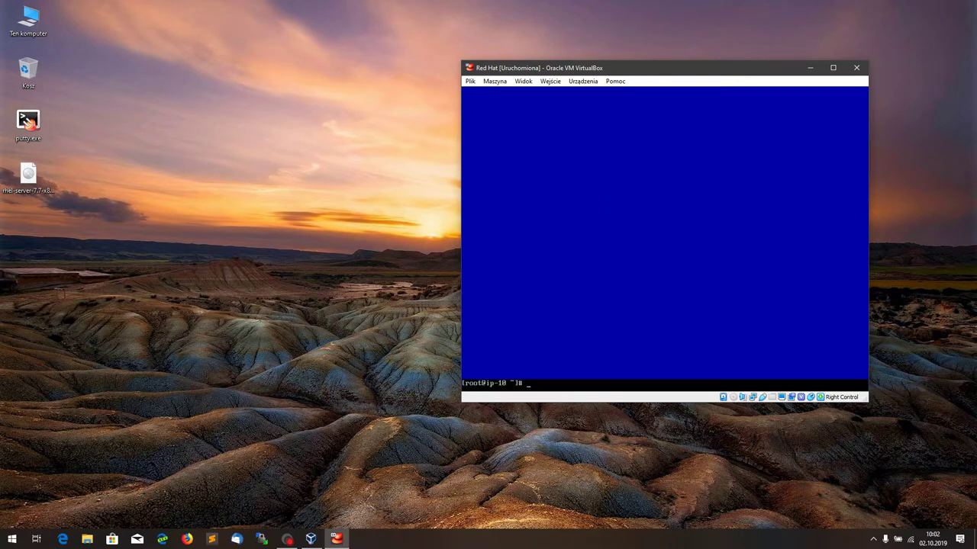
{"action": "type", "text": "t"}
{"action": "type", "text": "um update"}
Step: Correct the typo to 'yum update' and run the package update
{"action": "key", "text": "Home"}
{"action": "key", "text": "Delete"}
{"action": "type", "text": "y"}
{"action": "key", "text": "Return"}
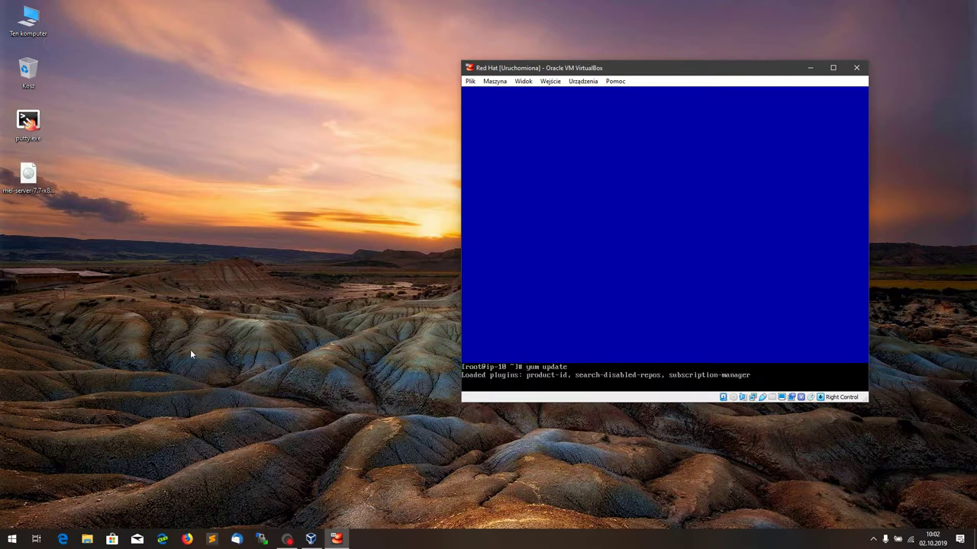
Step: Open a PuTTY SSH session to host 10.0.2.15 on port 22
{"action": "left_click", "coordinate": [28, 122]}
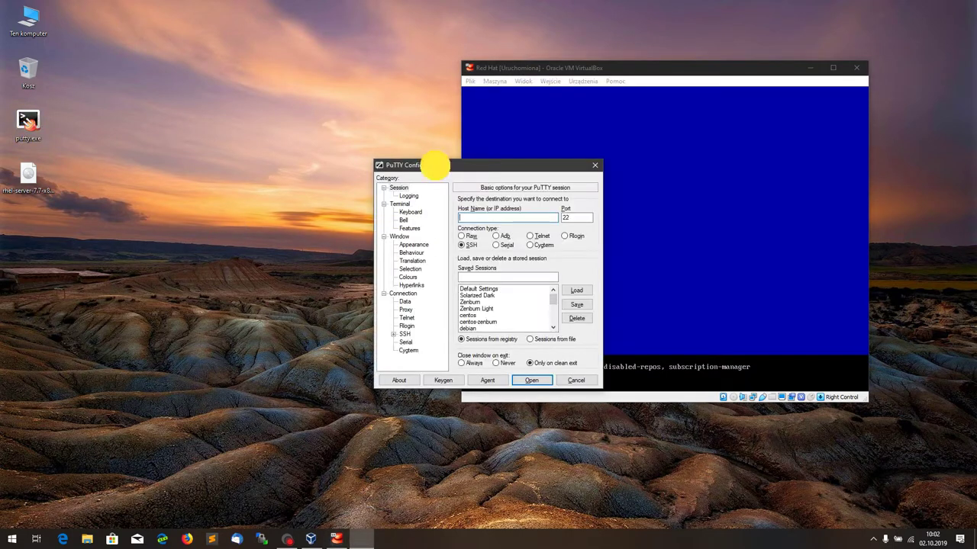
{"action": "left_click_drag", "start_coordinate": [408, 169], "coordinate": [180, 143]}
{"action": "left_click", "coordinate": [251, 191]}
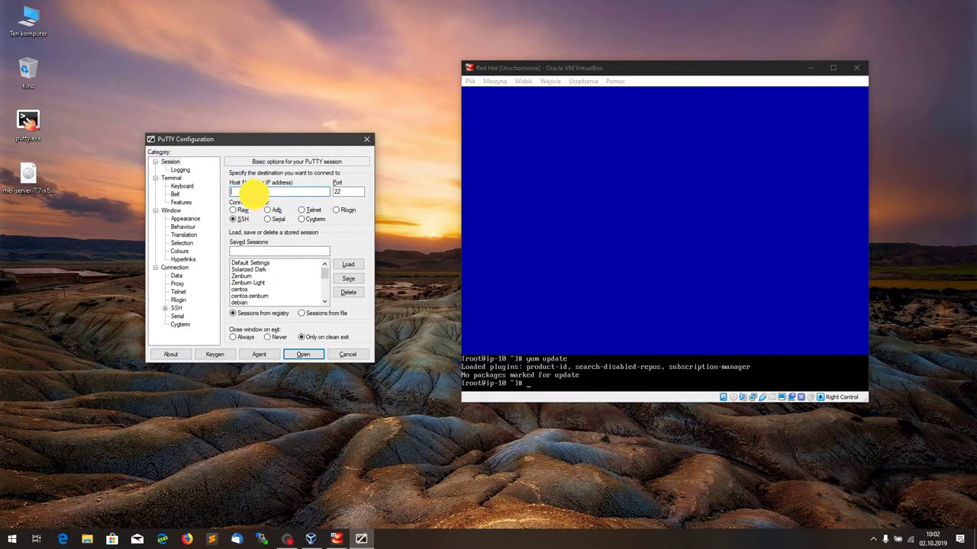
{"action": "type", "text": "10.0"}
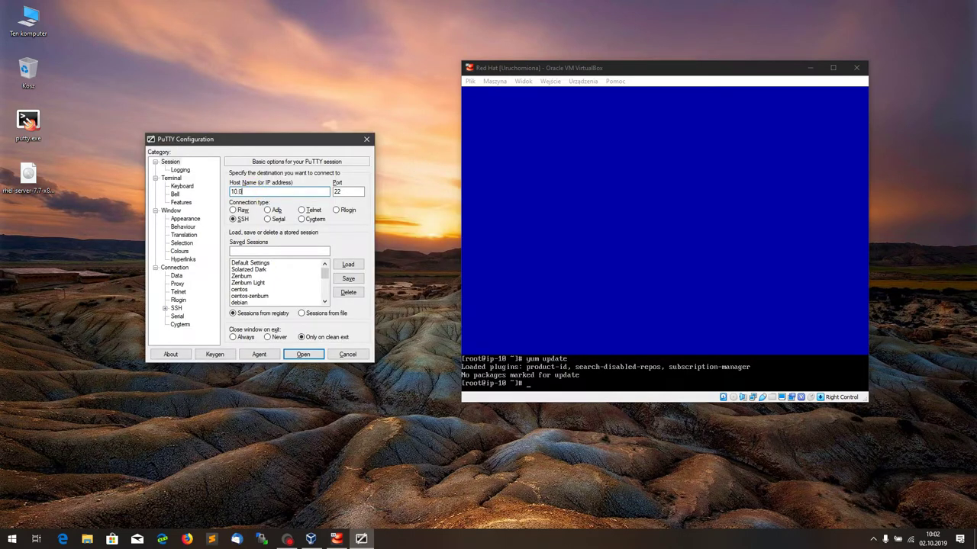
{"action": "type", "text": ".2.15"}
{"action": "left_click", "coordinate": [348, 192]}
{"action": "left_click", "coordinate": [303, 354]}
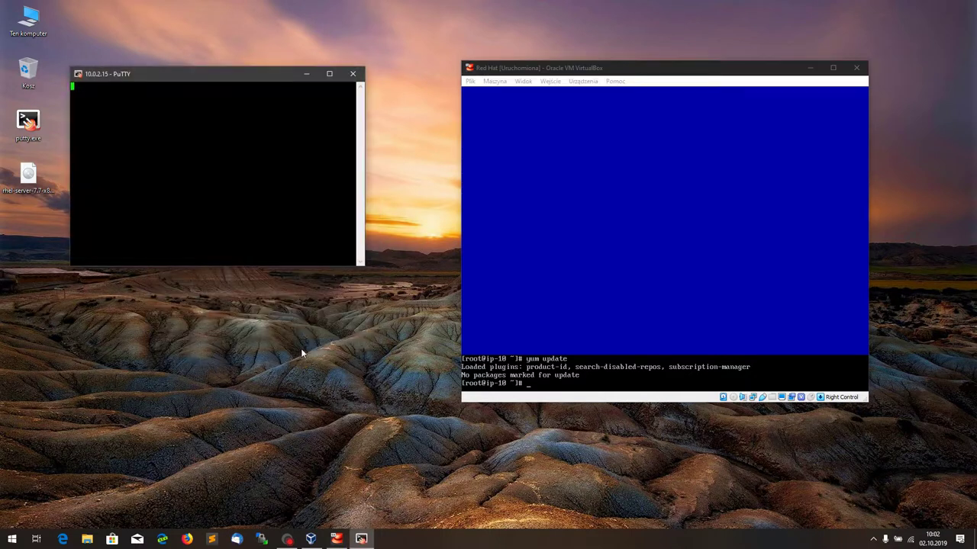
Step: Close the PuTTY session, confirm with OK, and return to the VM console
{"action": "left_click", "coordinate": [241, 183]}
{"action": "left_click", "coordinate": [350, 73]}
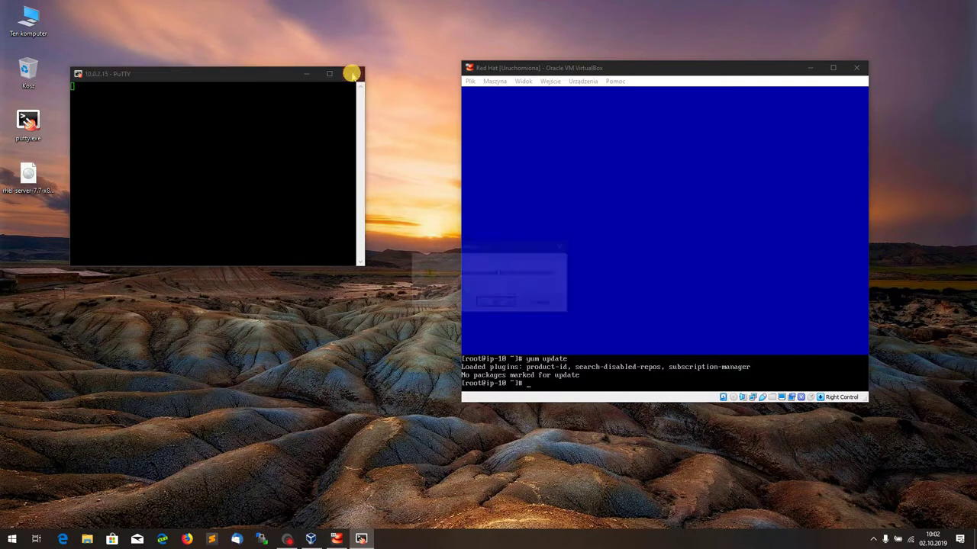
{"action": "left_click", "coordinate": [500, 305]}
{"action": "left_click", "coordinate": [664, 238]}
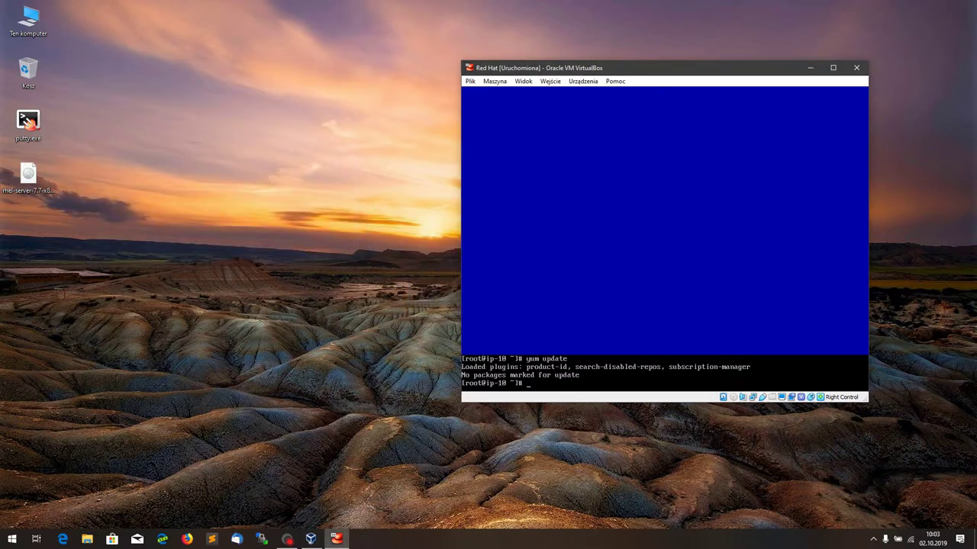
Step: Shut down the Red Hat VM with systemctl poweroff
{"action": "left_click", "coordinate": [606, 382]}
{"action": "type", "text": "systemctl poweroff"}
{"action": "key", "text": "Return"}
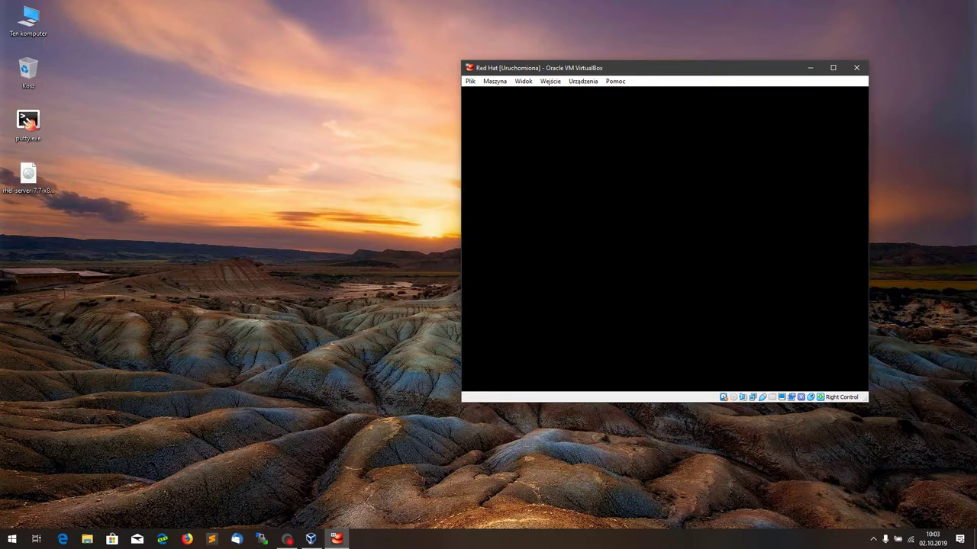
Step: Enable network adapter 2 bridged to the Intel Dual Band Wireless-AC 3165 card
{"action": "left_click", "coordinate": [310, 540]}
{"action": "left_click", "coordinate": [357, 55]}
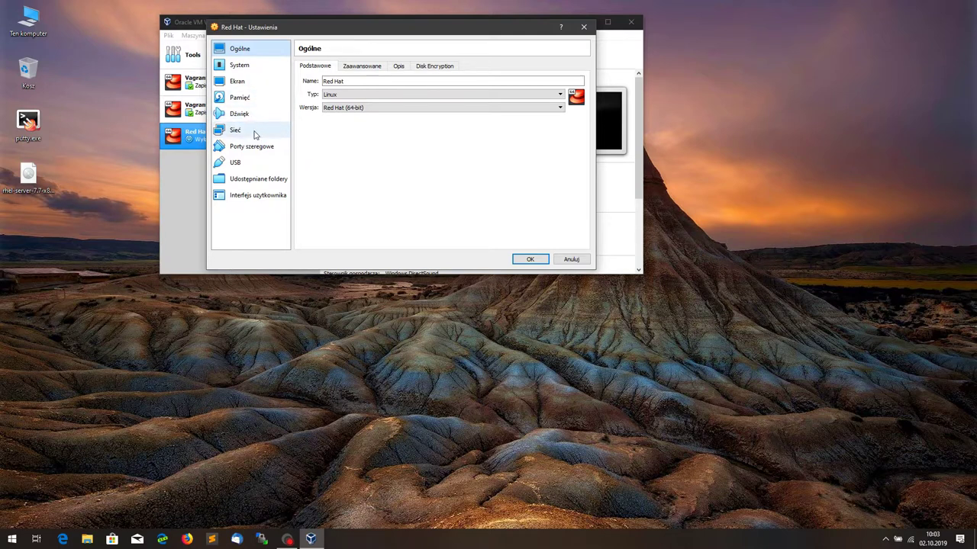
{"action": "left_click", "coordinate": [255, 132]}
{"action": "left_click", "coordinate": [340, 66]}
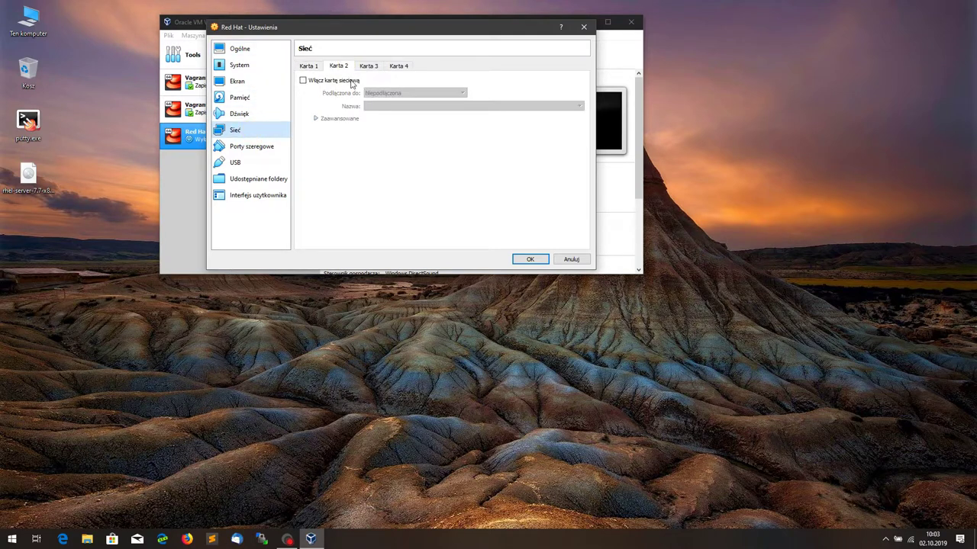
{"action": "left_click", "coordinate": [351, 81]}
{"action": "left_click", "coordinate": [407, 94]}
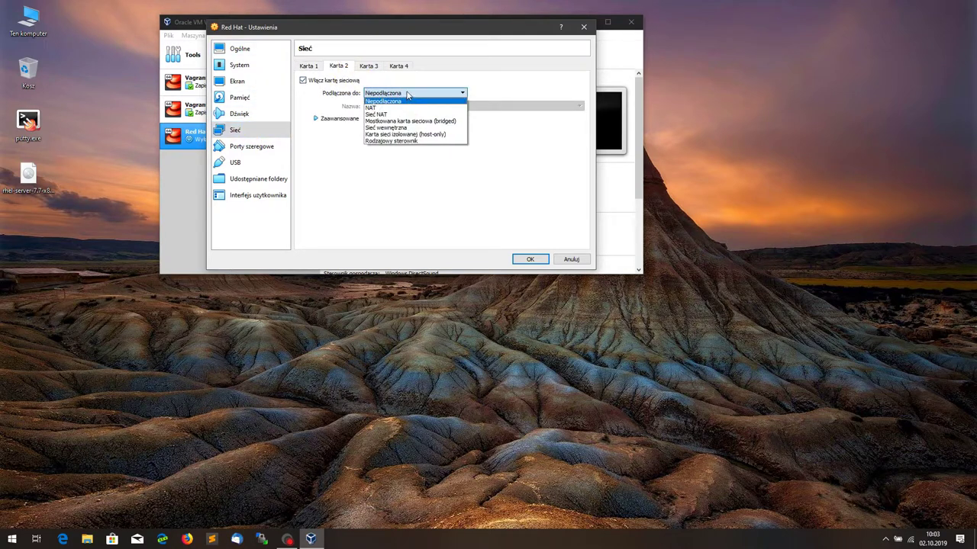
{"action": "left_click", "coordinate": [423, 120]}
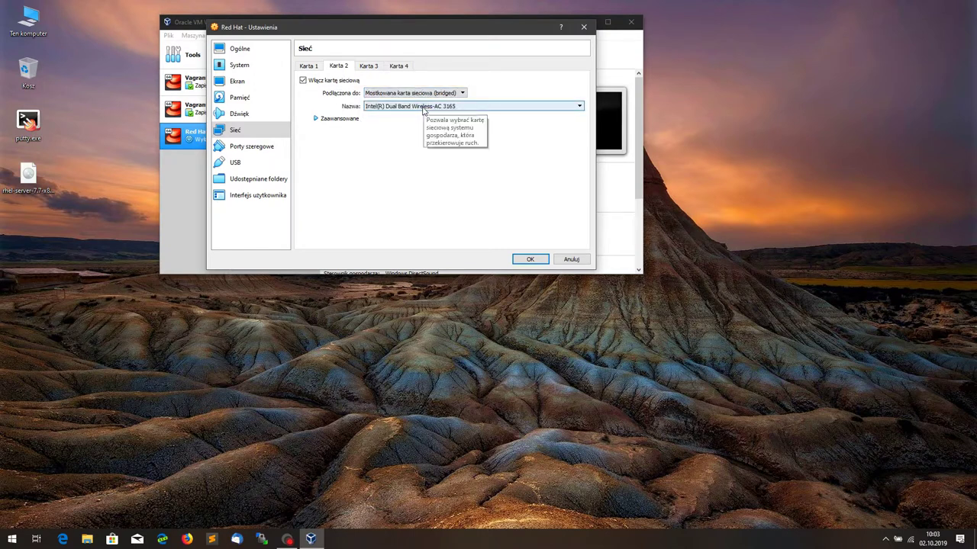
{"action": "left_click", "coordinate": [423, 107]}
{"action": "left_click", "coordinate": [423, 107]}
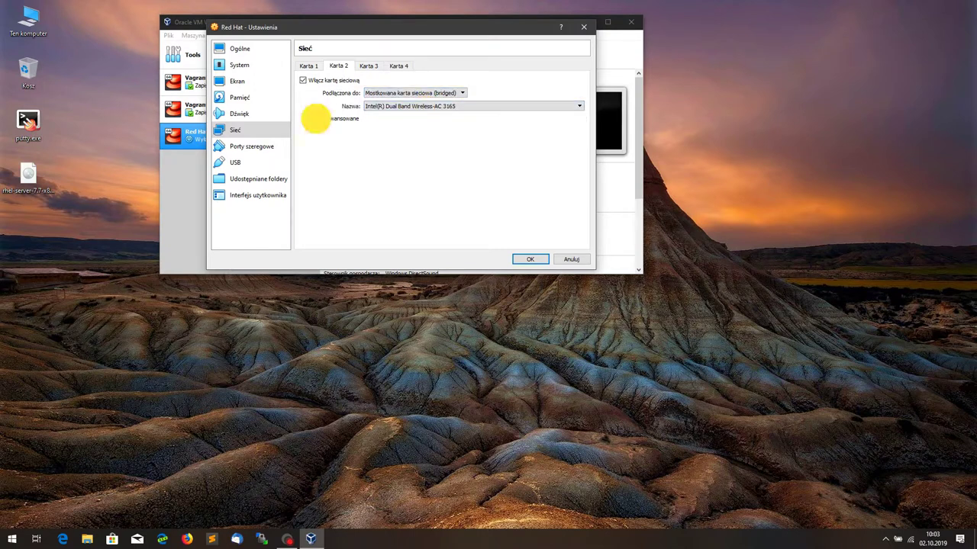
{"action": "left_click", "coordinate": [316, 119]}
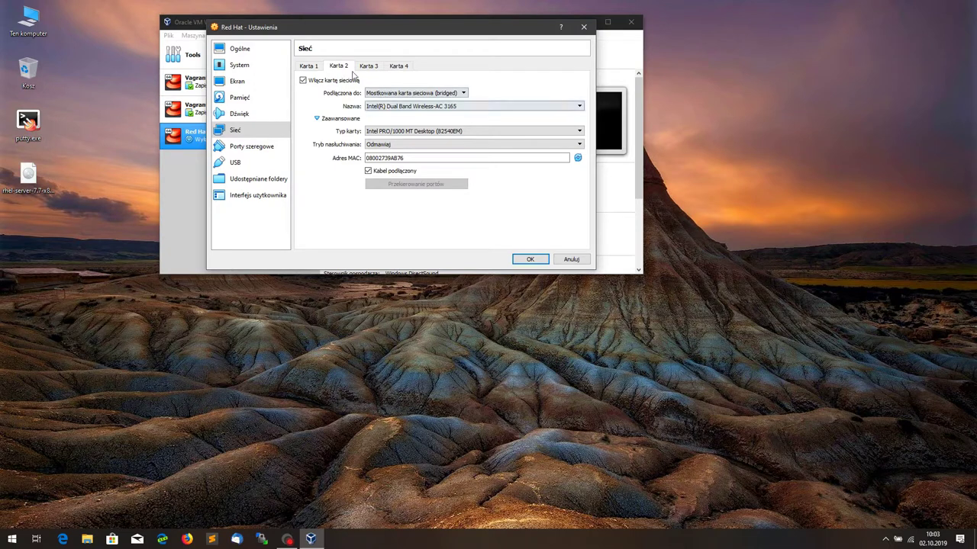
Step: Check adapter 1 stays on NAT, save the settings, start the VM, and minimize the Manager
{"action": "left_click", "coordinate": [308, 65]}
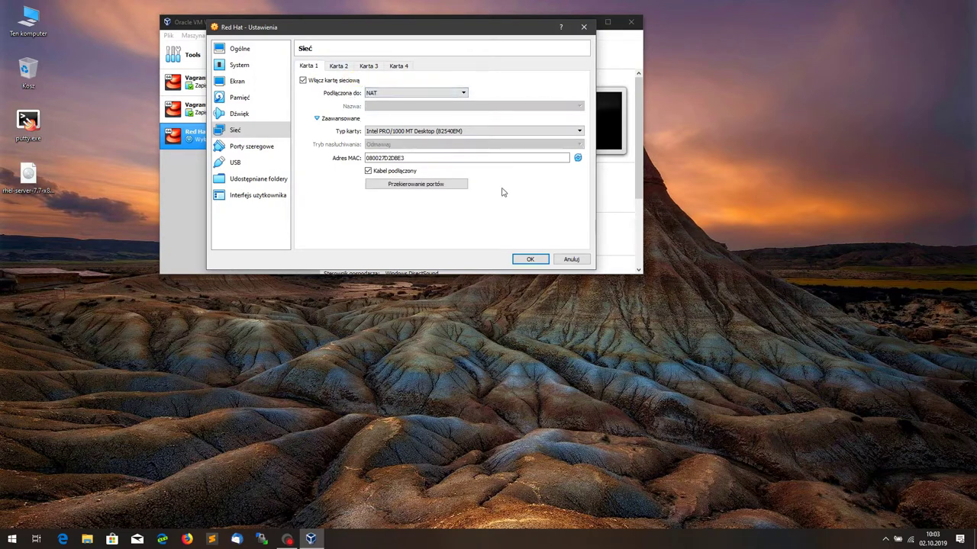
{"action": "left_click", "coordinate": [530, 260]}
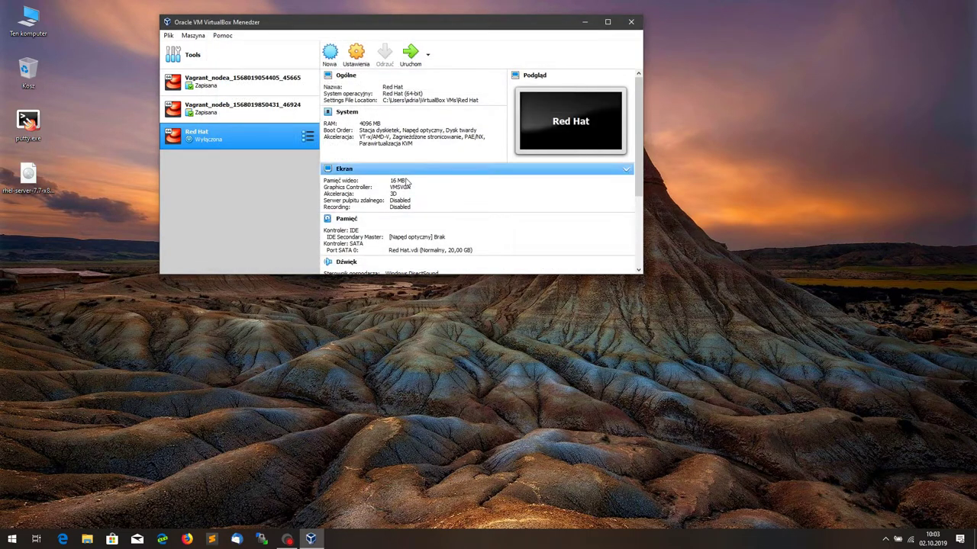
{"action": "left_click", "coordinate": [412, 52]}
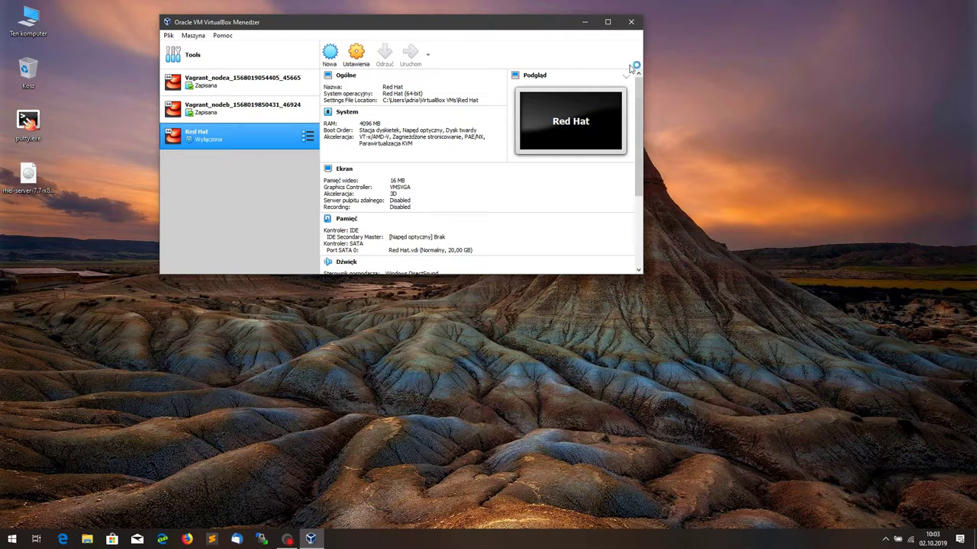
{"action": "left_click", "coordinate": [586, 21]}
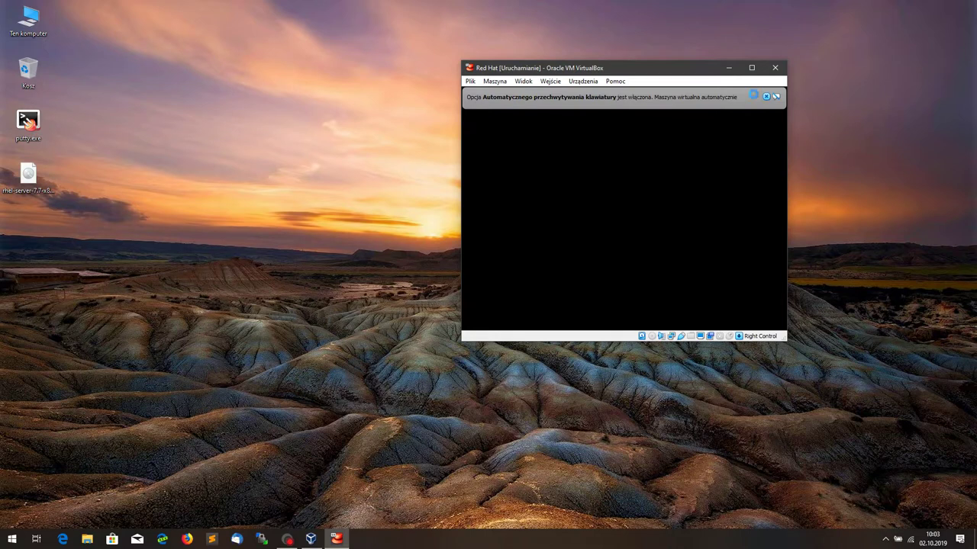
Step: Dismiss the VirtualBox notices and boot the default Red Hat kernel entry
{"action": "left_click", "coordinate": [766, 97]}
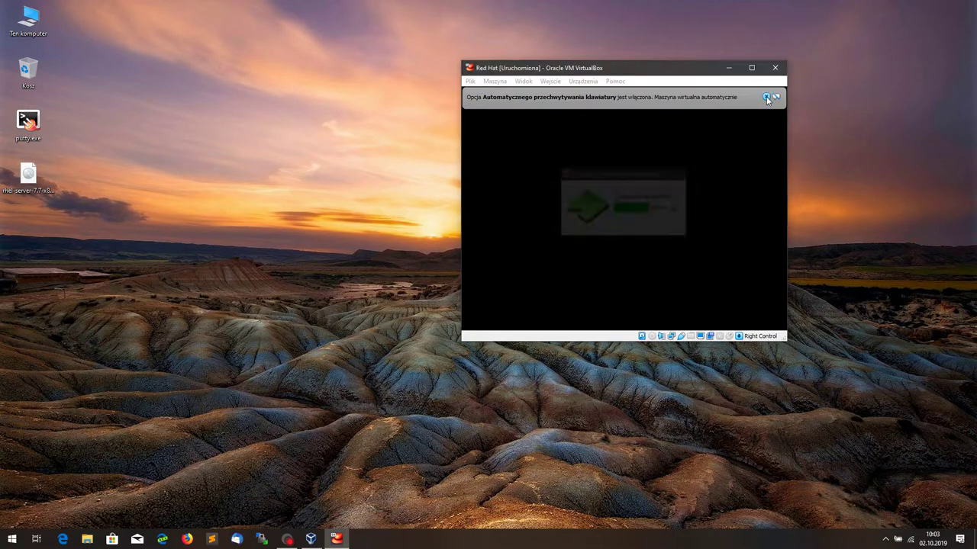
{"action": "left_click", "coordinate": [767, 98]}
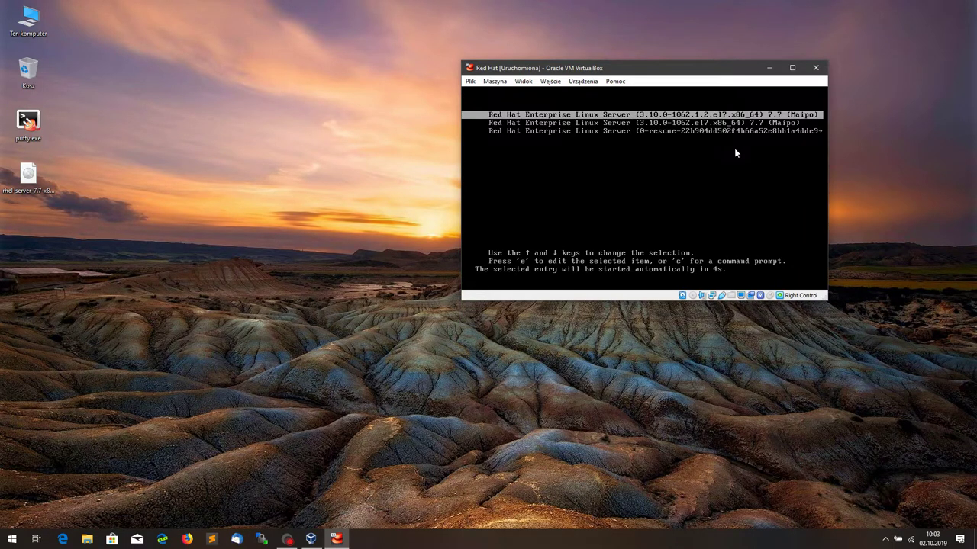
{"action": "left_click", "coordinate": [645, 188]}
{"action": "key", "text": "Return"}
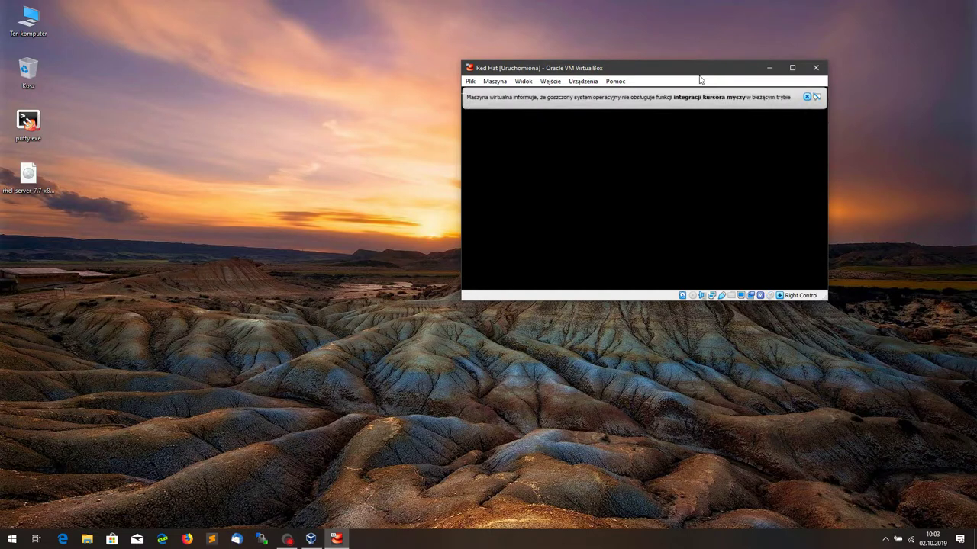
{"action": "left_click", "coordinate": [666, 103]}
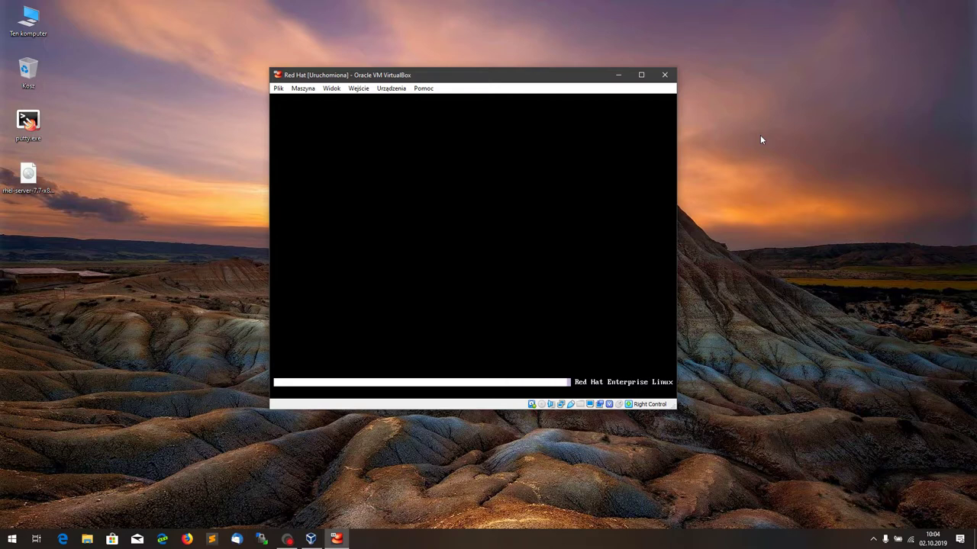
Step: Log in as redhat and switch to a root shell with sudo -i and the password
{"action": "left_click", "coordinate": [524, 205]}
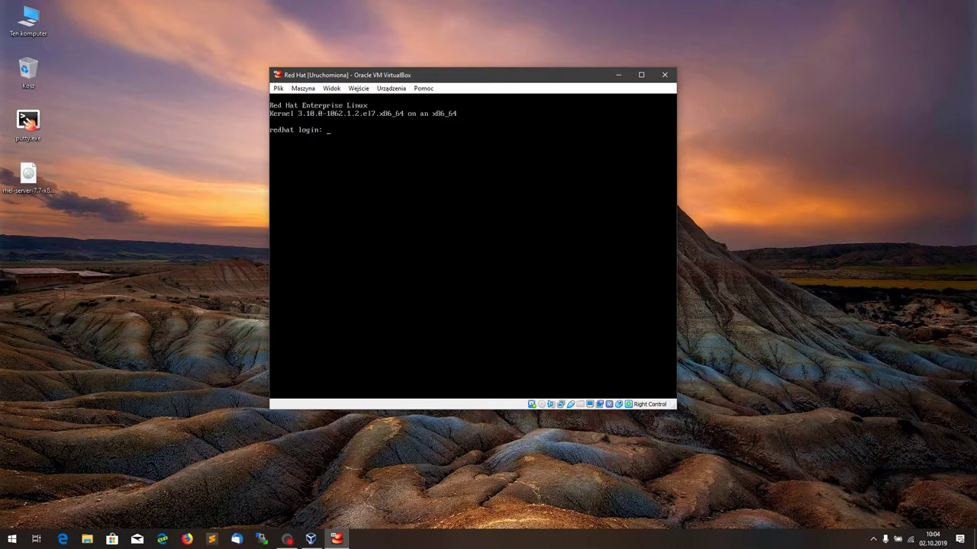
{"action": "type", "text": "redhat"}
{"action": "key", "text": "Return"}
{"action": "key", "text": "Return"}
{"action": "type", "text": "sudo "}
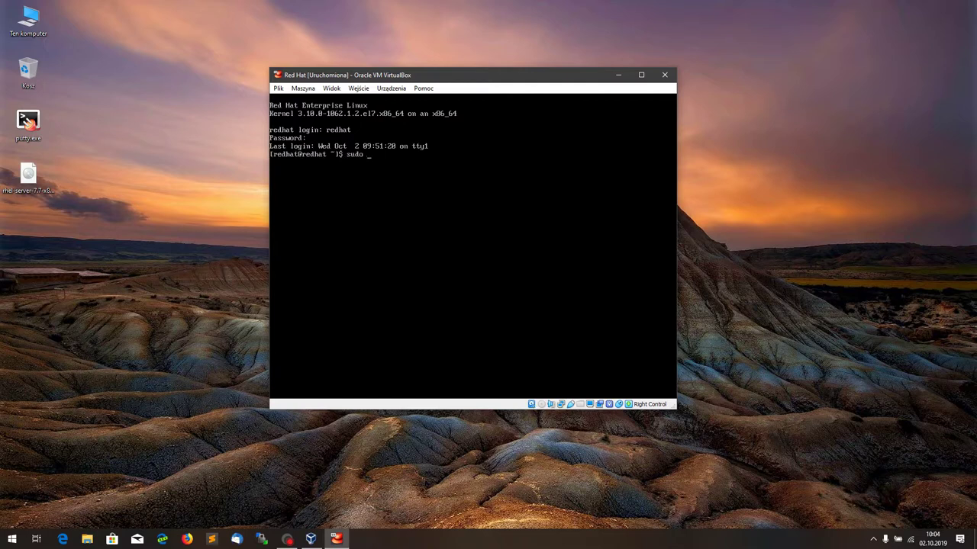
{"action": "type", "text": "-i"}
{"action": "key", "text": "Return"}
{"action": "key", "text": "Return"}
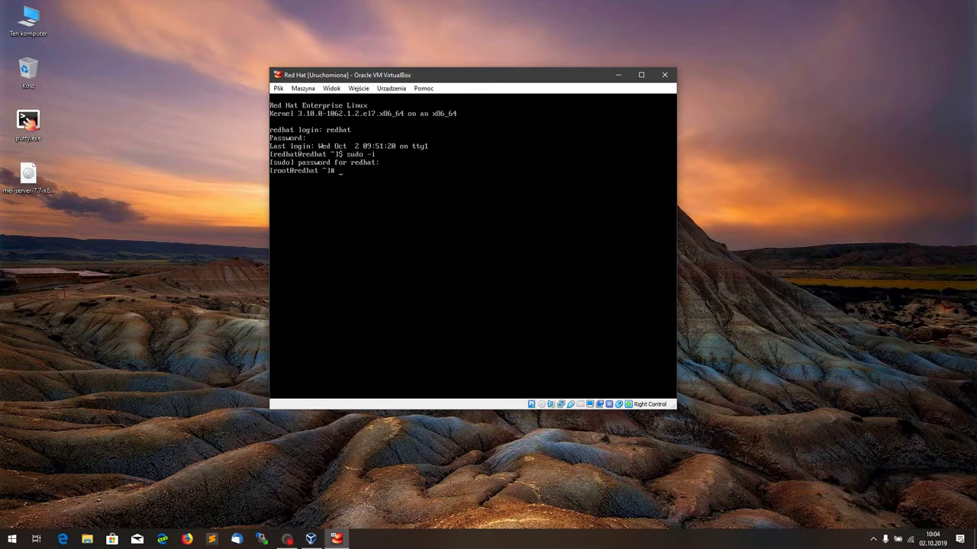
{"action": "type", "text": "nmtui"}
Step: Edit enp0s3 in nmtui, removing the 10.0.2.15/8 address and the 10.0.2.1 DNS server
{"action": "key", "text": "Return"}
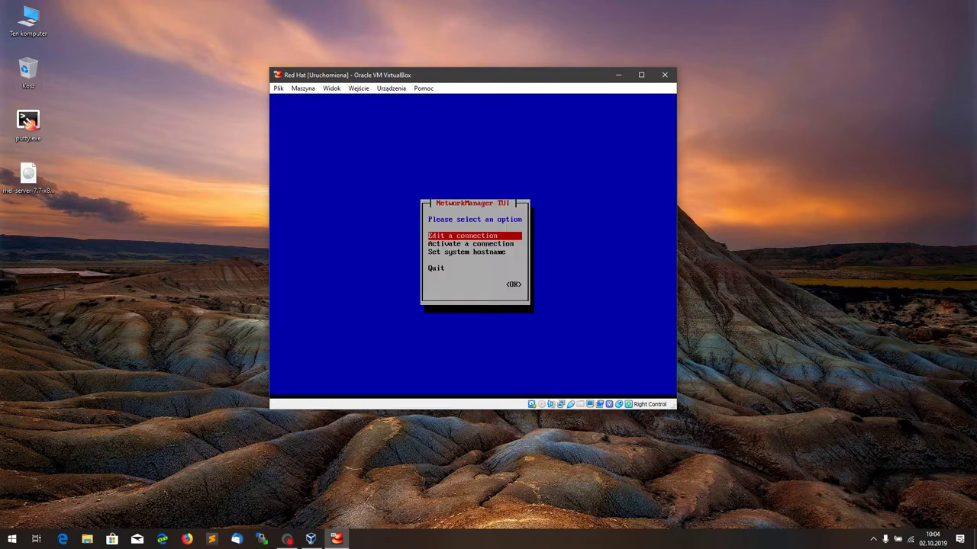
{"action": "key", "text": "Return"}
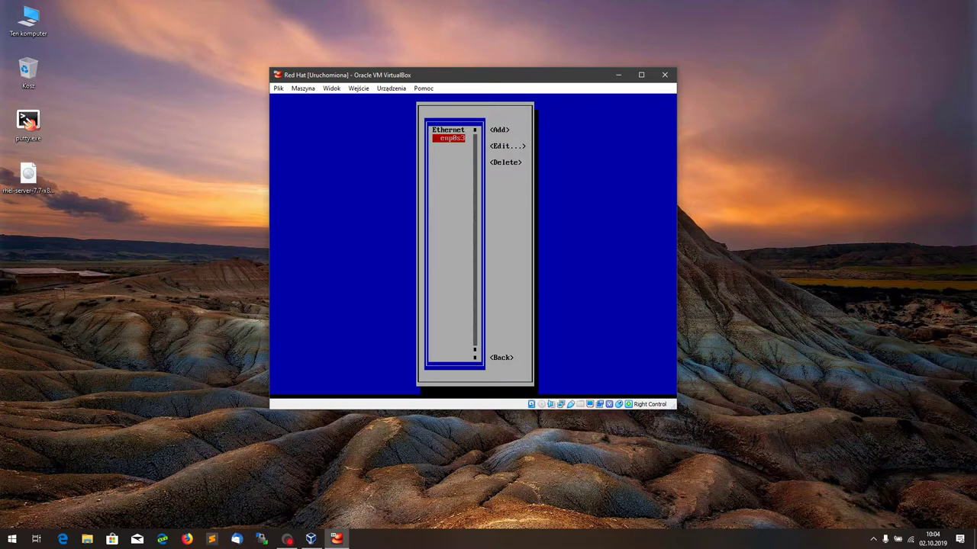
{"action": "key", "text": "Tab"}
{"action": "key", "text": "Tab"}
{"action": "key", "text": "Return"}
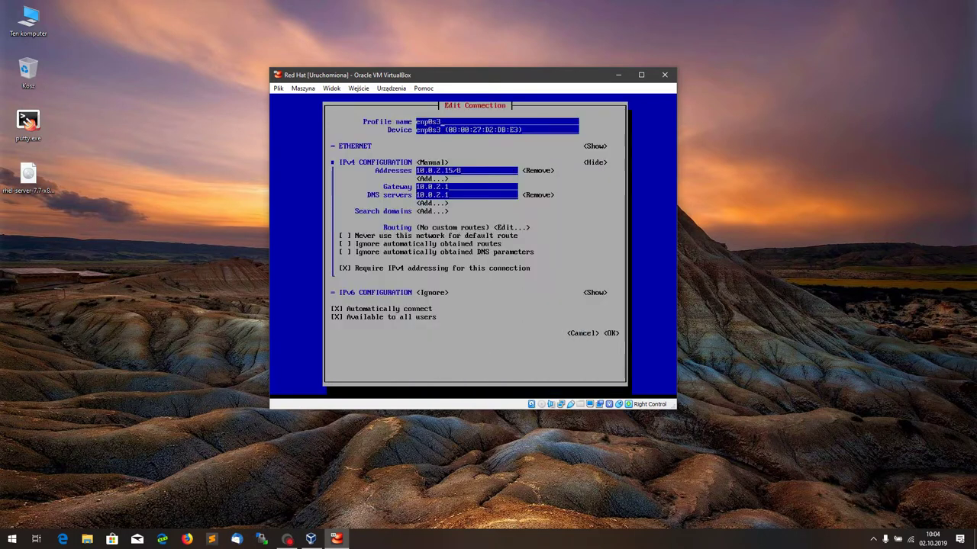
{"action": "key", "text": "Tab"}
{"action": "key", "text": "Tab"}
{"action": "key", "text": "Tab"}
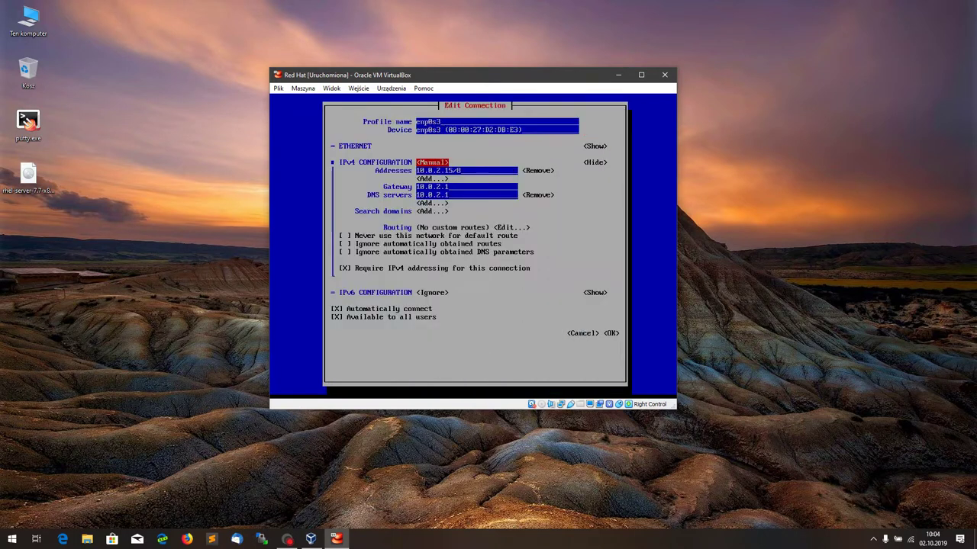
{"action": "key", "text": "Tab"}
{"action": "key", "text": "Tab"}
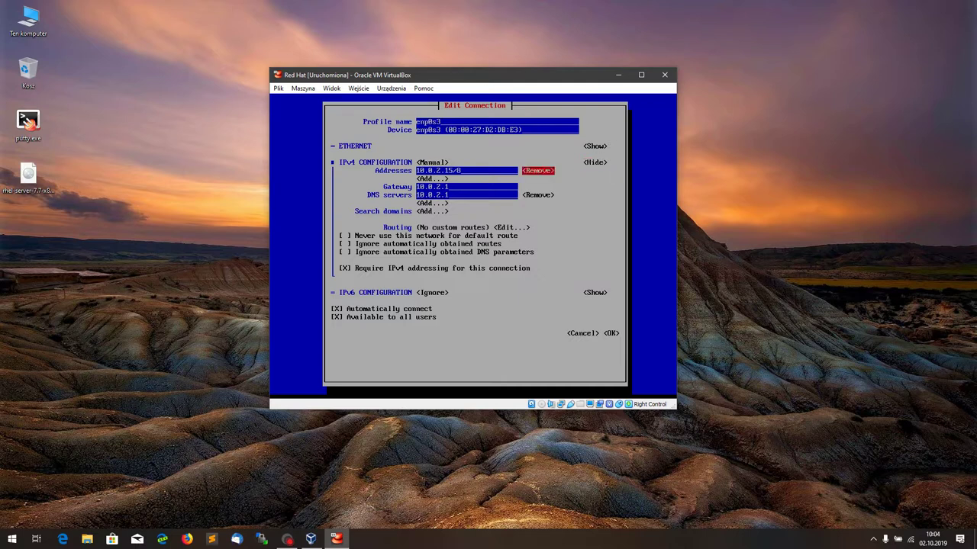
{"action": "key", "text": "Return"}
{"action": "key", "text": "Tab"}
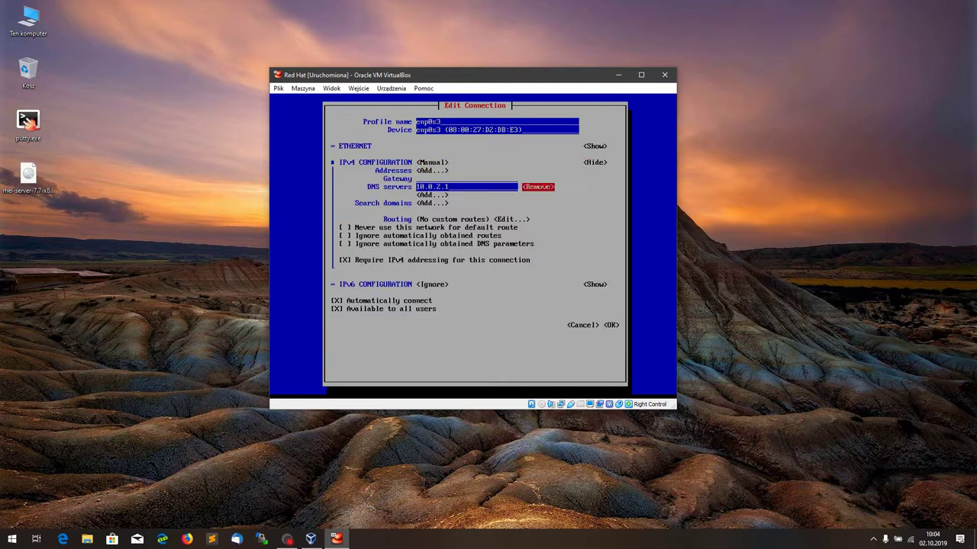
{"action": "key", "text": "Return"}
Step: Set enp0s3's IPv4 configuration to Automatic and save the connection
{"action": "key", "text": "Up"}
{"action": "key", "text": "Up"}
{"action": "key", "text": "Up"}
{"action": "key", "text": "Left"}
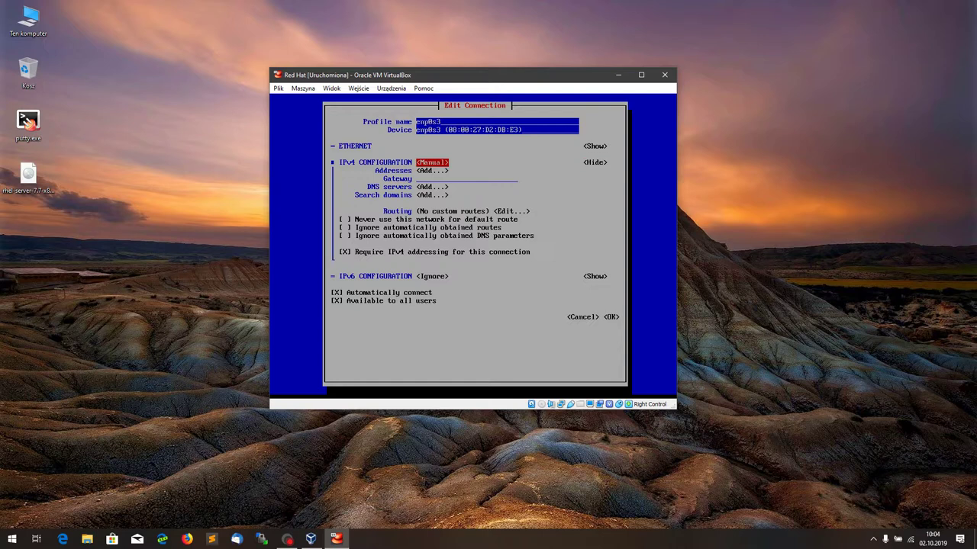
{"action": "key", "text": "Return"}
{"action": "key", "text": "Up"}
{"action": "key", "text": "Up"}
{"action": "key", "text": "Return"}
{"action": "key", "text": "Right"}
{"action": "key", "text": "Down"}
{"action": "key", "text": "Down"}
{"action": "key", "text": "Down"}
{"action": "key", "text": "Down"}
{"action": "key", "text": "Down"}
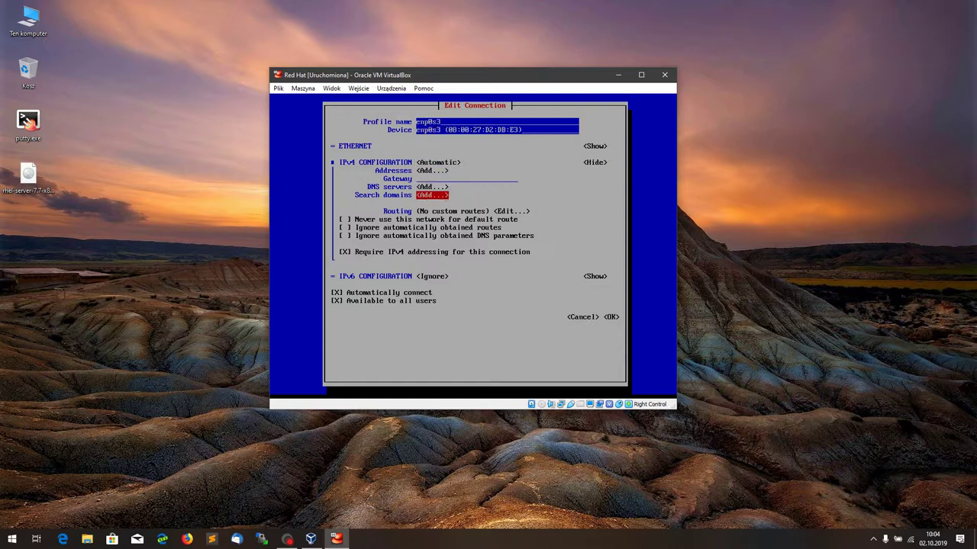
{"action": "key", "text": "Down"}
{"action": "key", "text": "Down"}
{"action": "key", "text": "Down"}
{"action": "key", "text": "Down"}
{"action": "key", "text": "Down"}
{"action": "key", "text": "Right"}
{"action": "key", "text": "Down"}
{"action": "key", "text": "Down"}
{"action": "key", "text": "Down"}
{"action": "key", "text": "Right"}
{"action": "key", "text": "Return"}
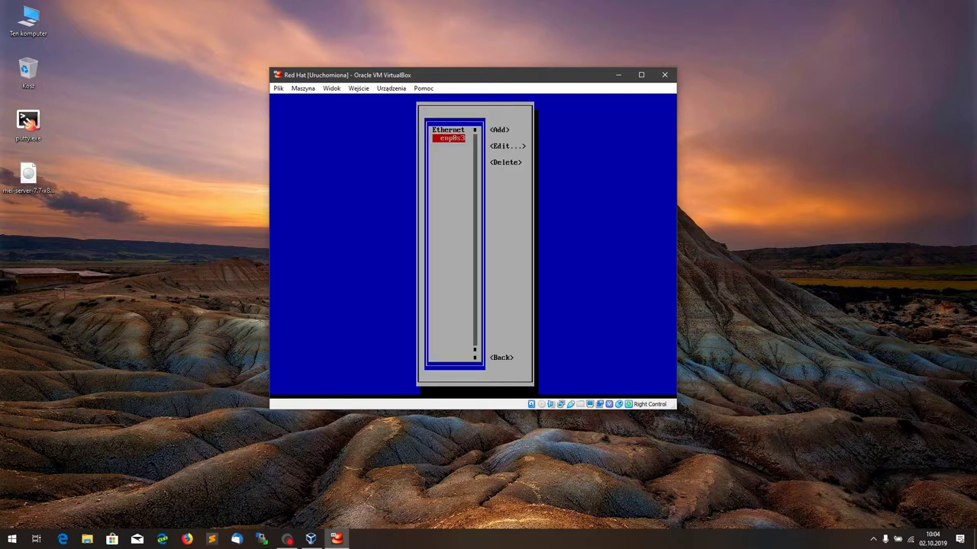
{"action": "key", "text": "Tab"}
Step: Add a Bridge-type connection with default settings, saved as Bridge connection 1 on nm-bridge
{"action": "key", "text": "Return"}
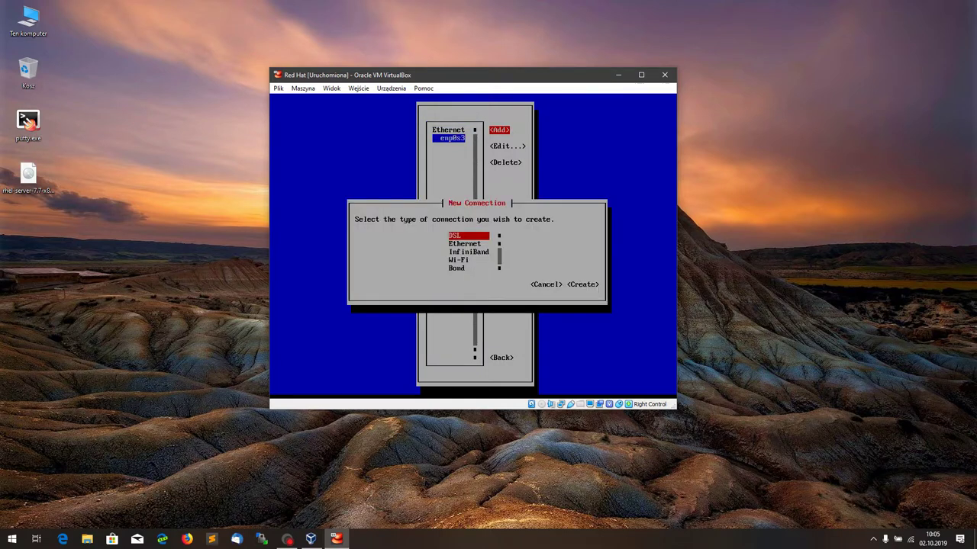
{"action": "key", "text": "Down"}
{"action": "key", "text": "Down"}
{"action": "key", "text": "Down"}
{"action": "key", "text": "Down"}
{"action": "key", "text": "Down"}
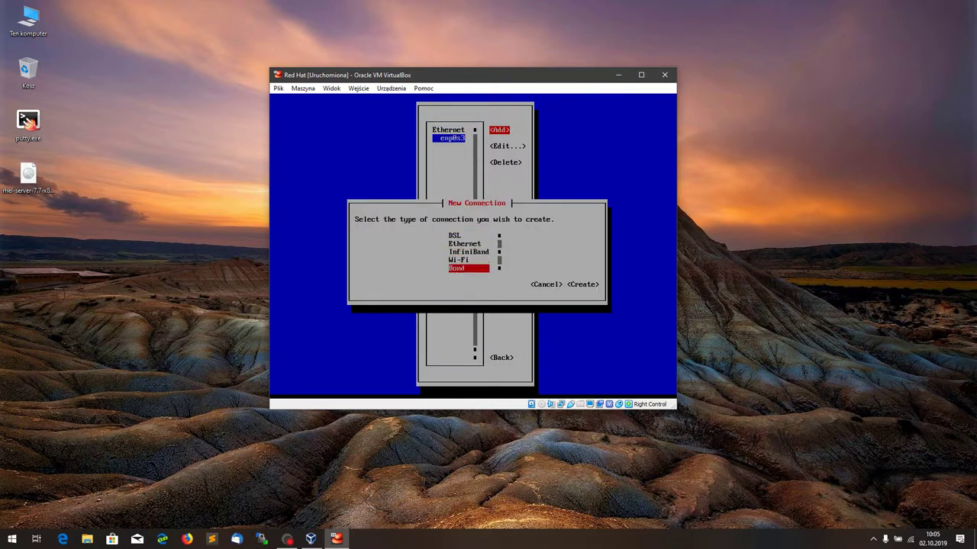
{"action": "key", "text": "Down"}
{"action": "key", "text": "Up"}
{"action": "key", "text": "Return"}
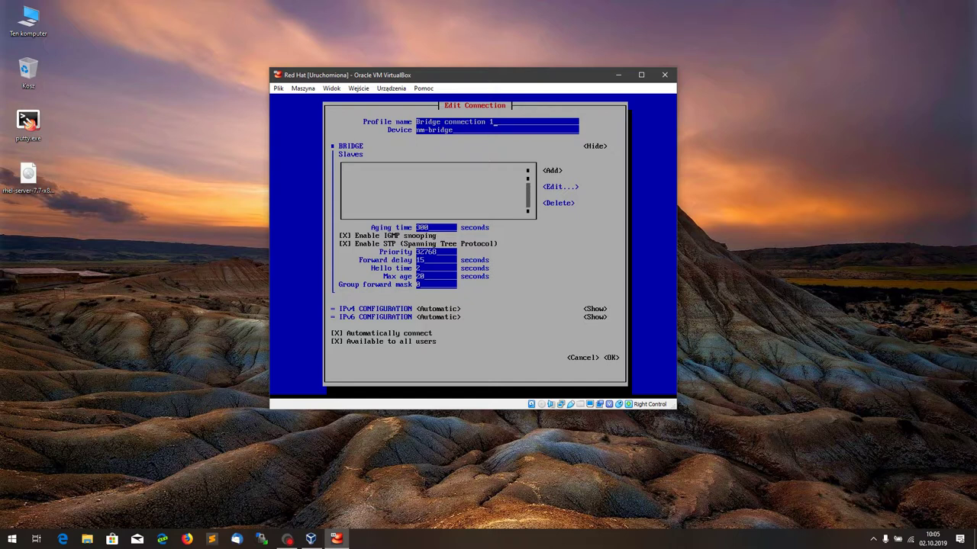
{"action": "key", "text": "Down"}
{"action": "key", "text": "Down"}
{"action": "key", "text": "Down"}
{"action": "key", "text": "Down"}
{"action": "key", "text": "Down"}
{"action": "key", "text": "Tab"}
{"action": "key", "text": "Return"}
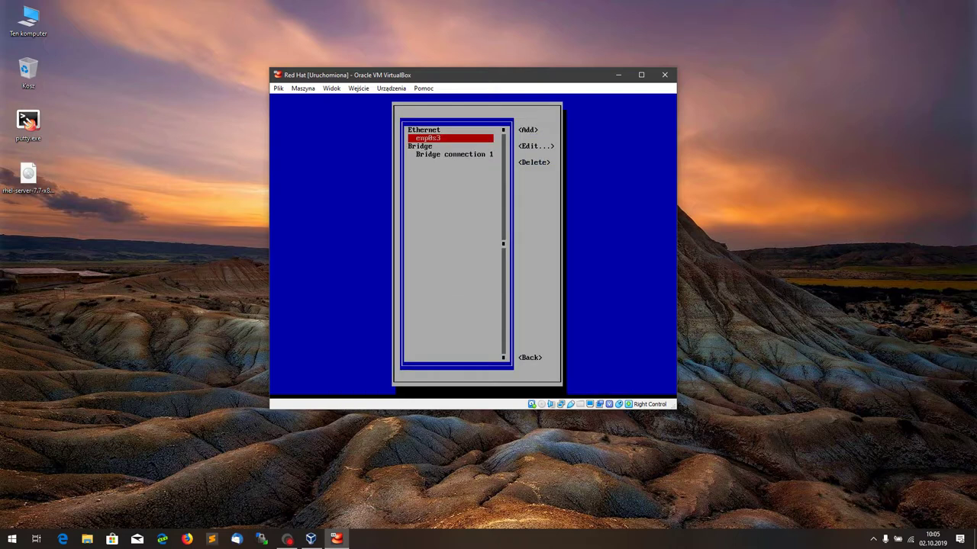
{"action": "key", "text": "Down"}
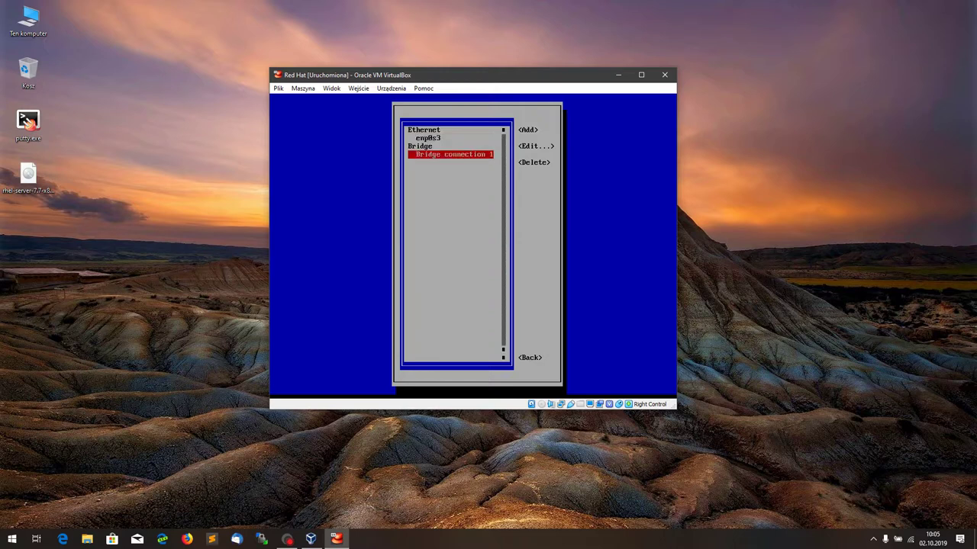
{"action": "key", "text": "Tab"}
{"action": "key", "text": "Tab"}
{"action": "key", "text": "Tab"}
{"action": "key", "text": "Tab"}
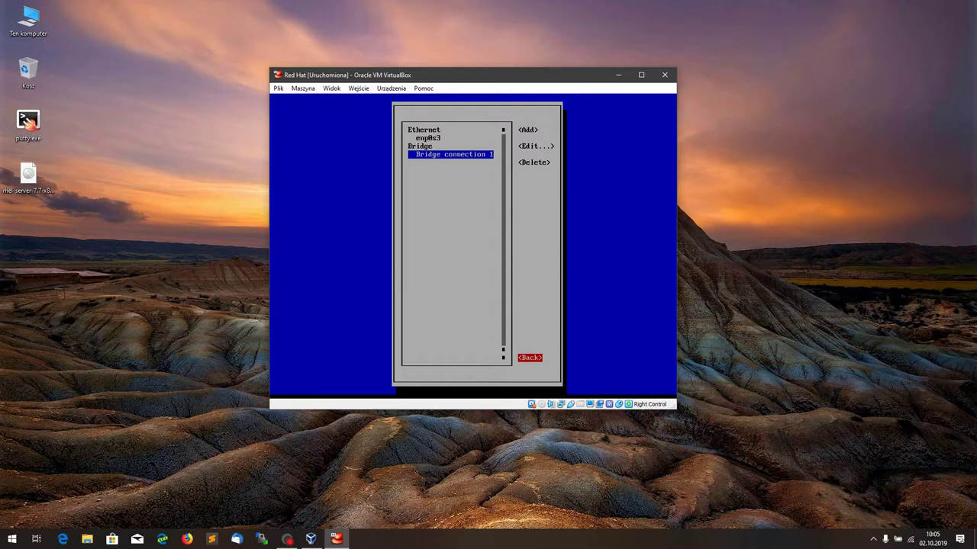
Step: Add a new Ethernet connection with defaults, saved as Ethernet connection 1
{"action": "key", "text": "Up"}
{"action": "key", "text": "Up"}
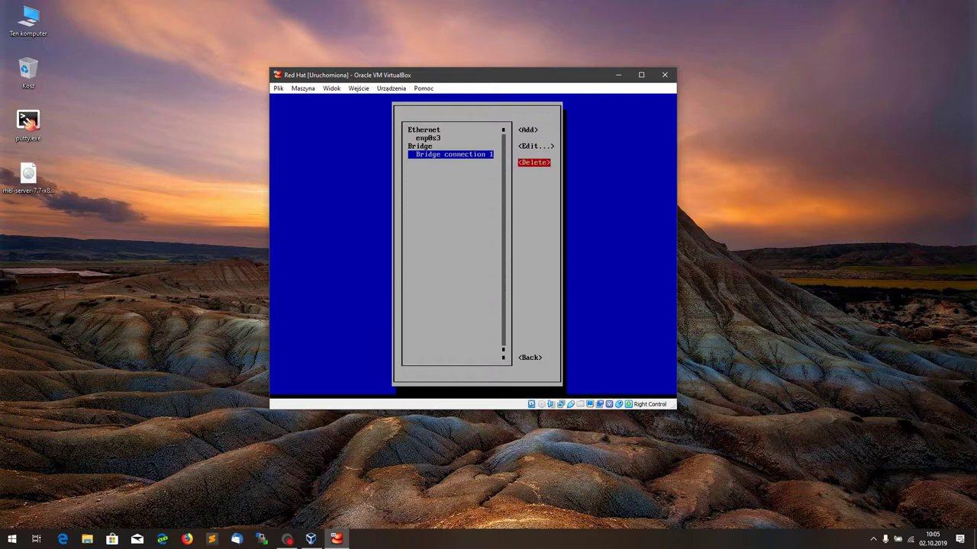
{"action": "key", "text": "Up"}
{"action": "key", "text": "Return"}
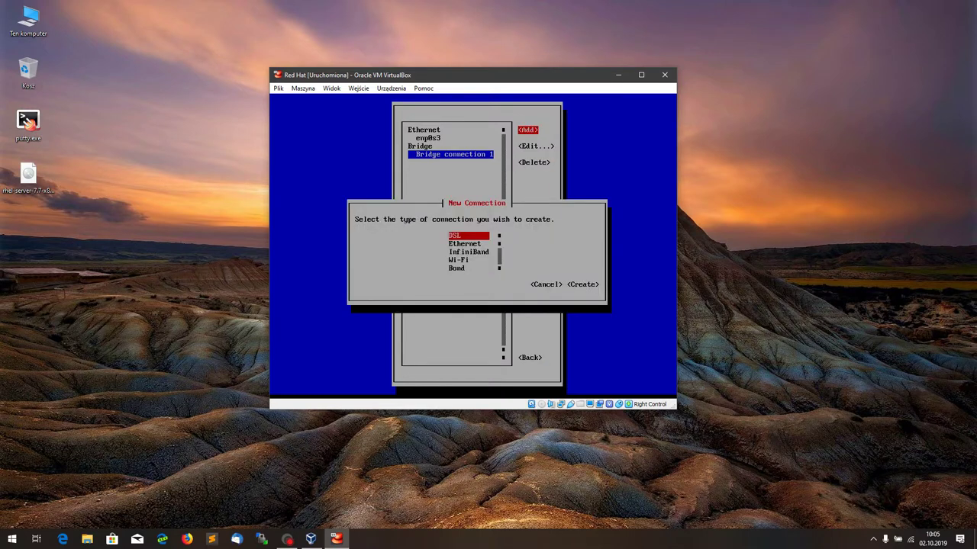
{"action": "key", "text": "Return"}
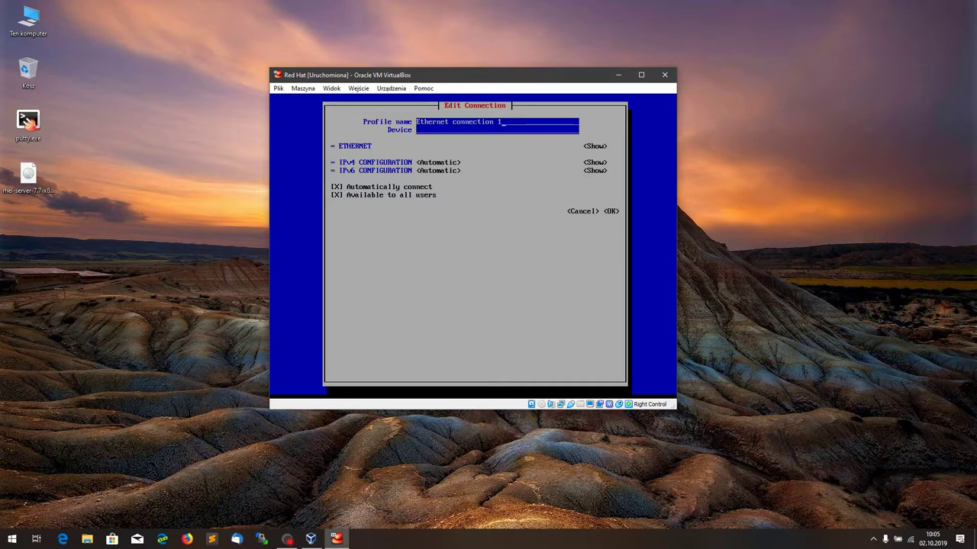
{"action": "key", "text": "Tab"}
{"action": "key", "text": "Tab"}
{"action": "key", "text": "Tab"}
{"action": "key", "text": "Tab"}
{"action": "key", "text": "Tab"}
{"action": "key", "text": "Tab"}
{"action": "key", "text": "Tab"}
{"action": "key", "text": "Tab"}
{"action": "key", "text": "Tab"}
{"action": "key", "text": "Tab"}
{"action": "key", "text": "Return"}
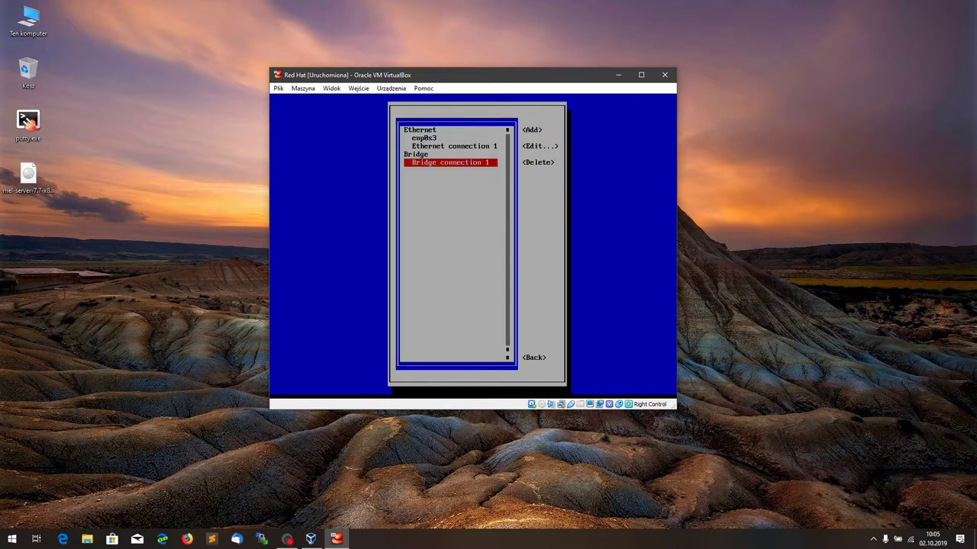
Step: Delete Bridge connection 1 from the connection list
{"action": "key", "text": "Up"}
{"action": "key", "text": "Down"}
{"action": "key", "text": "Tab"}
{"action": "key", "text": "Tab"}
{"action": "key", "text": "Tab"}
{"action": "key", "text": "Return"}
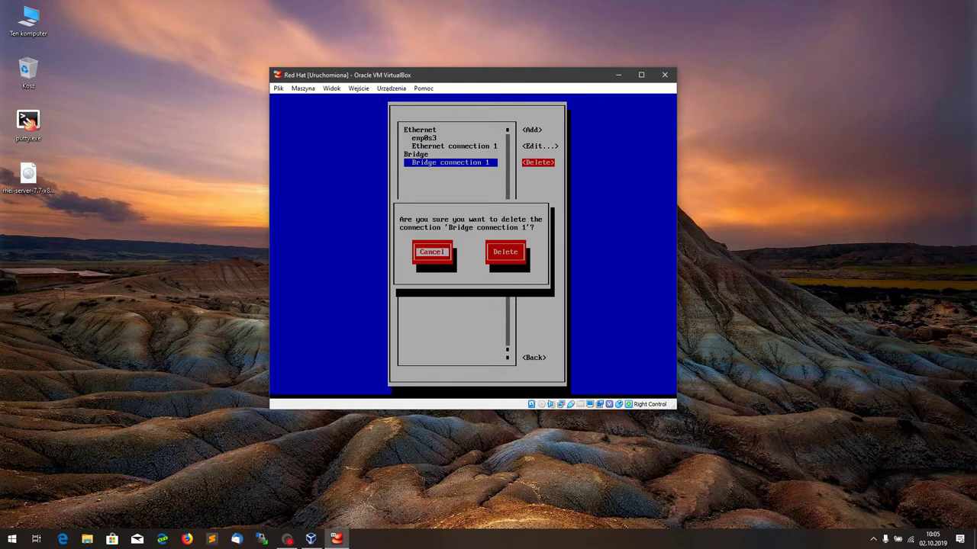
{"action": "key", "text": "Tab"}
{"action": "key", "text": "Return"}
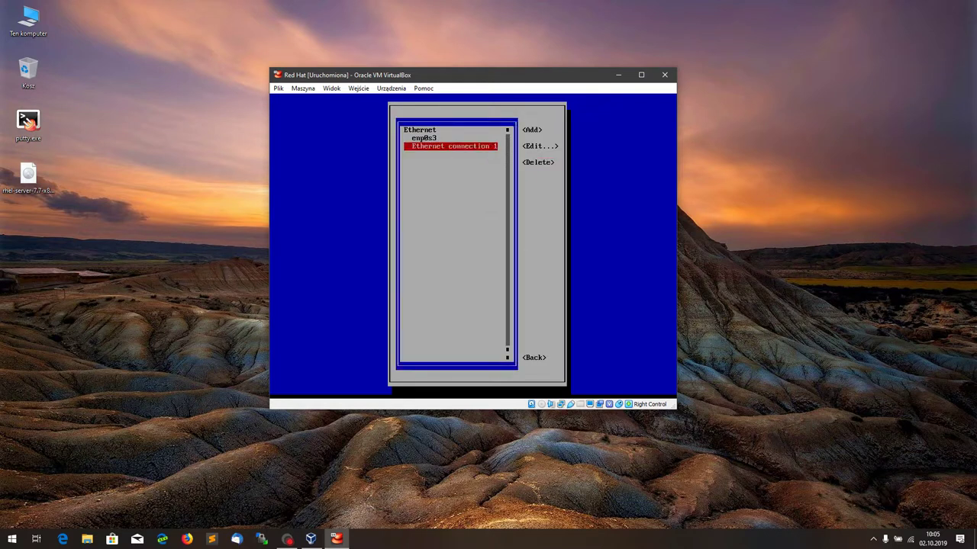
Step: Rename Ethernet connection 1's profile to enp0s1 and save it
{"action": "key", "text": "Tab"}
{"action": "key", "text": "Tab"}
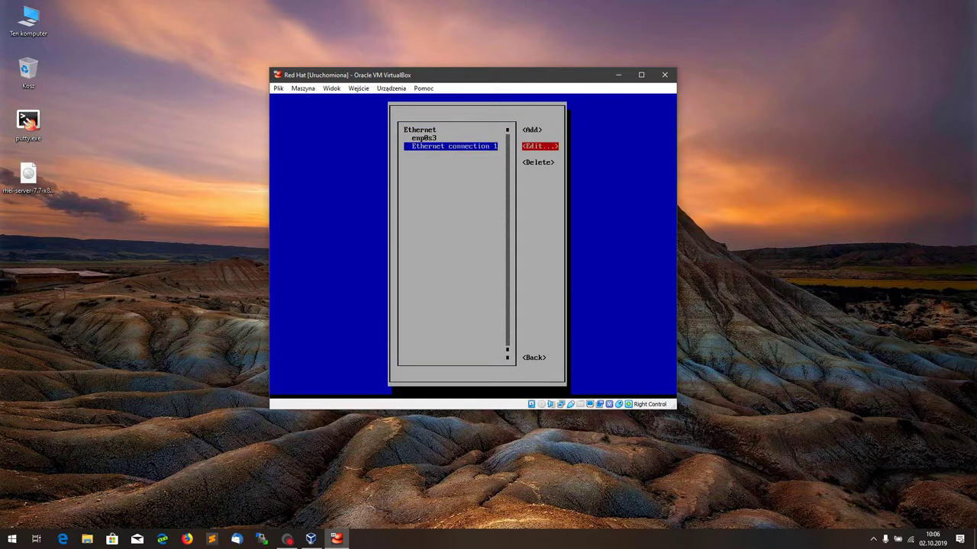
{"action": "key", "text": "Return"}
{"action": "key", "text": "BackSpace"}
{"action": "key", "text": "BackSpace"}
{"action": "key", "text": "BackSpace"}
{"action": "key", "text": "BackSpace"}
{"action": "key", "text": "BackSpace"}
{"action": "key", "text": "BackSpace"}
{"action": "key", "text": "BackSpace"}
{"action": "key", "text": "BackSpace"}
{"action": "key", "text": "BackSpace"}
{"action": "key", "text": "BackSpace"}
{"action": "key", "text": "BackSpace"}
{"action": "key", "text": "BackSpace"}
{"action": "key", "text": "BackSpace"}
{"action": "key", "text": "BackSpace"}
{"action": "key", "text": "BackSpace"}
{"action": "key", "text": "BackSpace"}
{"action": "key", "text": "BackSpace"}
{"action": "key", "text": "BackSpace"}
{"action": "key", "text": "BackSpace"}
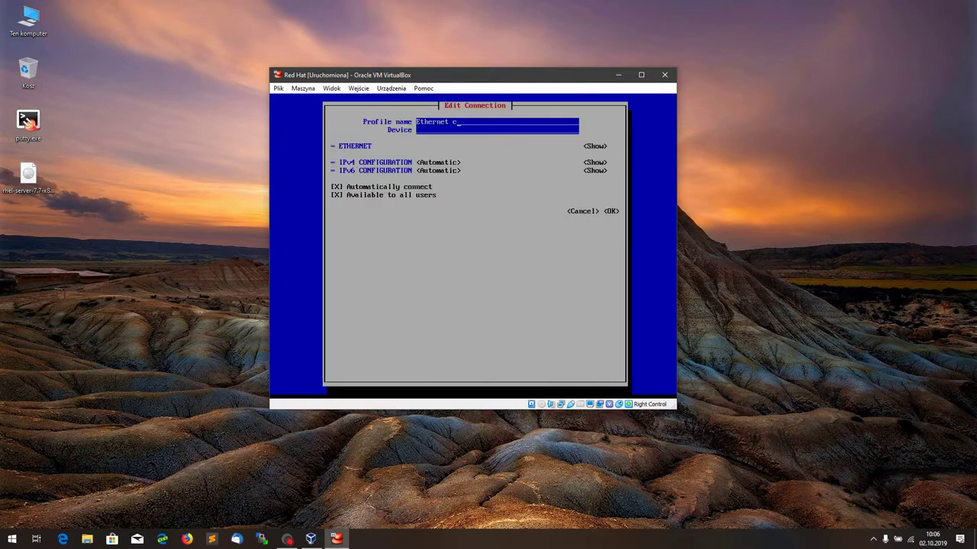
{"action": "type", "text": "enp0s"}
{"action": "key", "text": "Tab"}
{"action": "key", "text": "Tab"}
{"action": "key", "text": "Tab"}
{"action": "key", "text": "Tab"}
{"action": "key", "text": "Tab"}
{"action": "key", "text": "Tab"}
{"action": "key", "text": "Tab"}
{"action": "key", "text": "Tab"}
{"action": "key", "text": "Tab"}
{"action": "key", "text": "Tab"}
{"action": "key", "text": "Return"}
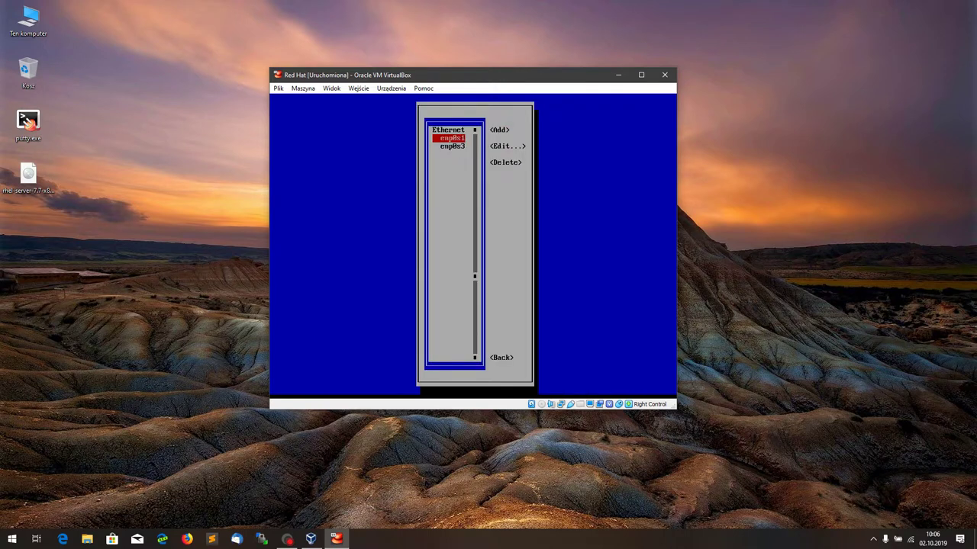
{"action": "key", "text": "Tab"}
{"action": "key", "text": "Tab"}
{"action": "key", "text": "Tab"}
{"action": "key", "text": "Tab"}
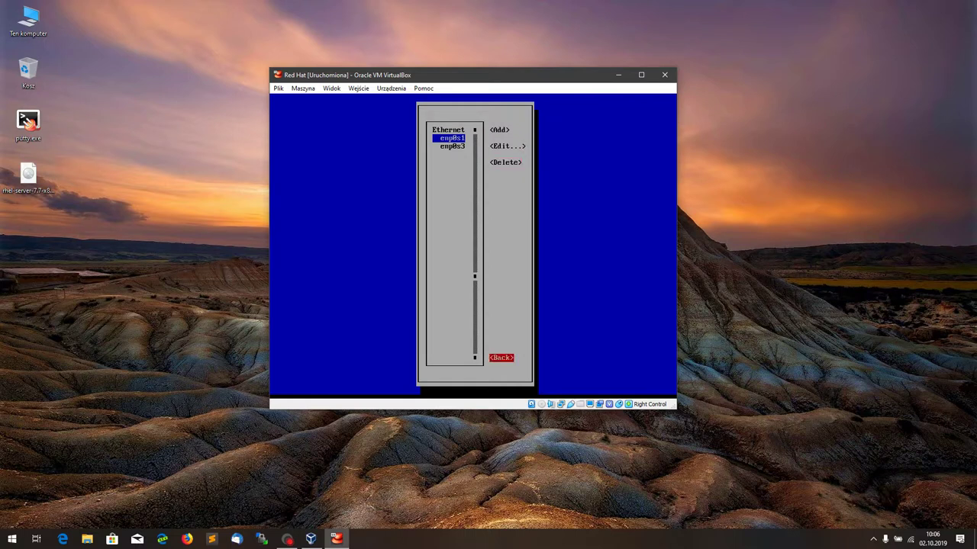
Step: Open nmtui's Activate a connection screen and deactivate enp0s3
{"action": "key", "text": "Return"}
{"action": "key", "text": "Down"}
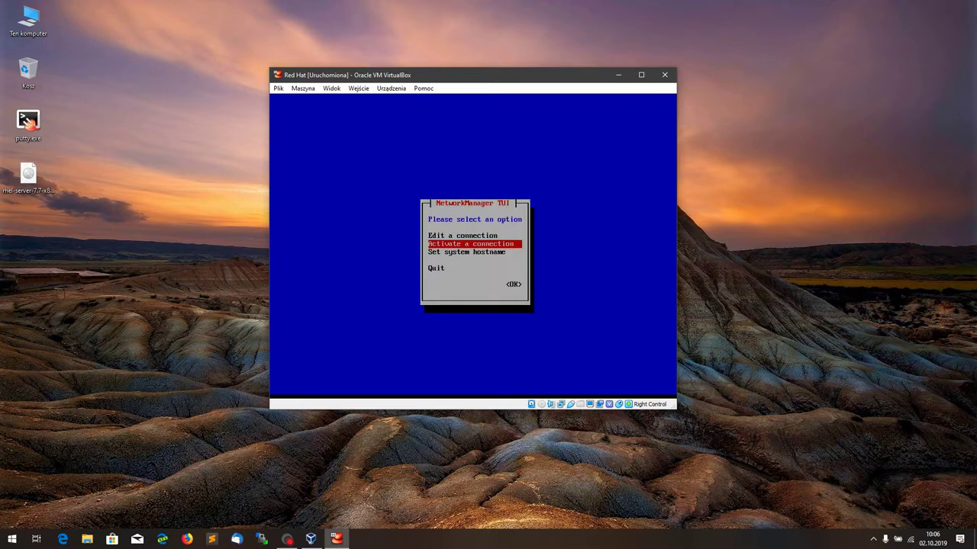
{"action": "key", "text": "Return"}
{"action": "key", "text": "Down"}
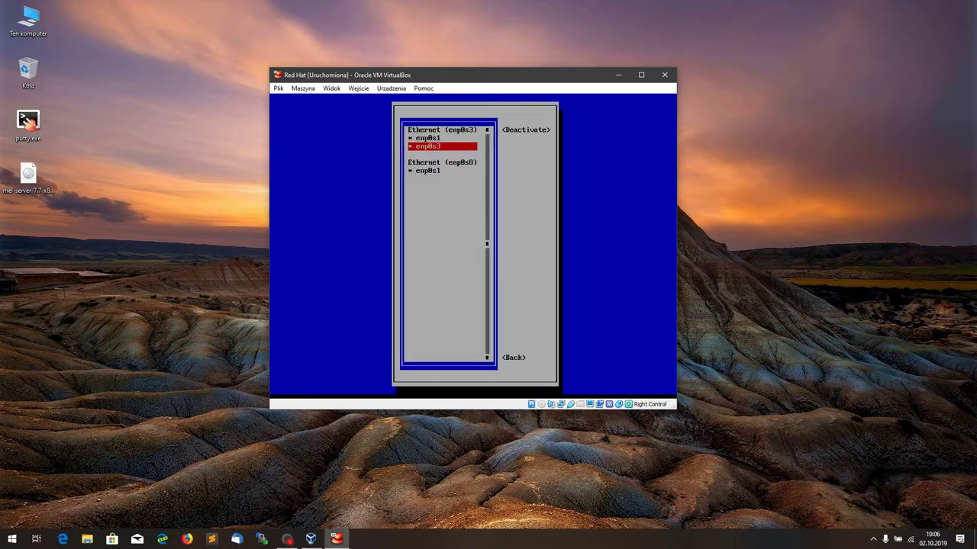
{"action": "key", "text": "Down"}
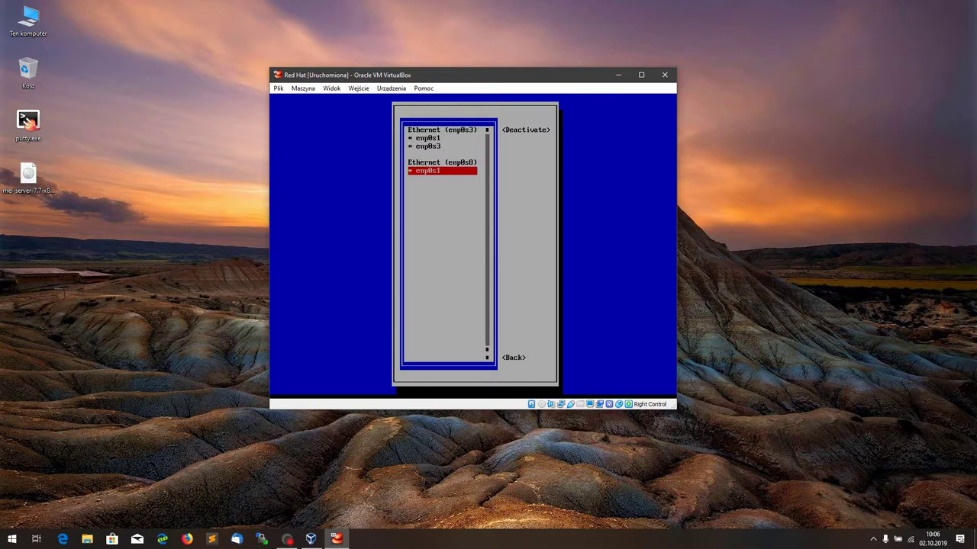
{"action": "key", "text": "Up"}
{"action": "key", "text": "Up"}
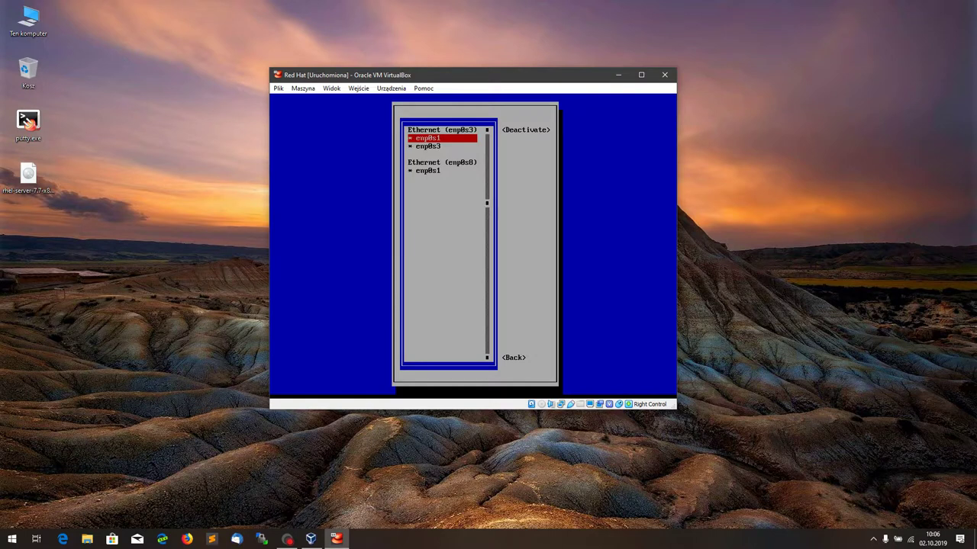
{"action": "key", "text": "Tab"}
{"action": "key", "text": "Tab"}
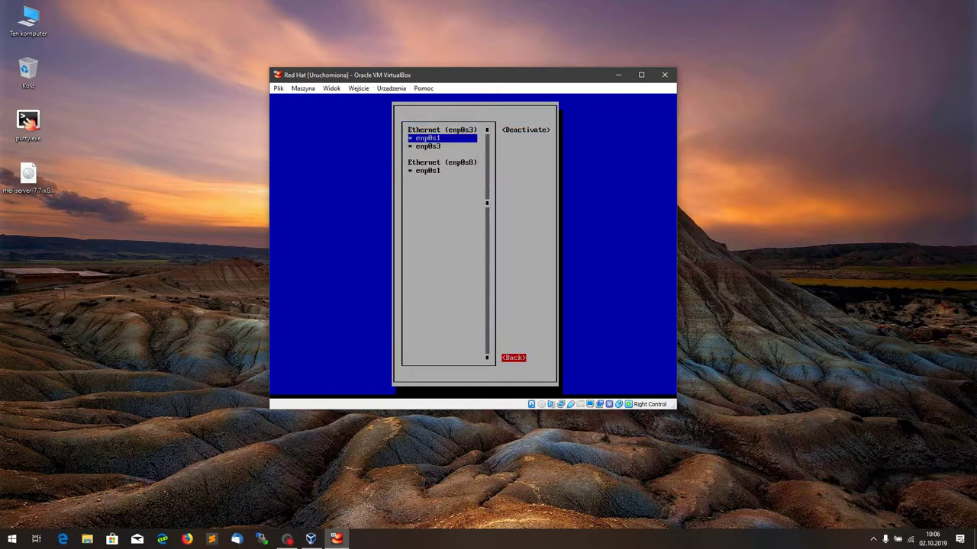
{"action": "key", "text": "Tab"}
{"action": "key", "text": "Down"}
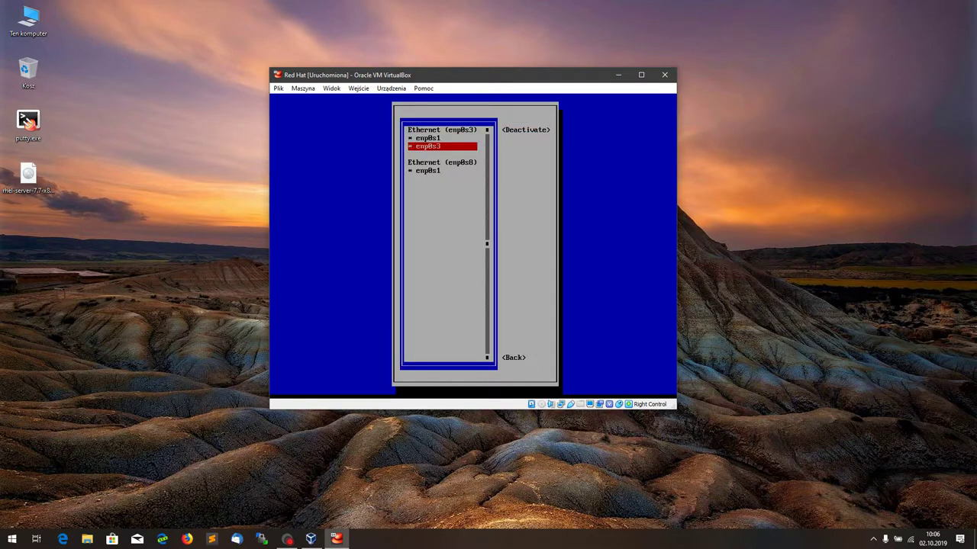
{"action": "key", "text": "Tab"}
{"action": "key", "text": "Return"}
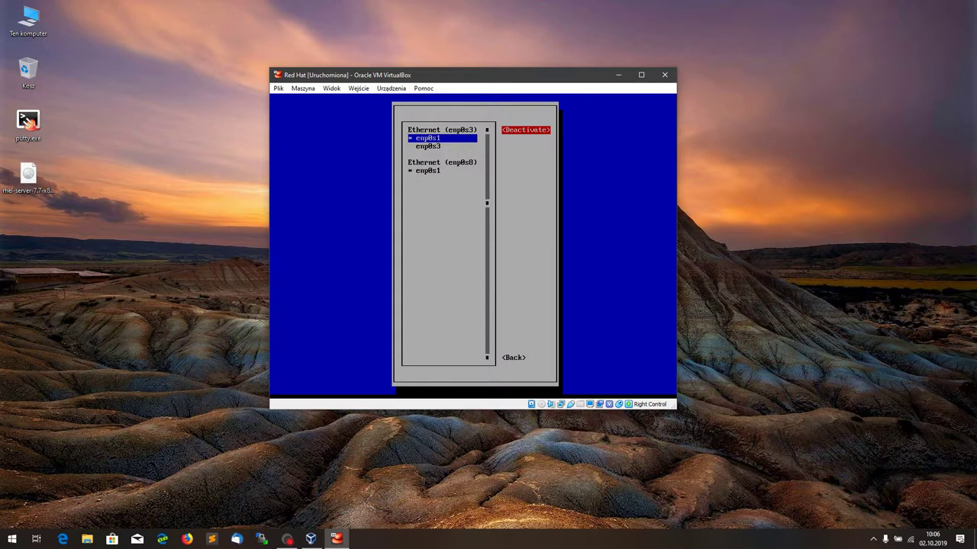
Step: Deactivate the enp0s1 connection
{"action": "key", "text": "Tab"}
{"action": "key", "text": "shift+Tab"}
{"action": "key", "text": "Tab"}
{"action": "key", "text": "shift+Tab"}
{"action": "key", "text": "Return"}
Step: Activate the enp0s3 connection again
{"action": "key", "text": "Tab"}
{"action": "key", "text": "shift+Tab"}
{"action": "key", "text": "Tab"}
{"action": "key", "text": "shift+Tab"}
{"action": "key", "text": "shift+Tab"}
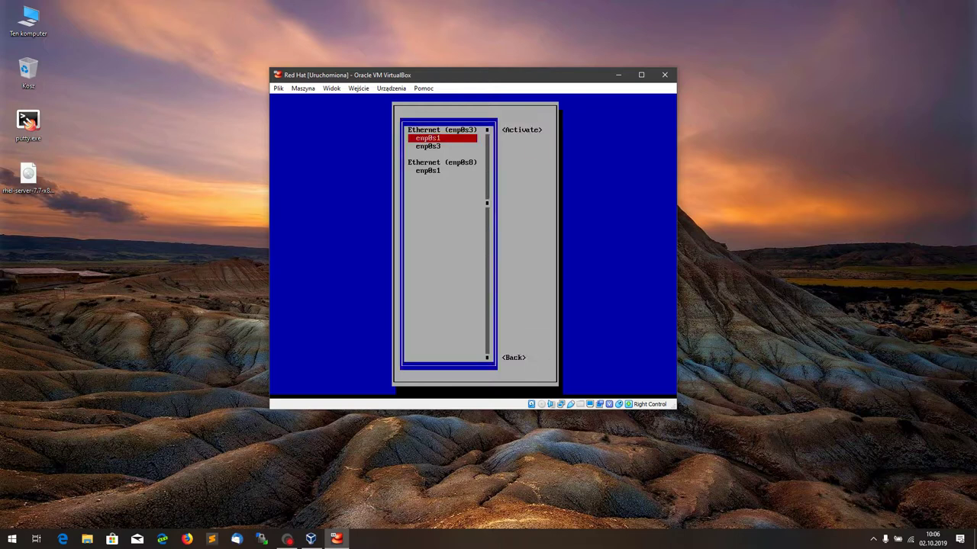
{"action": "key", "text": "Down"}
{"action": "key", "text": "Tab"}
{"action": "key", "text": "Return"}
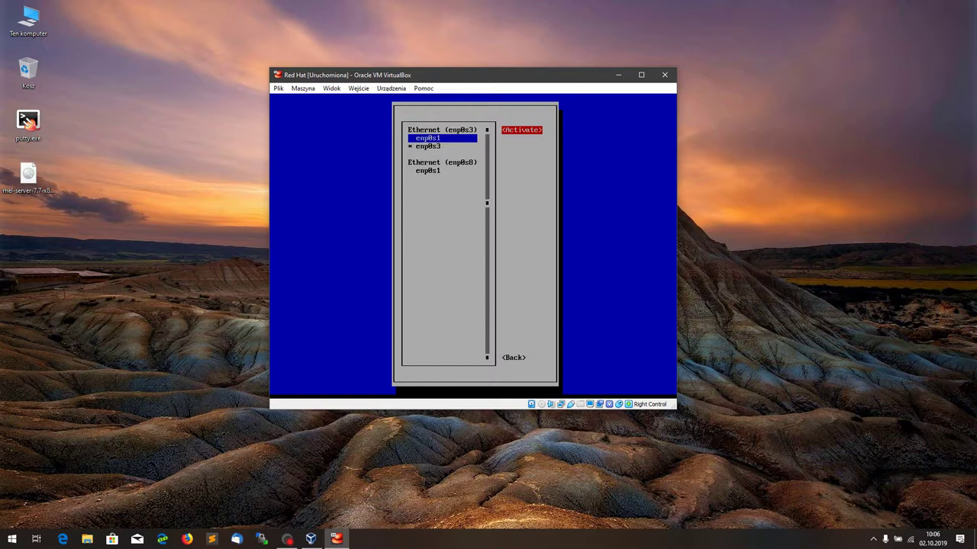
Step: Activate the enp0s1 connection again
{"action": "key", "text": "Tab"}
{"action": "key", "text": "shift+Tab"}
{"action": "key", "text": "shift+Tab"}
{"action": "key", "text": "Down"}
{"action": "key", "text": "Down"}
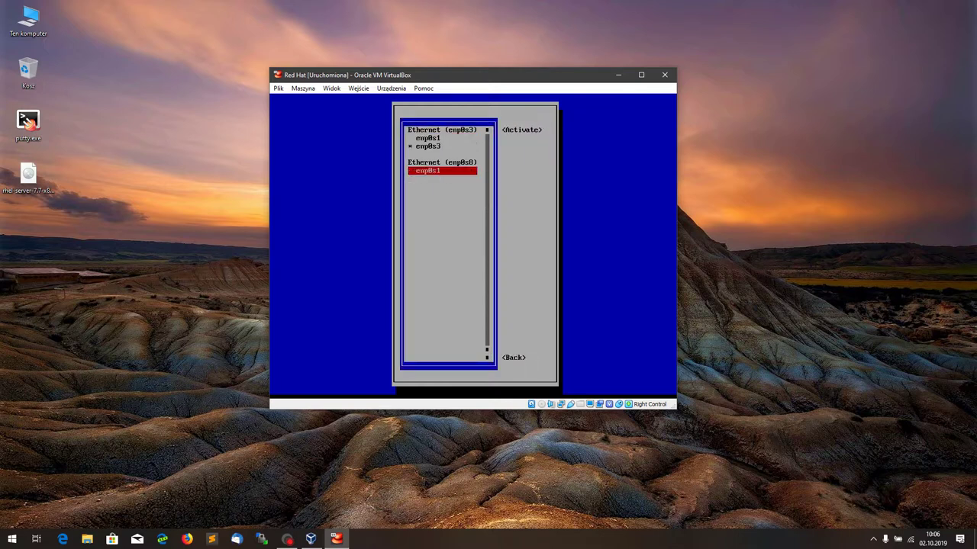
{"action": "key", "text": "Tab"}
{"action": "key", "text": "Return"}
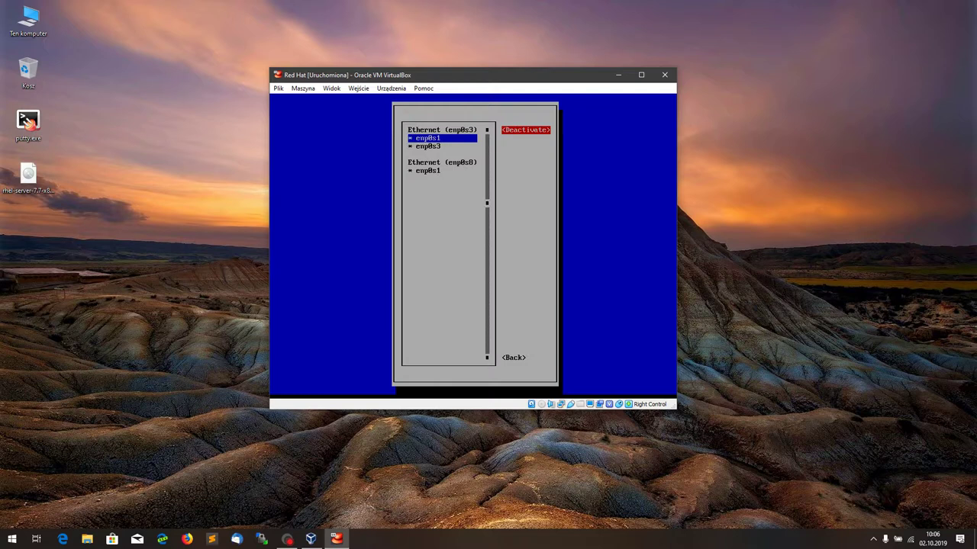
Step: Go back to the nmtui main menu with Quit highlighted
{"action": "key", "text": "Tab"}
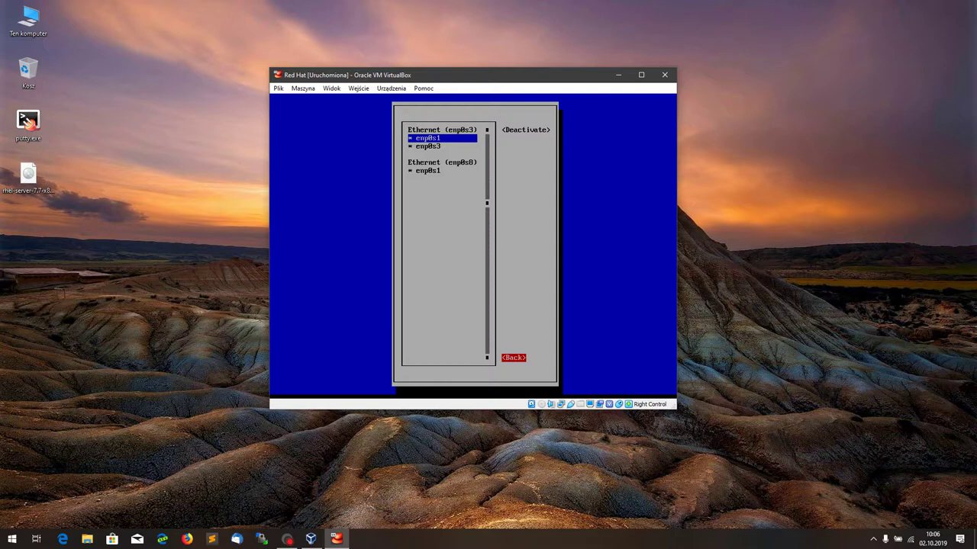
{"action": "key", "text": "Return"}
{"action": "key", "text": "Down"}
{"action": "key", "text": "Down"}
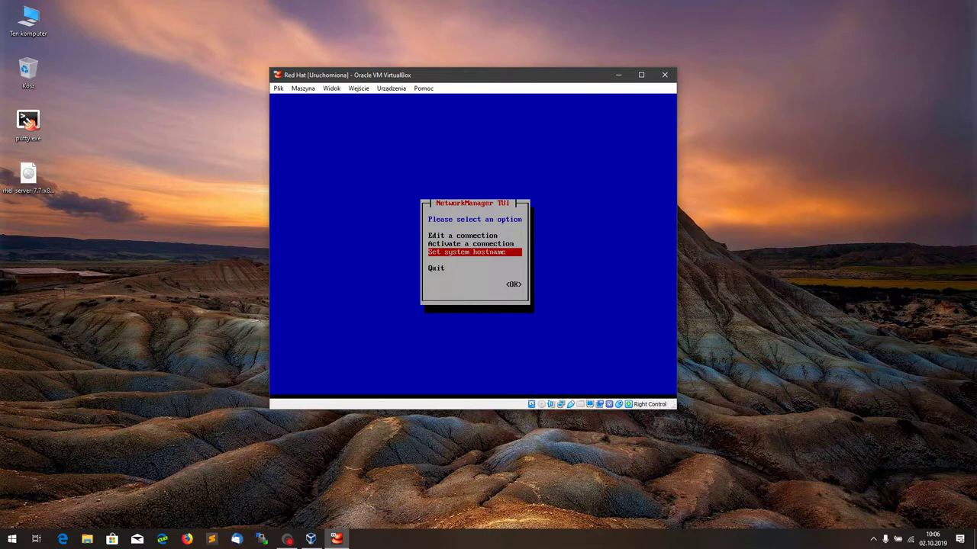
{"action": "key", "text": "Tab"}
Step: Exit nmtui and run ip a, showing enp0s8 at 150.10.0.2
{"action": "key", "text": "Return"}
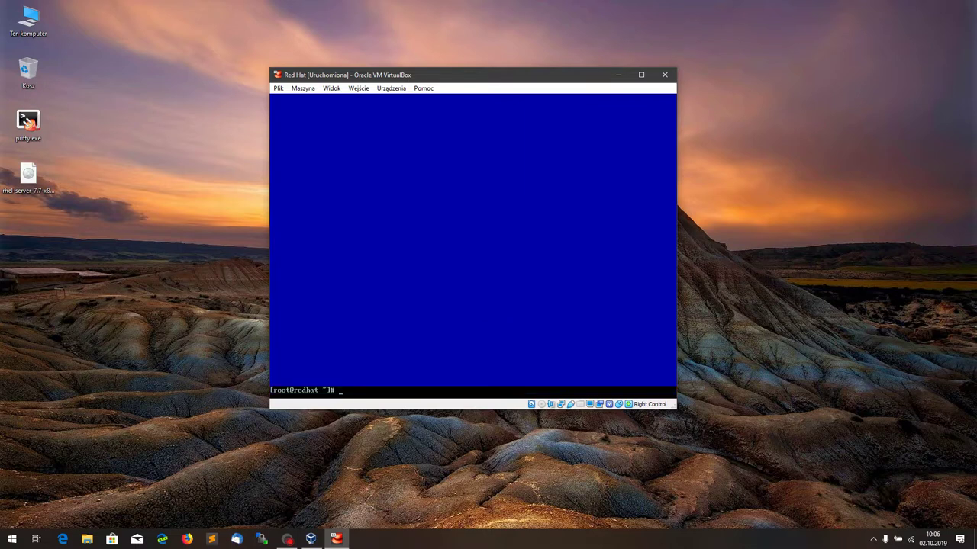
{"action": "type", "text": "ip a"}
{"action": "key", "text": "Return"}
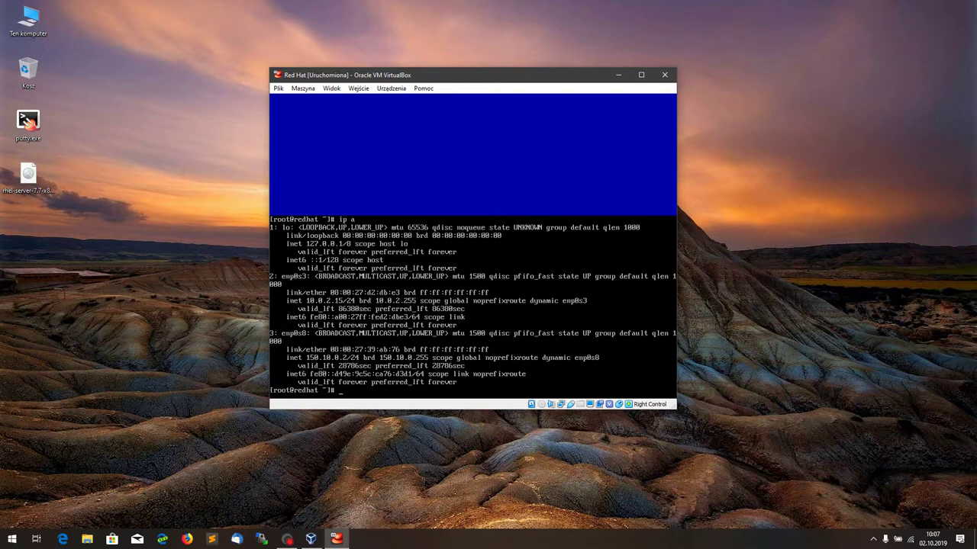
Step: Launch PuTTY, connect to 150.10.0.2 and accept the server's host key
{"action": "double_click", "coordinate": [28, 123]}
{"action": "type", "text": "150.10"}
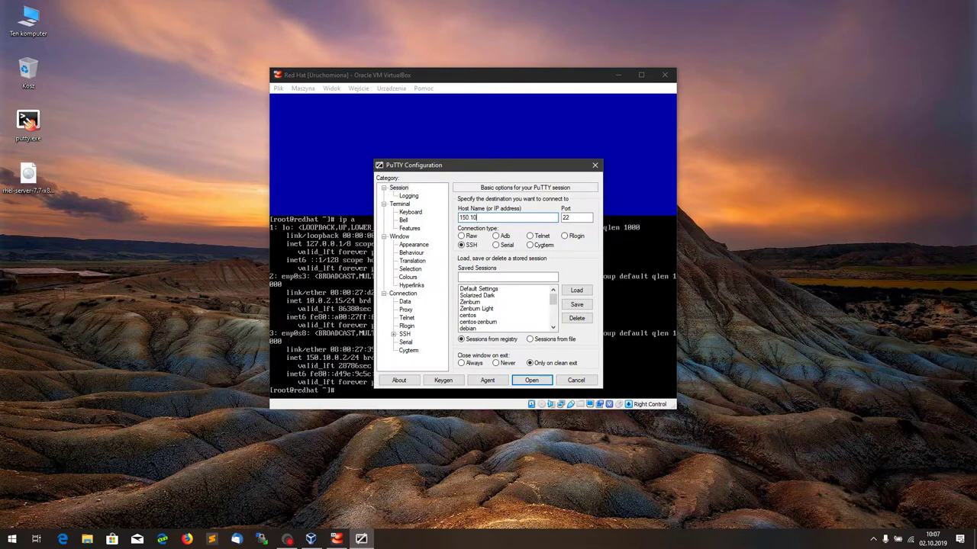
{"action": "type", "text": ".0.2"}
{"action": "key", "text": "Return"}
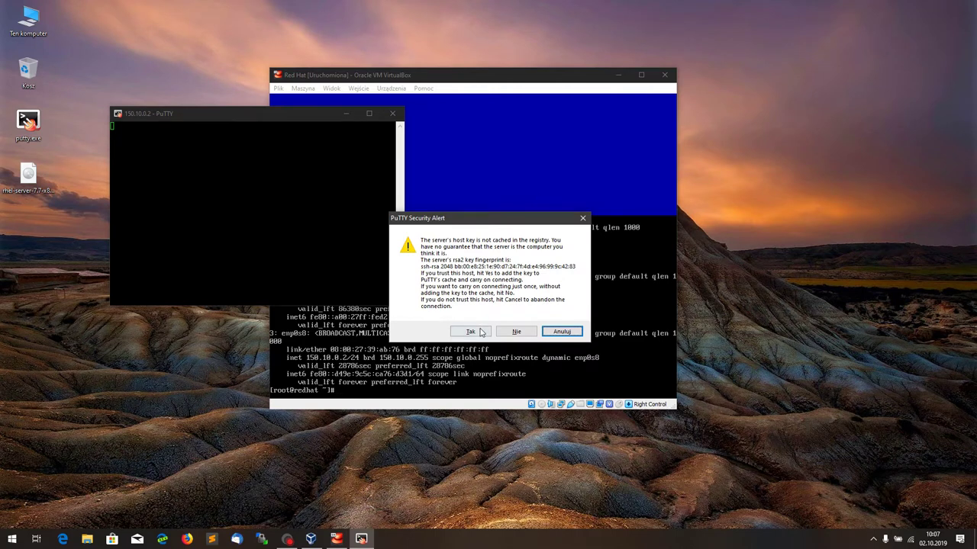
{"action": "left_click", "coordinate": [481, 332]}
Step: Enter the login user name and password; access is denied, so close the session
{"action": "left_click_drag", "start_coordinate": [519, 76], "coordinate": [779, 73]}
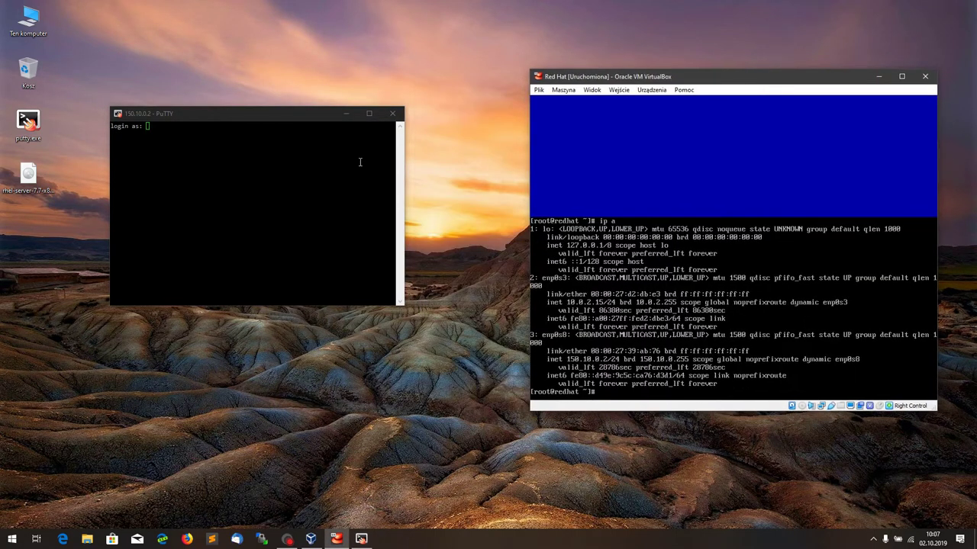
{"action": "left_click", "coordinate": [293, 171]}
{"action": "type", "text": "adrian"}
{"action": "key", "text": "Return"}
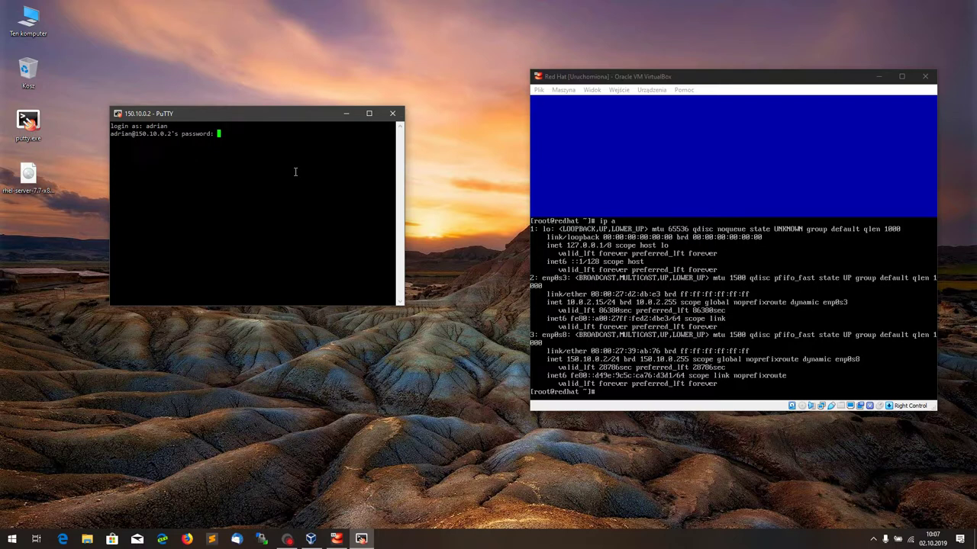
{"action": "key", "text": "Return"}
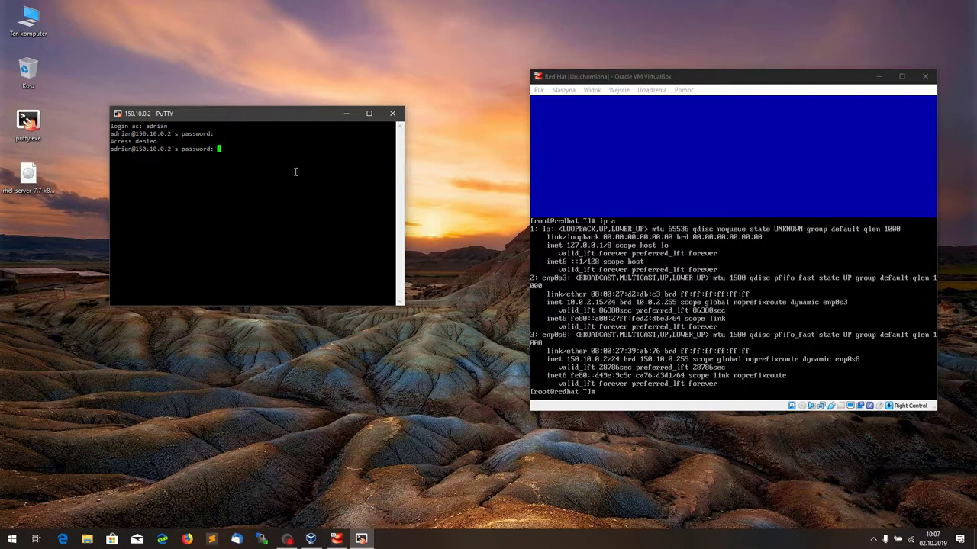
{"action": "left_click", "coordinate": [392, 113]}
Step: Confirm closing the session, relaunch PuTTY and connect to 150.10.0.2 again
{"action": "left_click", "coordinate": [496, 304]}
{"action": "double_click", "coordinate": [29, 123]}
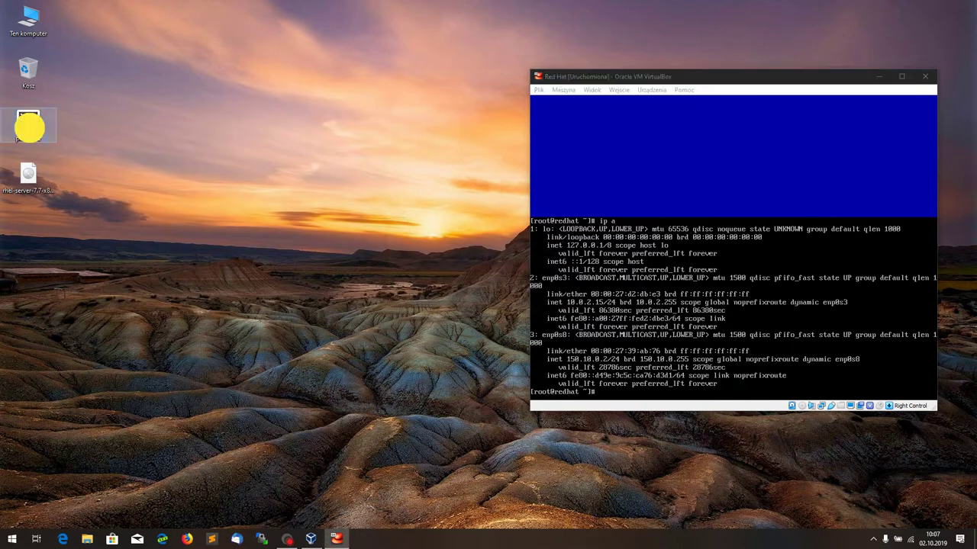
{"action": "scroll", "coordinate": [496, 296], "scroll_direction": "down", "scroll_amount": 1}
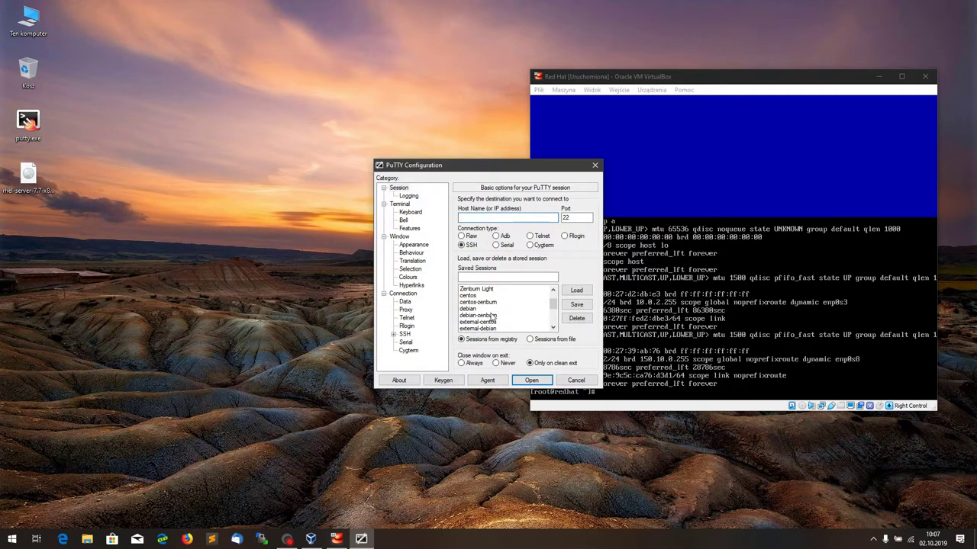
{"action": "type", "text": "150.10.0.2"}
{"action": "key", "text": "Return"}
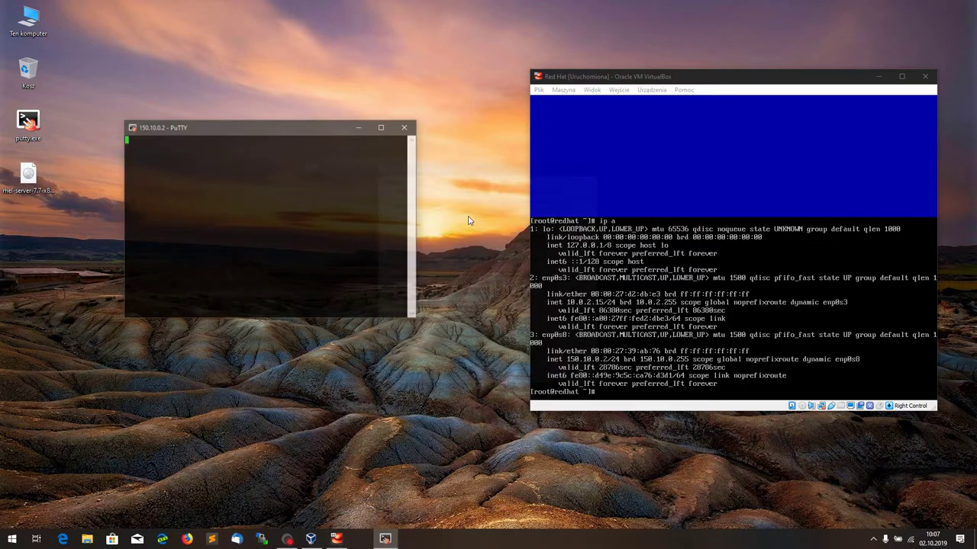
Step: Log in as the redhat user and become root with sudo -i
{"action": "type", "text": "redhat"}
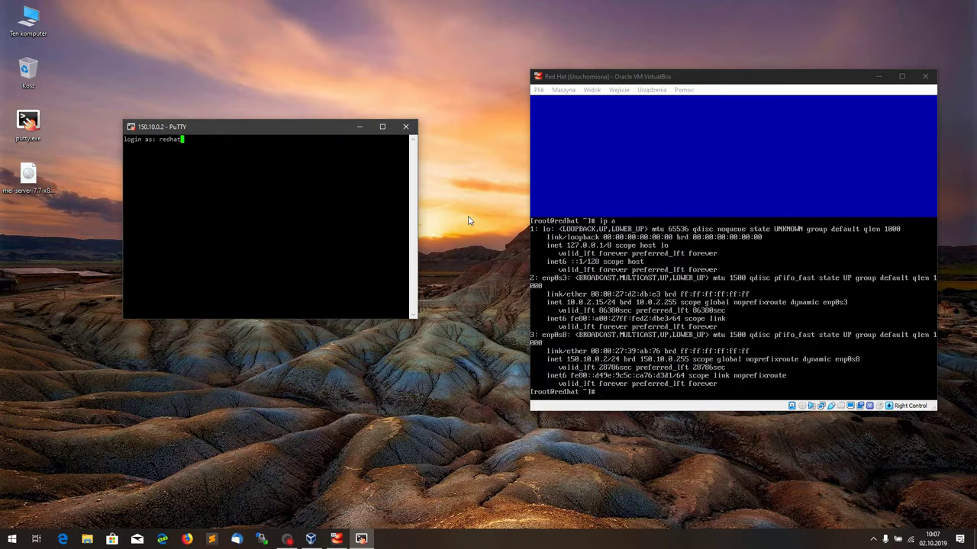
{"action": "key", "text": "Return"}
{"action": "key", "text": "Return"}
{"action": "type", "text": "sudo -i"}
{"action": "key", "text": "Return"}
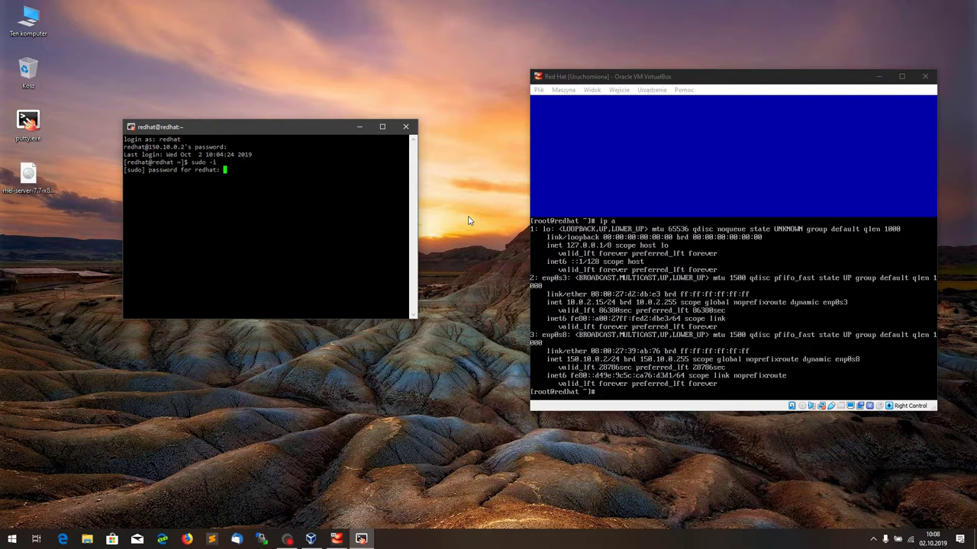
{"action": "key", "text": "Return"}
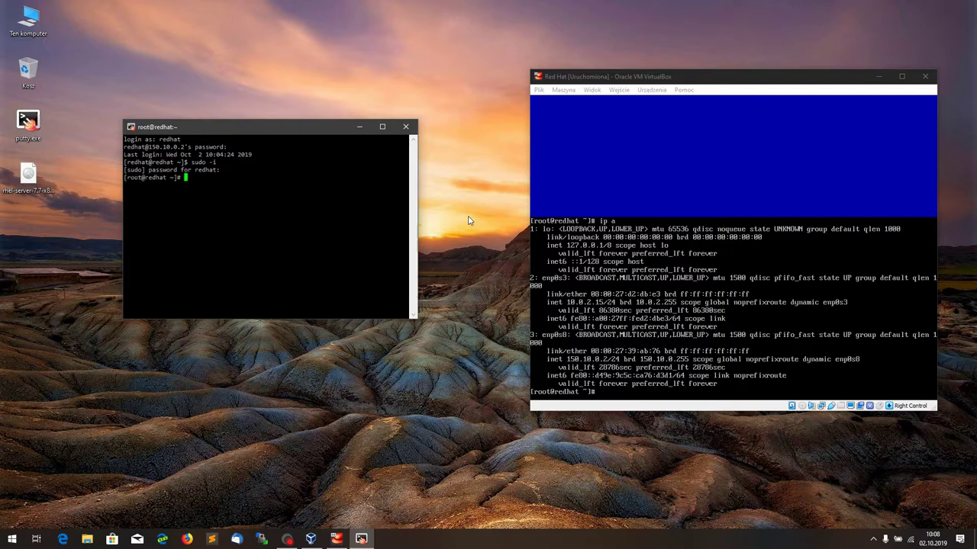
Step: List interfaces with ip a and run yum update at the PuTTY root prompt
{"action": "type", "text": "ip a"}
{"action": "key", "text": "Return"}
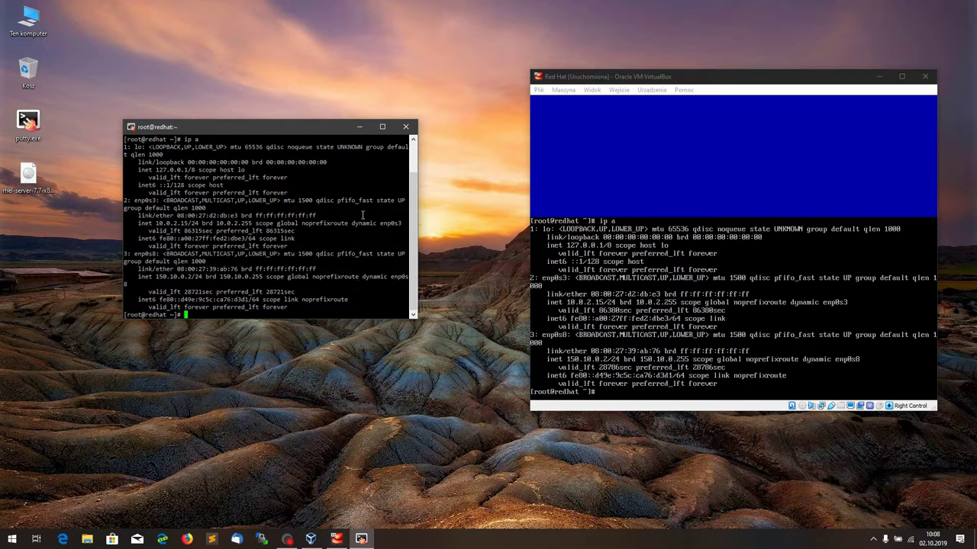
{"action": "left_click_drag", "start_coordinate": [239, 127], "coordinate": [239, 59]}
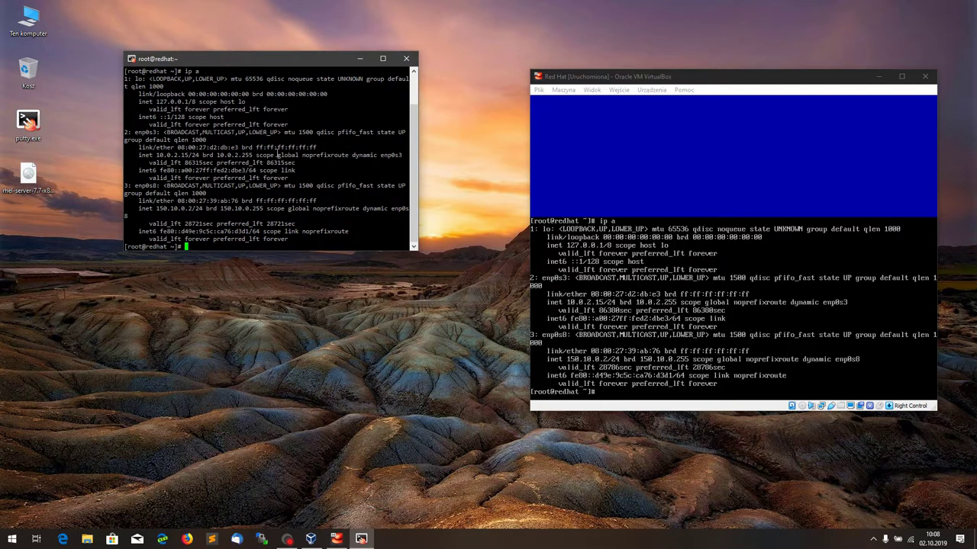
{"action": "type", "text": "yum update"}
{"action": "key", "text": "Return"}
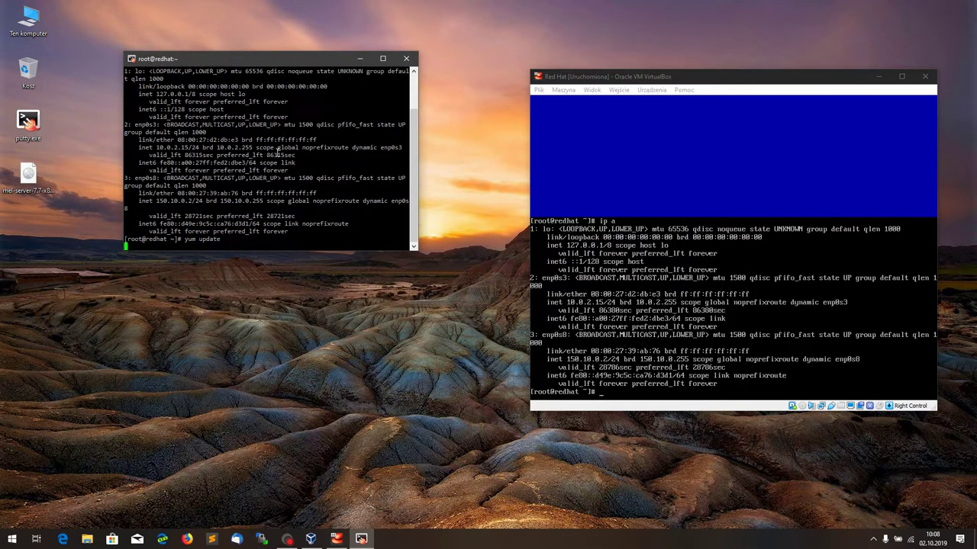
{"action": "left_click_drag", "start_coordinate": [577, 76], "coordinate": [509, 58]}
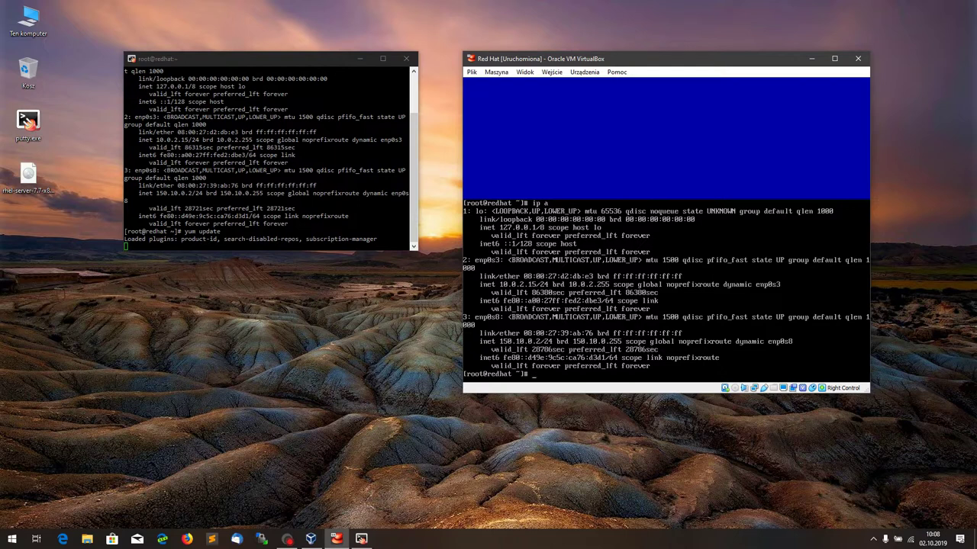
Step: In the VM console, change to /home/redhat and open a new file test in vi
{"action": "left_click", "coordinate": [609, 169]}
{"action": "type", "text": "cd /home/r"}
{"action": "key", "text": "Tab"}
{"action": "key", "text": "Return"}
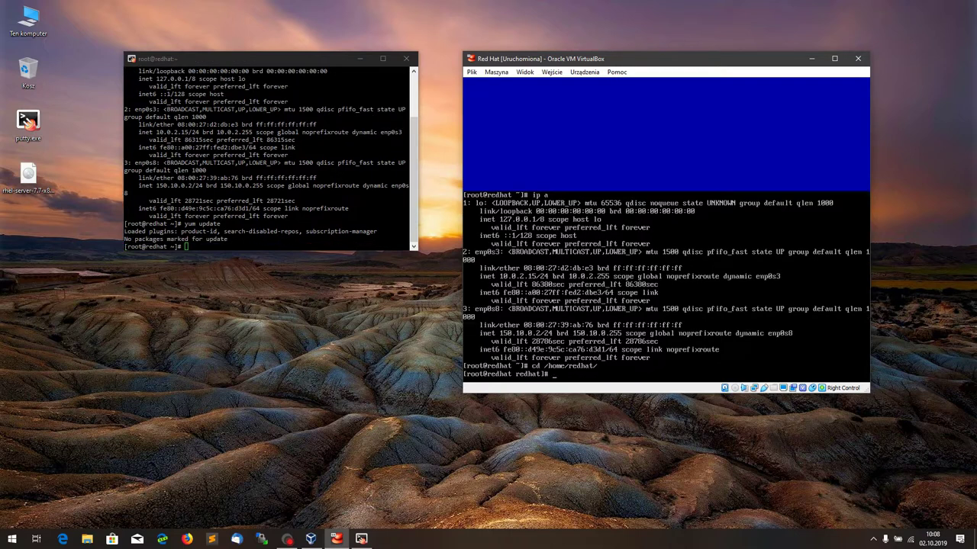
{"action": "type", "text": "vi test"}
{"action": "key", "text": "Return"}
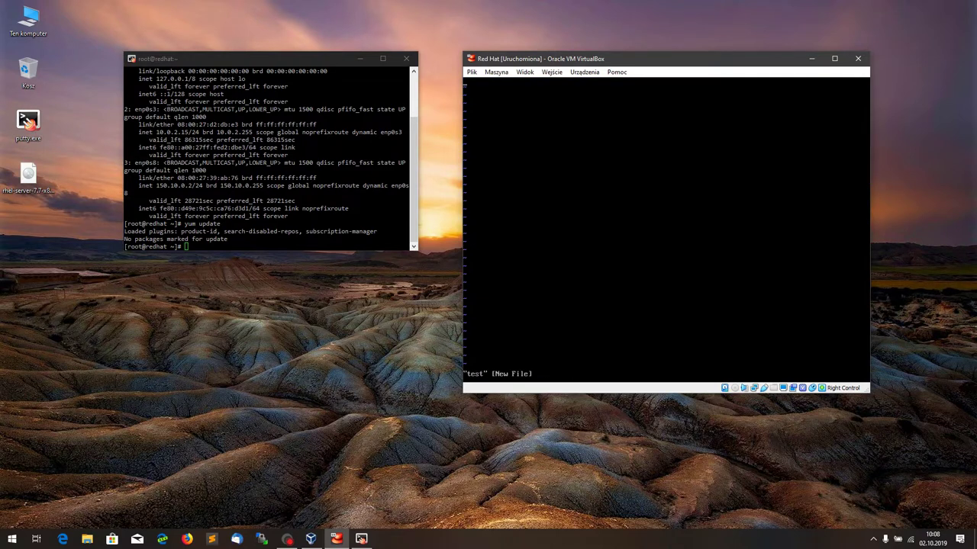
Step: Write the word test into the file and save it with :wq
{"action": "key", "text": "i"}
{"action": "type", "text": "test"}
{"action": "key", "text": "Escape"}
{"action": "type", "text": "wq"}
{"action": "key", "text": "Return"}
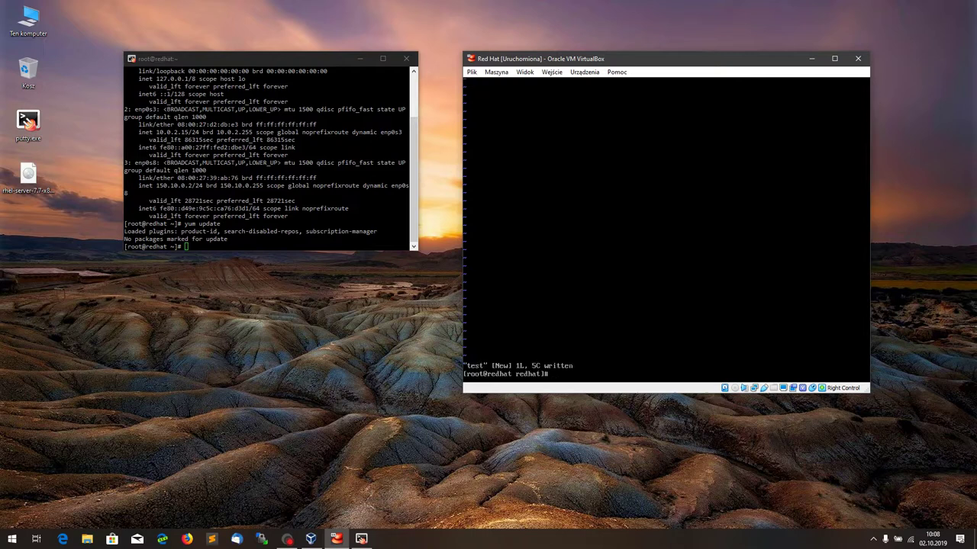
{"action": "left_click", "coordinate": [336, 209]}
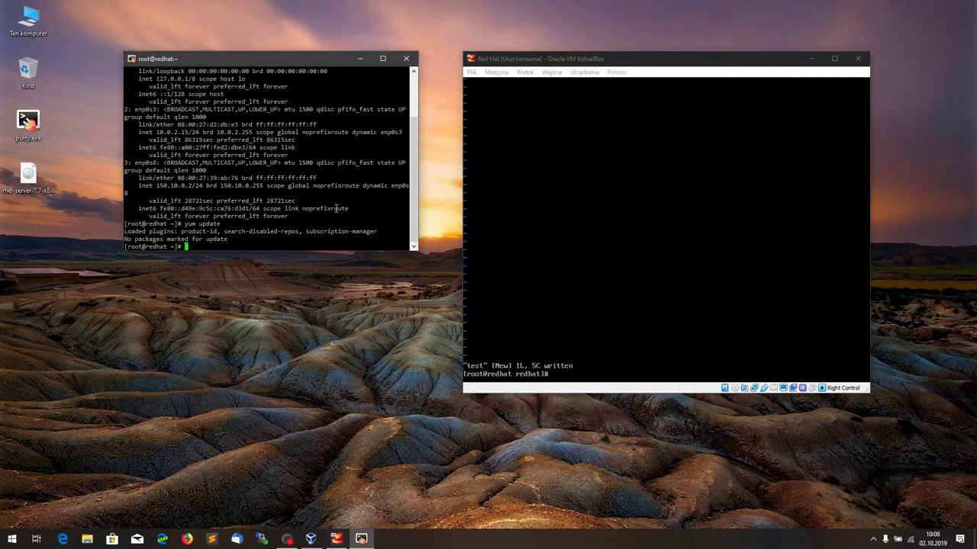
Step: In PuTTY, cat /home/redhat/test to confirm it reads test, then exit the SSH session
{"action": "type", "text": "cd "}
{"action": "type", "text": "/"}
{"action": "type", "text": "e"}
{"action": "type", "text": "ome/"}
{"action": "type", "text": "re"}
{"action": "key", "text": "Tab"}
{"action": "key", "text": "Return"}
{"action": "type", "text": "cat test"}
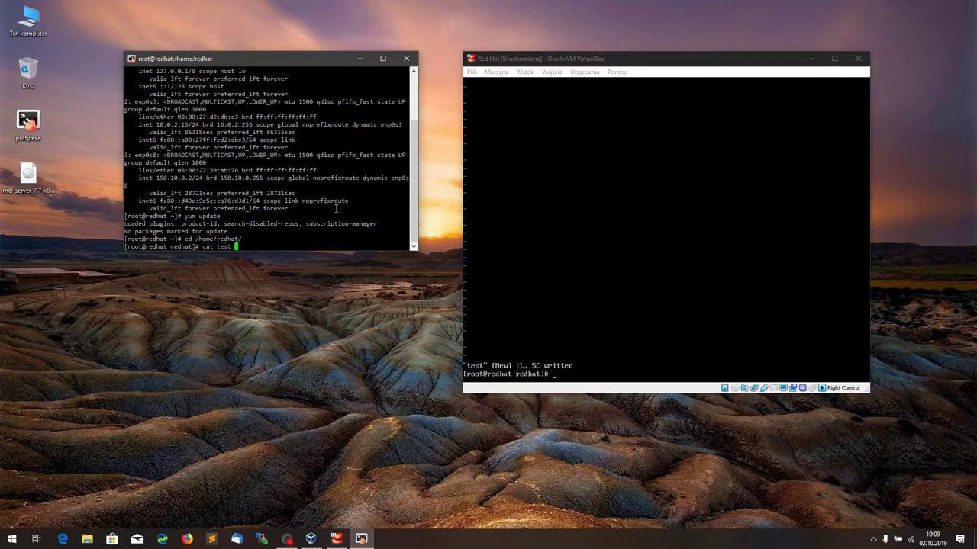
{"action": "key", "text": "Return"}
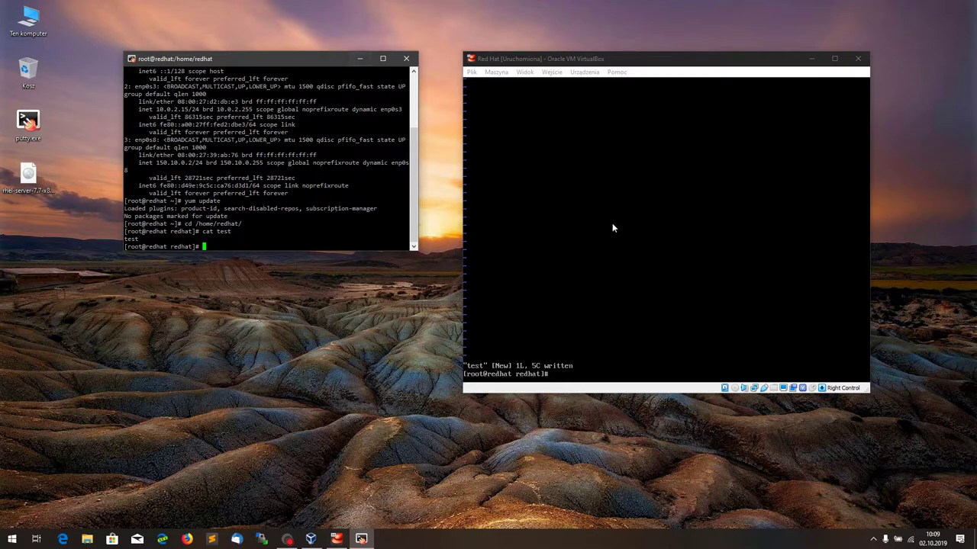
{"action": "type", "text": "exit"}
{"action": "key", "text": "Return"}
{"action": "type", "text": "exit"}
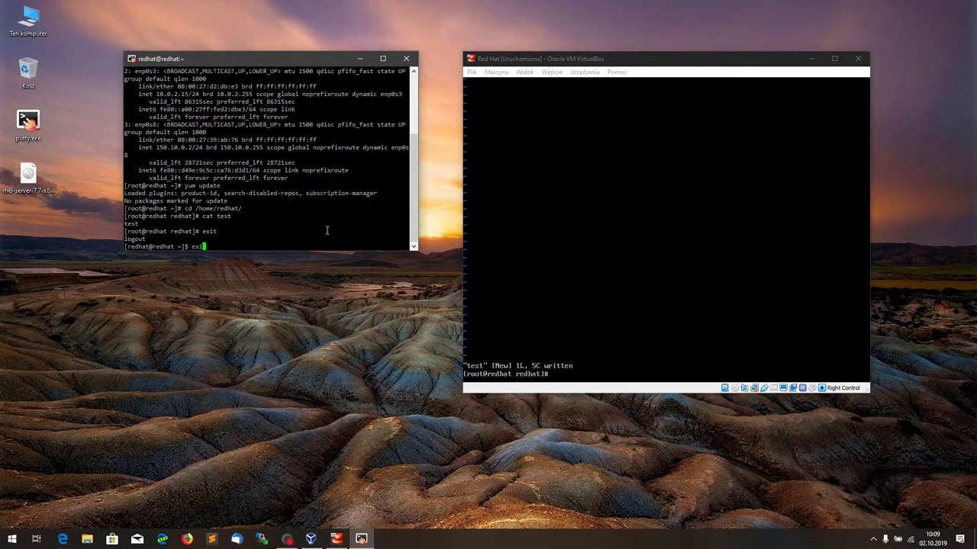
{"action": "key", "text": "Return"}
Step: Shut down the VM from its console with systemctl poweroff
{"action": "left_click", "coordinate": [662, 182]}
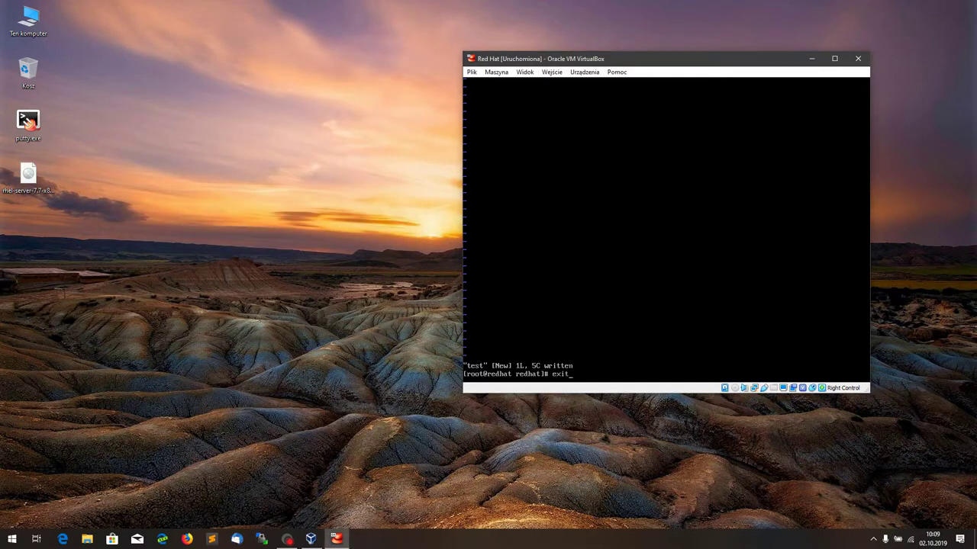
{"action": "key", "text": "BackSpace"}
{"action": "key", "text": "BackSpace"}
{"action": "key", "text": "BackSpace"}
{"action": "key", "text": "BackSpace"}
{"action": "type", "text": "systemctl poweroff"}
{"action": "key", "text": "Return"}
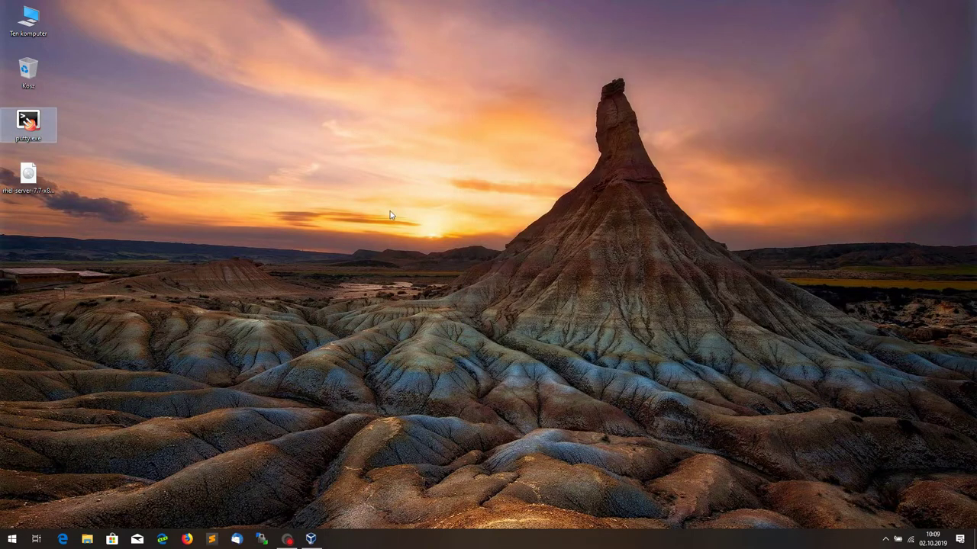
Step: Launch PuTTY, load the centos-zenburn session, and target 150.10.0.2 on port 22
{"action": "left_click", "coordinate": [25, 126]}
{"action": "double_click", "coordinate": [26, 126]}
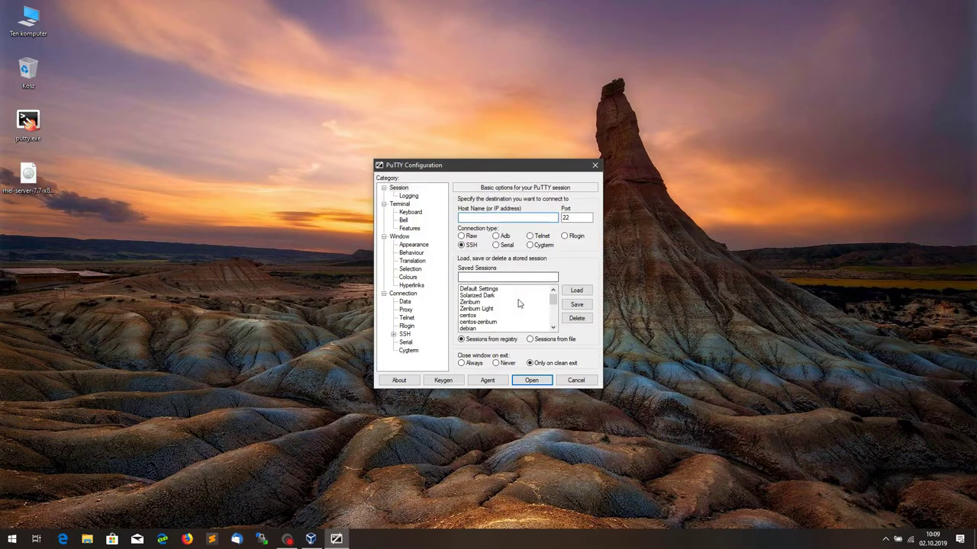
{"action": "scroll", "coordinate": [534, 299], "scroll_direction": "down", "scroll_amount": 2}
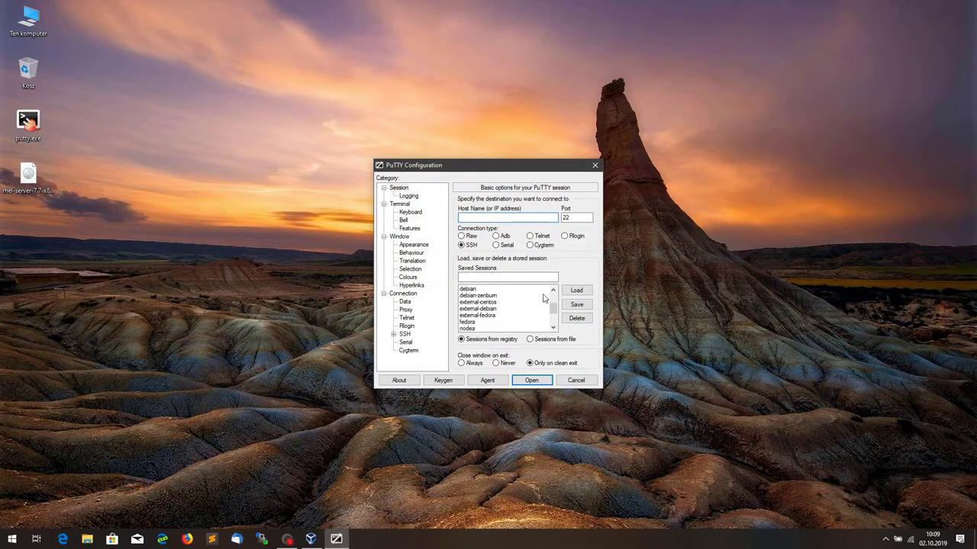
{"action": "scroll", "coordinate": [545, 299], "scroll_direction": "down", "scroll_amount": 2}
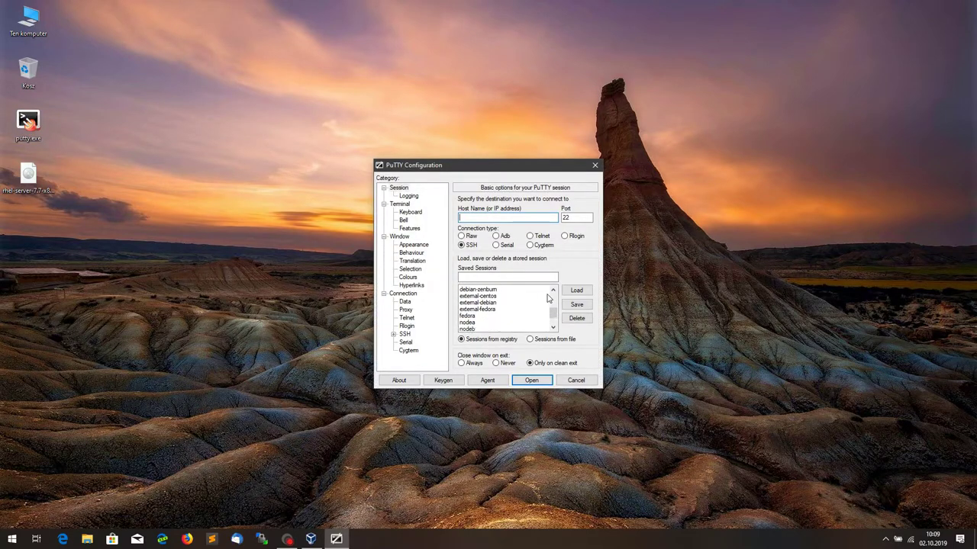
{"action": "scroll", "coordinate": [546, 305], "scroll_direction": "up", "scroll_amount": 4}
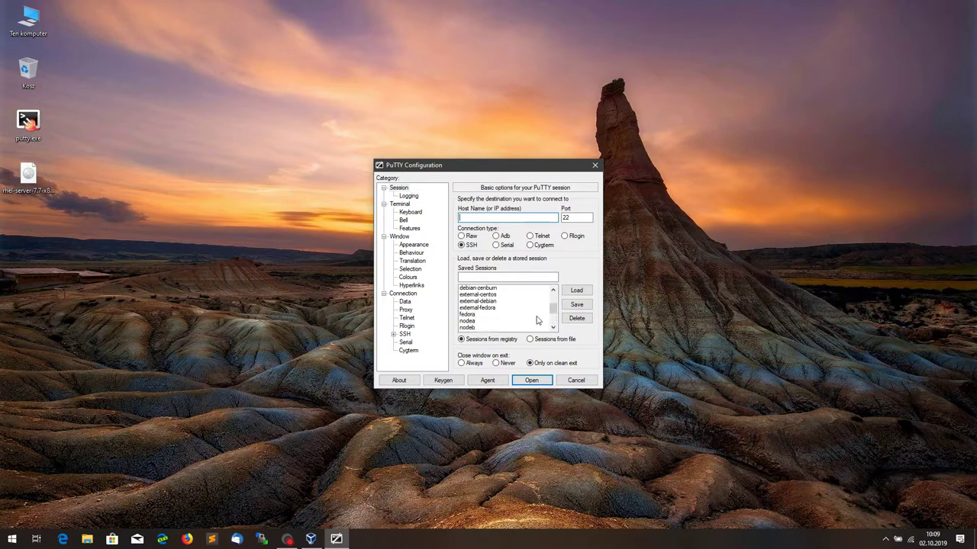
{"action": "scroll", "coordinate": [538, 320], "scroll_direction": "up", "scroll_amount": 1}
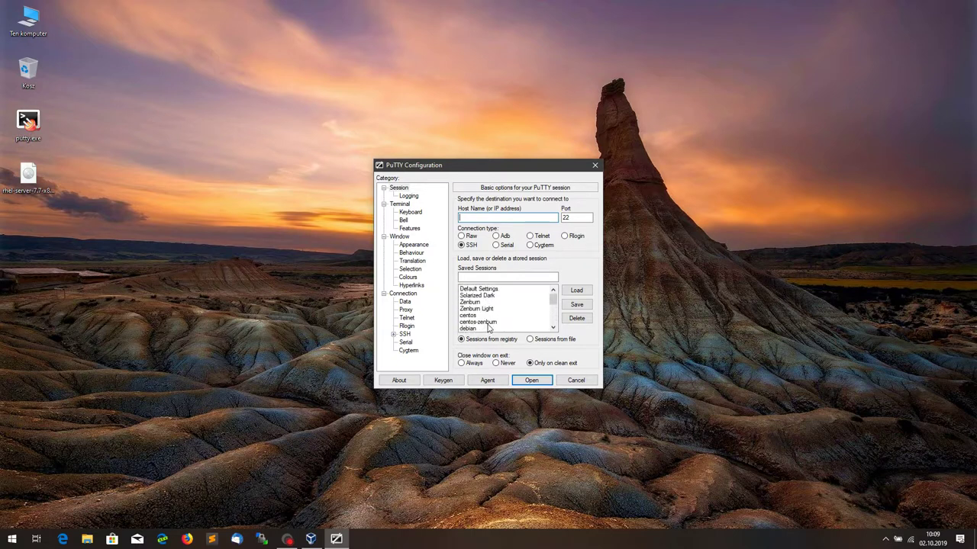
{"action": "left_click", "coordinate": [486, 322]}
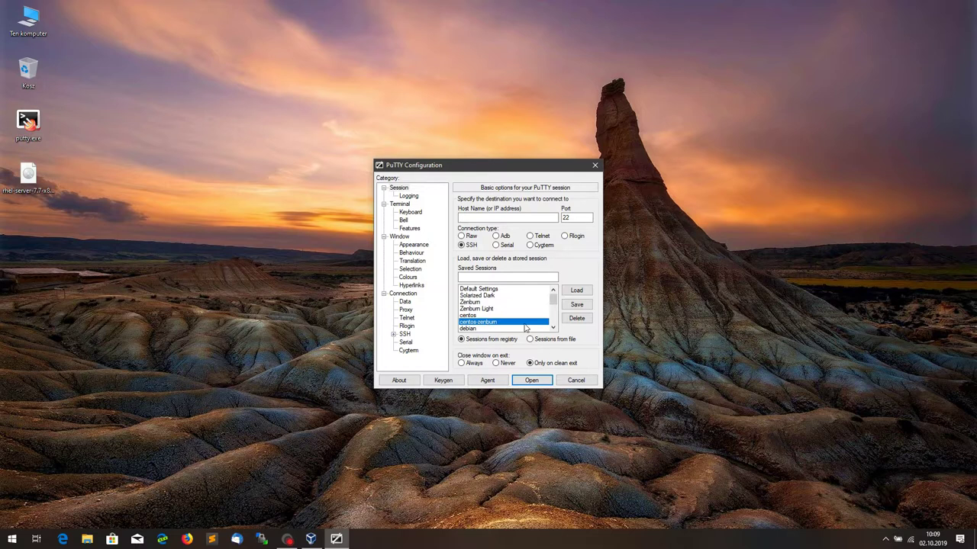
{"action": "left_click", "coordinate": [576, 291]}
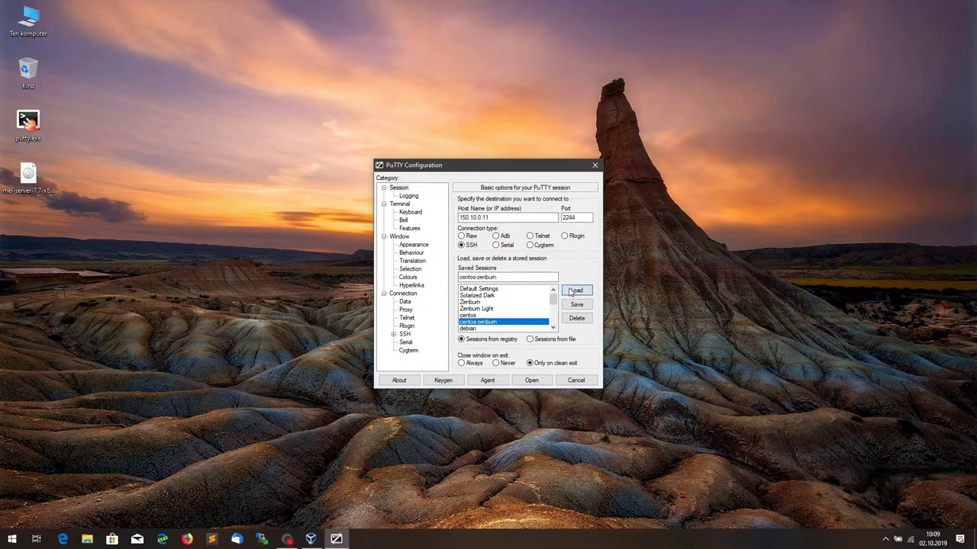
{"action": "left_click", "coordinate": [489, 218]}
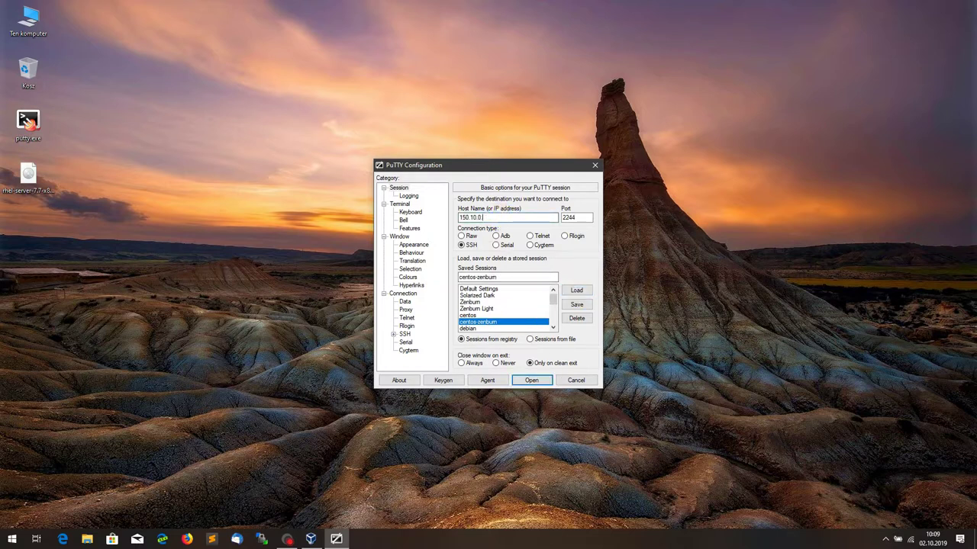
{"action": "double_click", "coordinate": [576, 218]}
{"action": "type", "text": "22"}
Step: Clear the private key file path under Connection > SSH > Auth
{"action": "left_click", "coordinate": [404, 334]}
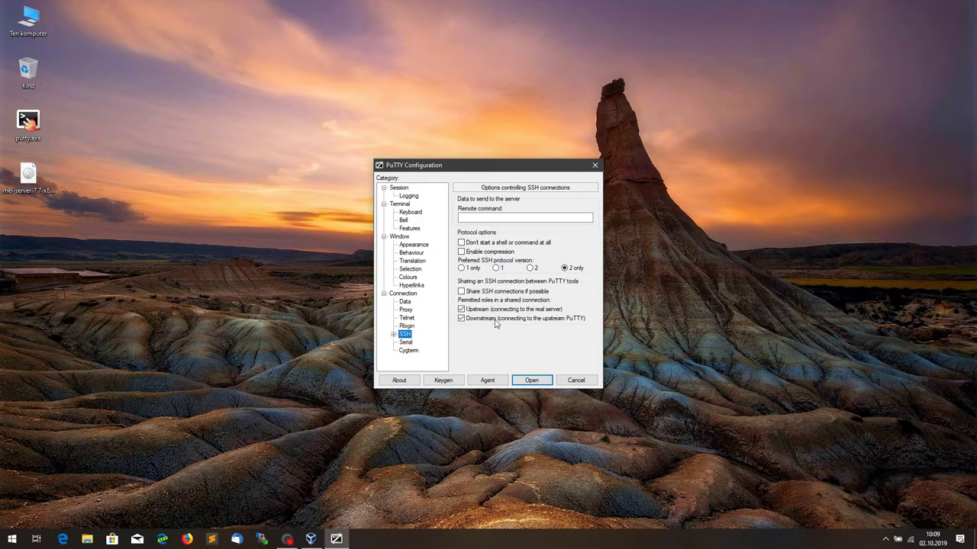
{"action": "left_click", "coordinate": [394, 335]}
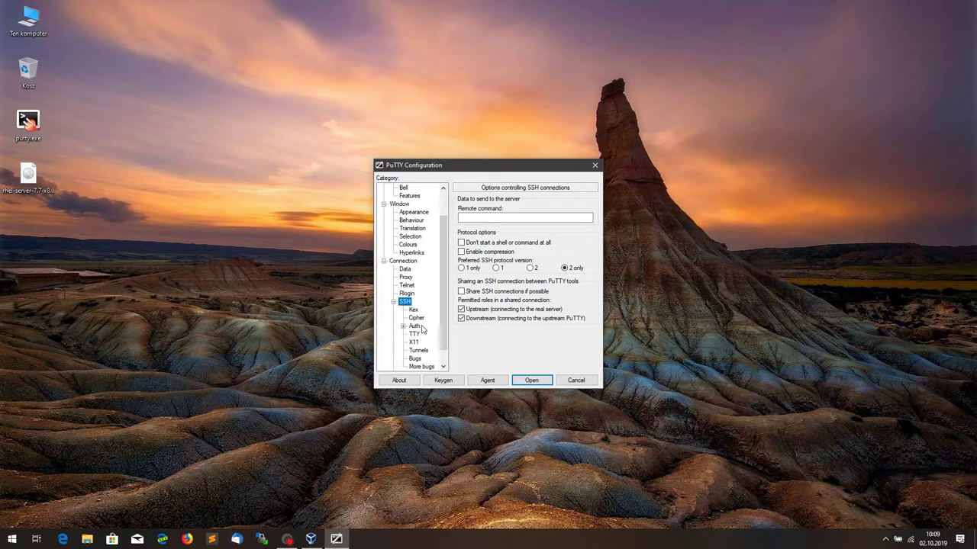
{"action": "left_click", "coordinate": [414, 326]}
{"action": "triple_click", "coordinate": [507, 304]}
{"action": "key", "text": "Delete"}
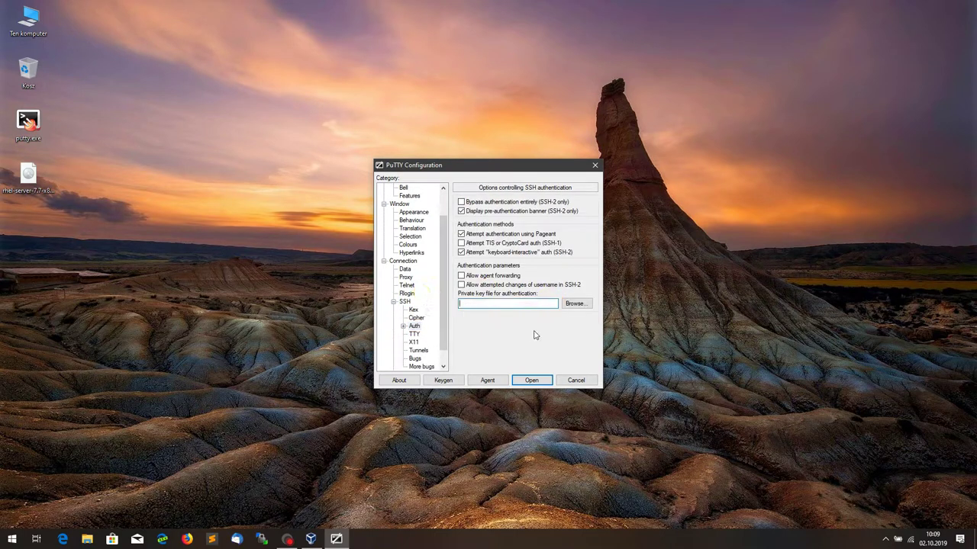
{"action": "scroll", "coordinate": [426, 223], "scroll_direction": "up", "scroll_amount": 2}
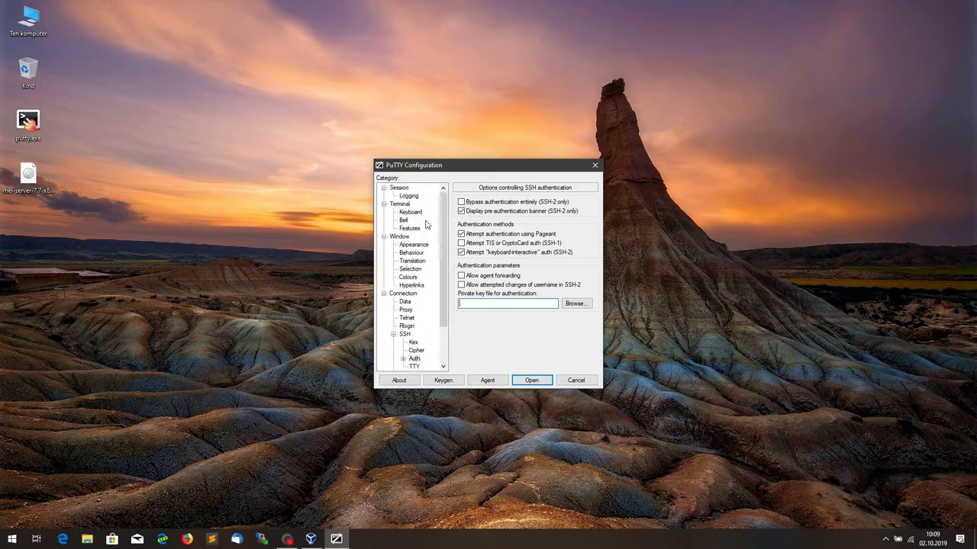
{"action": "left_click", "coordinate": [398, 188]}
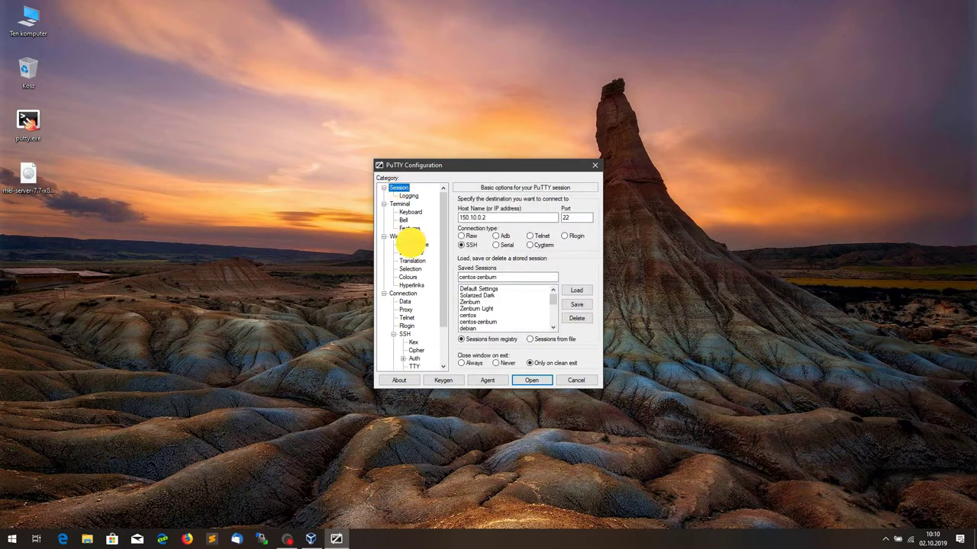
Step: Set the window opacity to 200 under Window > Colours
{"action": "left_click", "coordinate": [412, 243]}
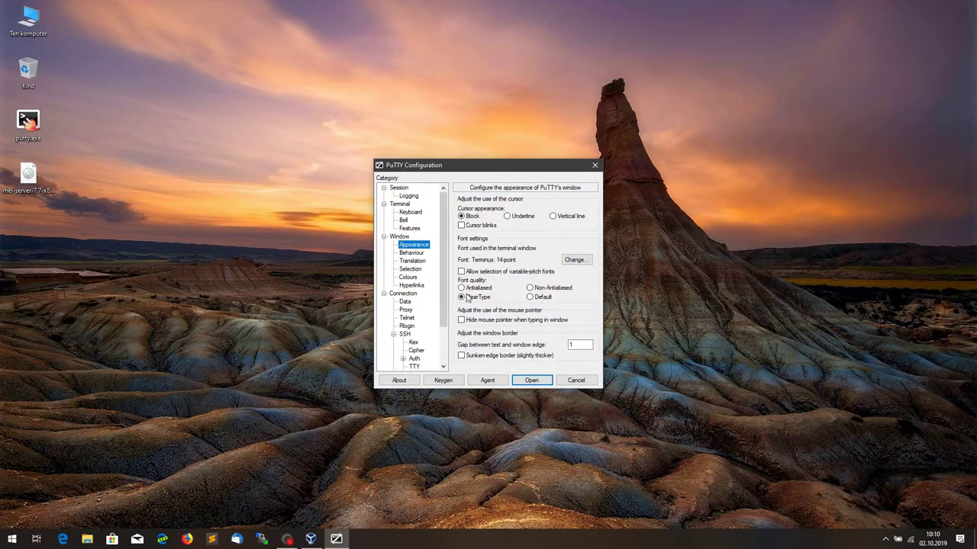
{"action": "left_click", "coordinate": [413, 254]}
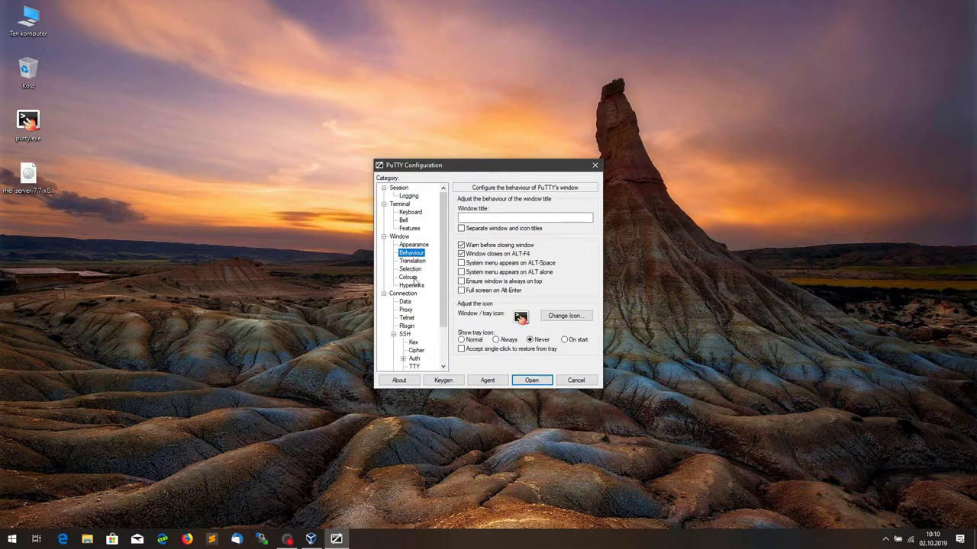
{"action": "left_click", "coordinate": [410, 277]}
{"action": "double_click", "coordinate": [564, 262]}
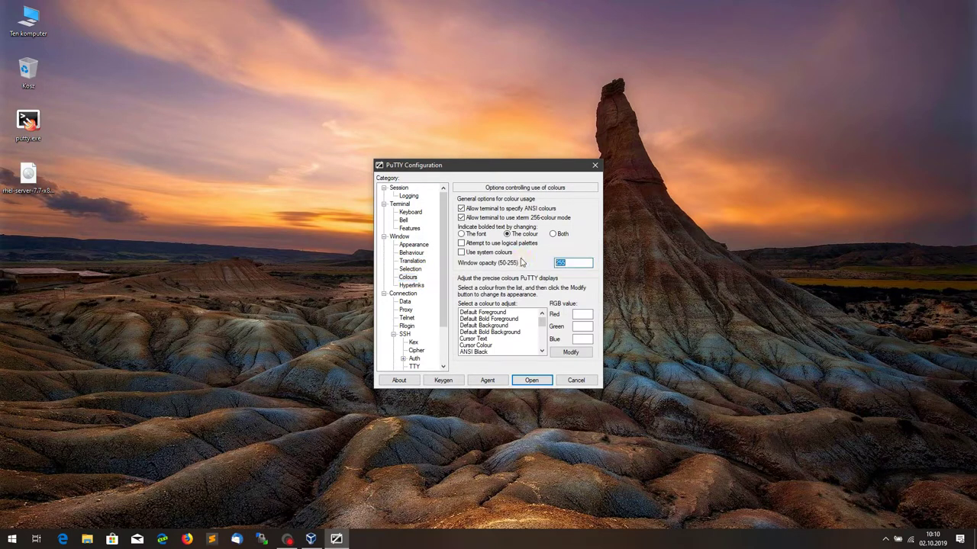
{"action": "type", "text": "200"}
{"action": "left_click", "coordinate": [394, 189]}
Step: Save and reload the settings as session redhat, then bring up VirtualBox Manager
{"action": "left_click", "coordinate": [508, 278]}
{"action": "double_click", "coordinate": [507, 278]}
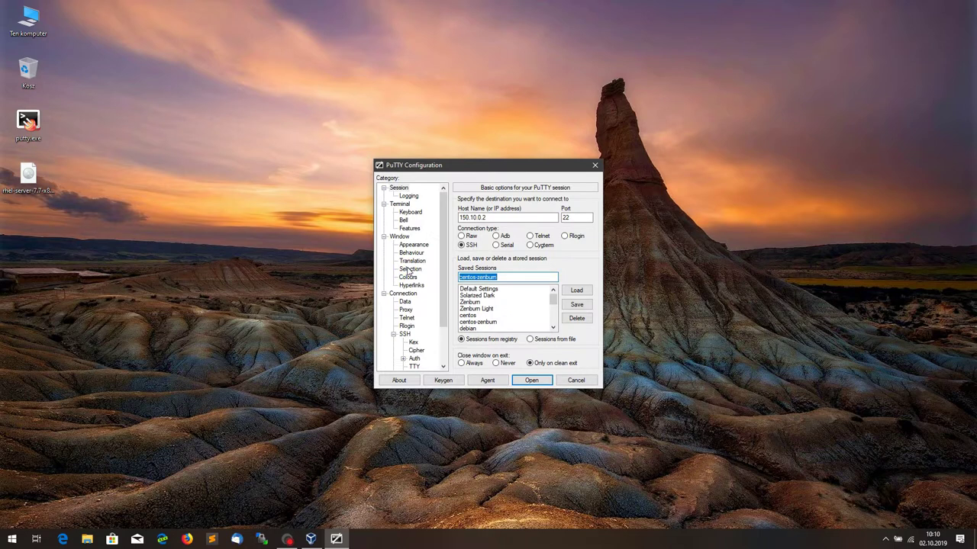
{"action": "type", "text": "redhat"}
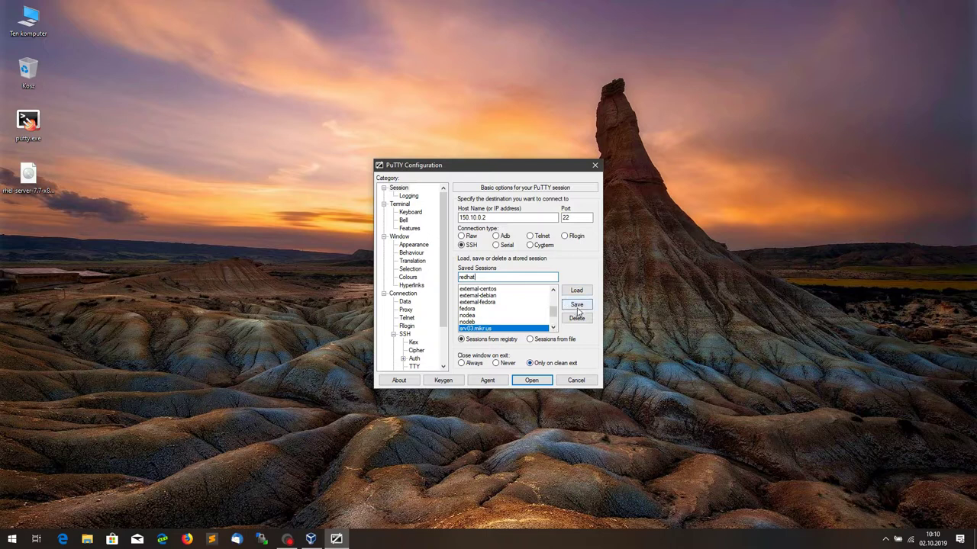
{"action": "left_click", "coordinate": [577, 305]}
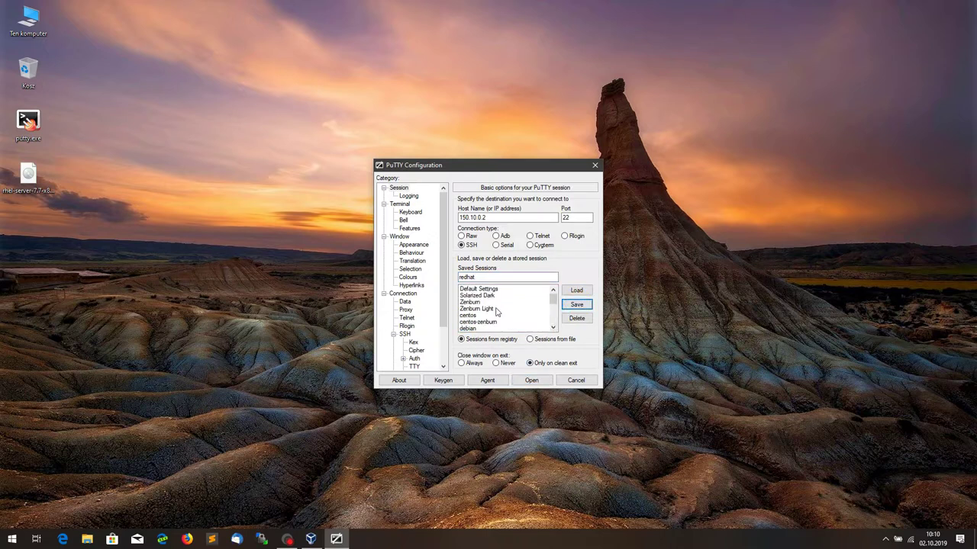
{"action": "left_click", "coordinate": [575, 291]}
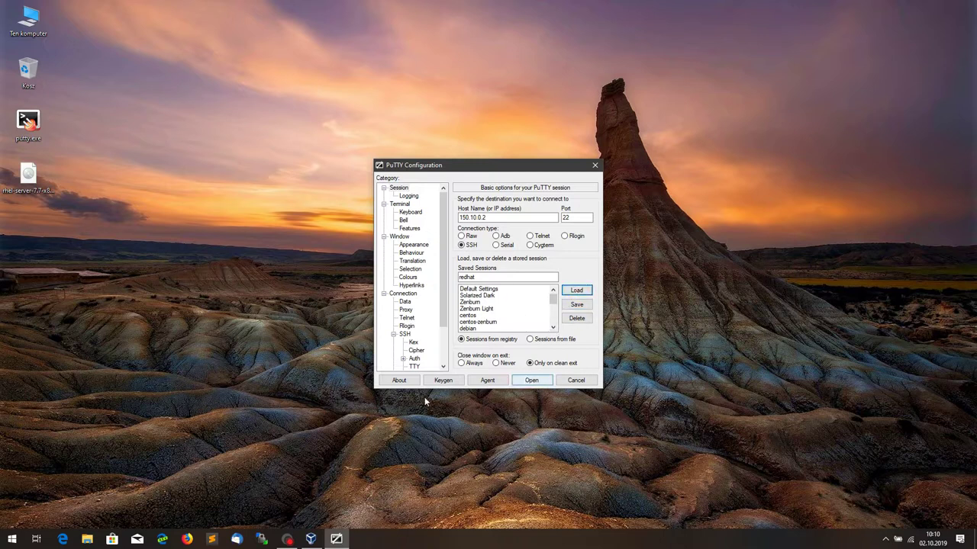
{"action": "left_click", "coordinate": [310, 539]}
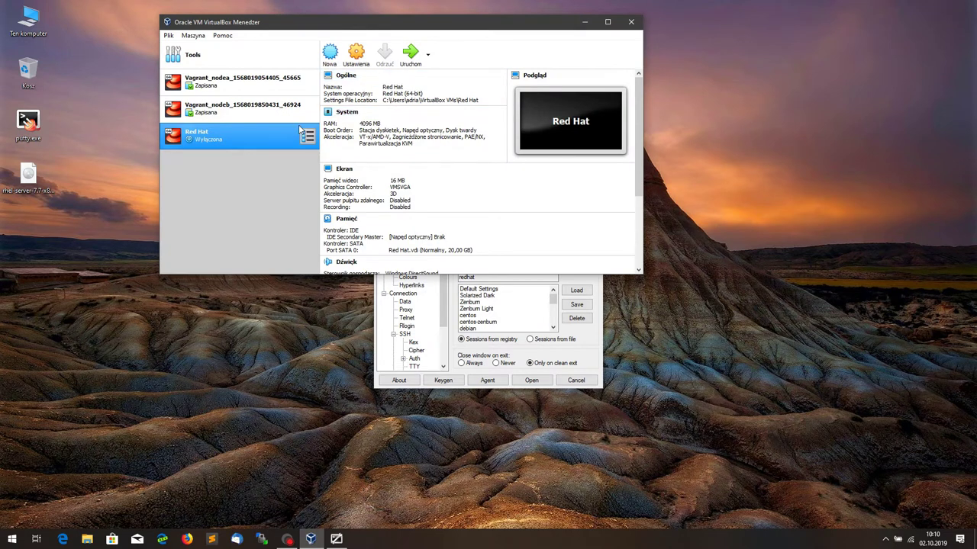
Step: Start the Red Hat VM via Bezgłowy start (headless) and rearrange the VirtualBox and PuTTY windows
{"action": "left_click", "coordinate": [427, 55]}
{"action": "left_click", "coordinate": [435, 89]}
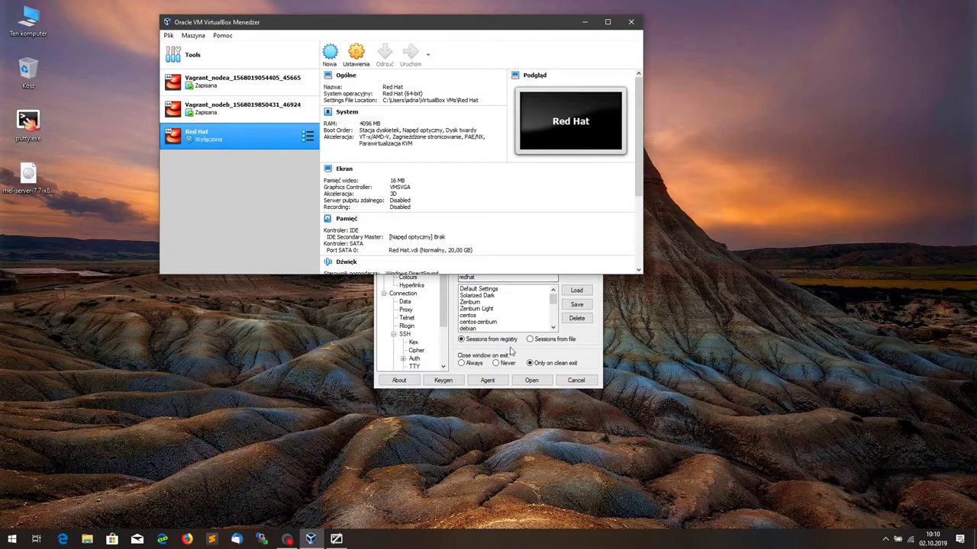
{"action": "left_click", "coordinate": [586, 22]}
{"action": "left_click_drag", "start_coordinate": [479, 166], "coordinate": [133, 249]}
{"action": "left_click", "coordinate": [310, 539]}
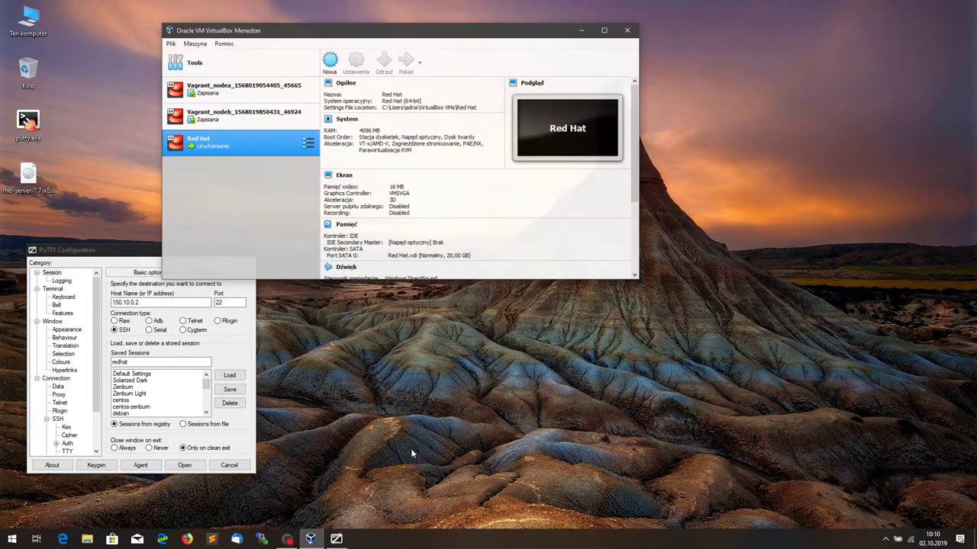
{"action": "left_click_drag", "start_coordinate": [442, 30], "coordinate": [742, 14]}
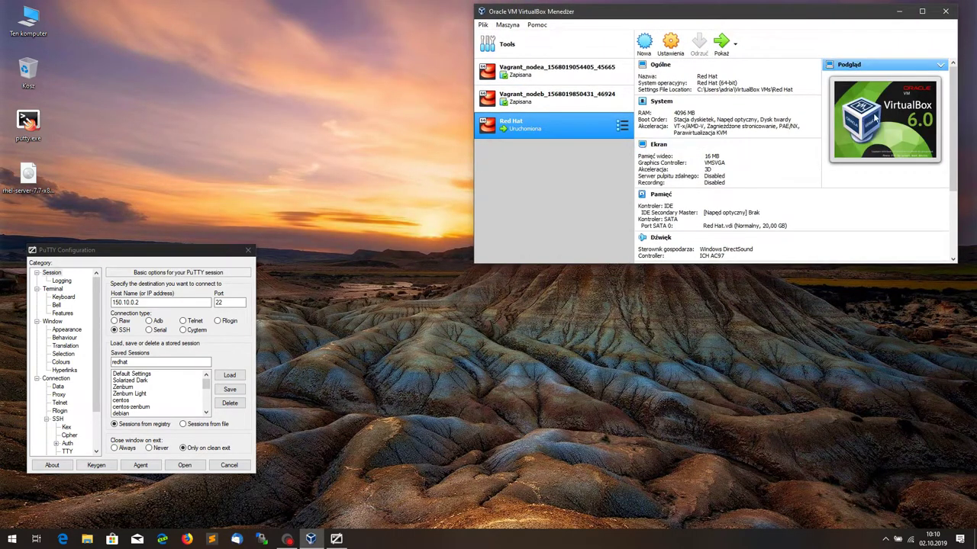
{"action": "left_click_drag", "start_coordinate": [158, 249], "coordinate": [193, 13]}
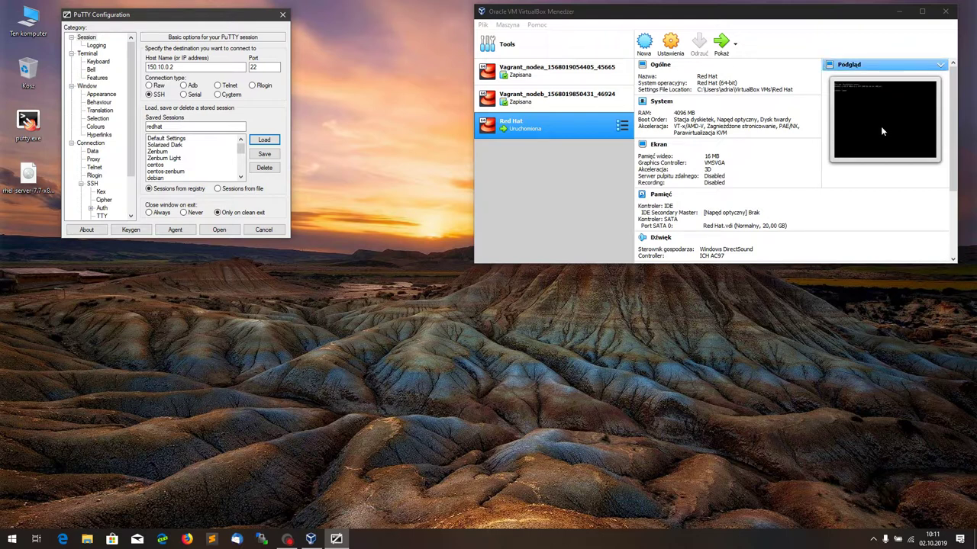
Step: Open the PuTTY SSH session to 150.10.0.2 and log in with the user account and password
{"action": "left_click", "coordinate": [900, 11]}
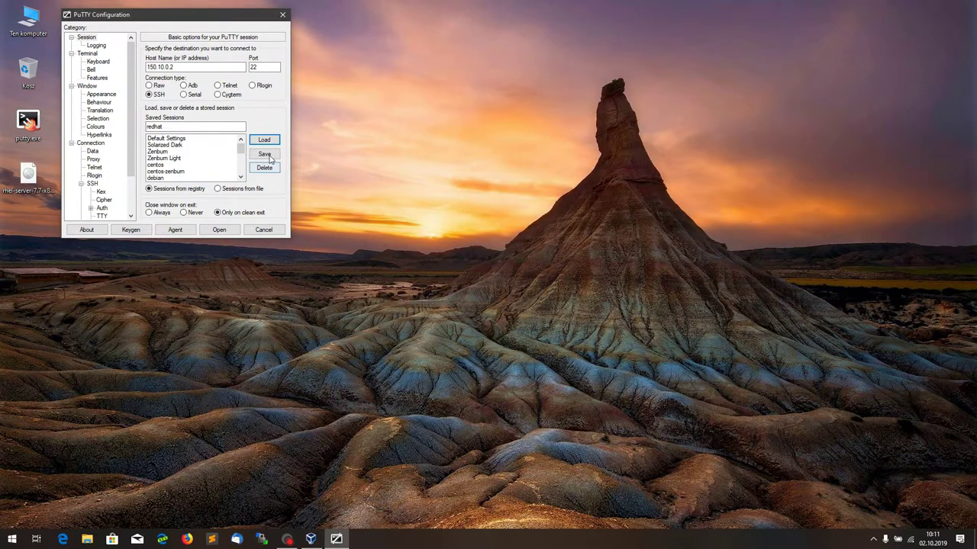
{"action": "left_click", "coordinate": [219, 229]}
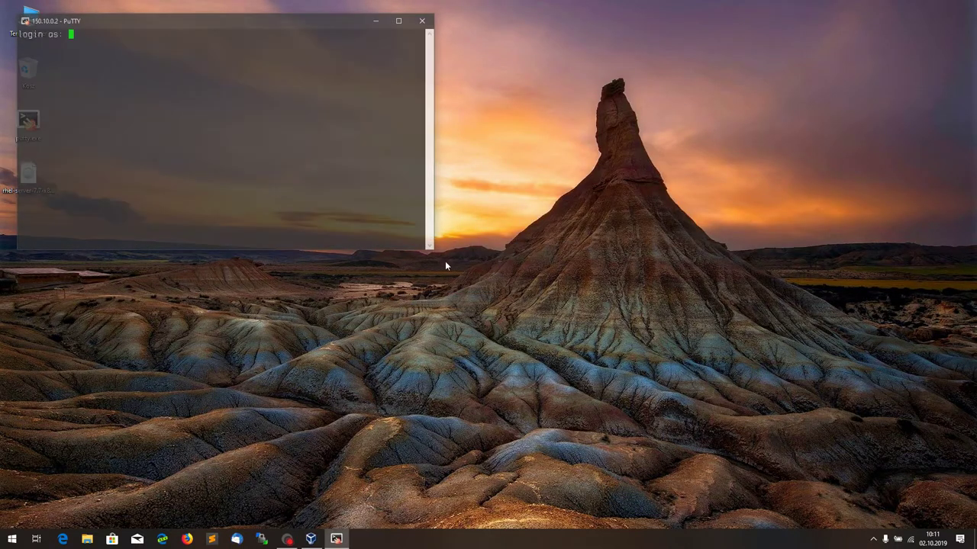
{"action": "left_click_drag", "start_coordinate": [257, 21], "coordinate": [362, 22]}
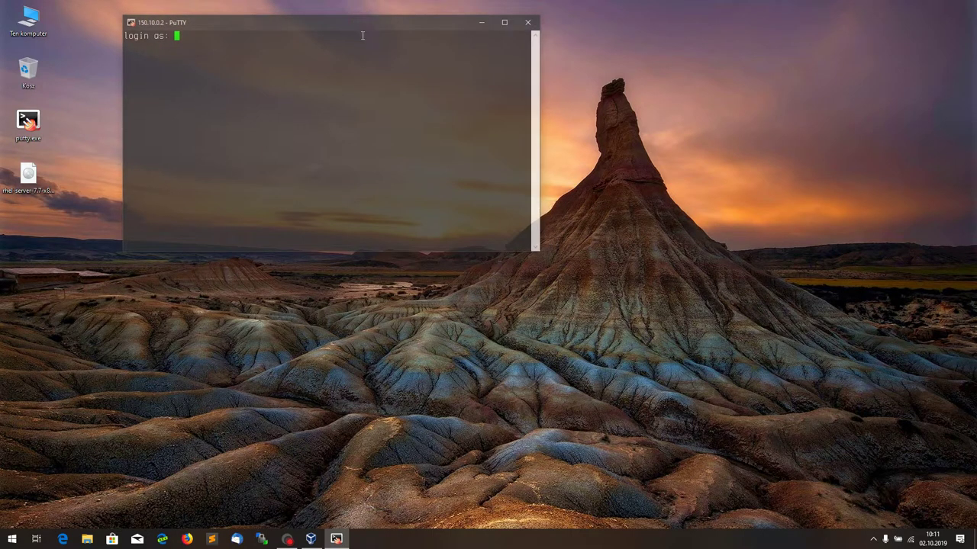
{"action": "type", "text": "redhat"}
{"action": "key", "text": "Return"}
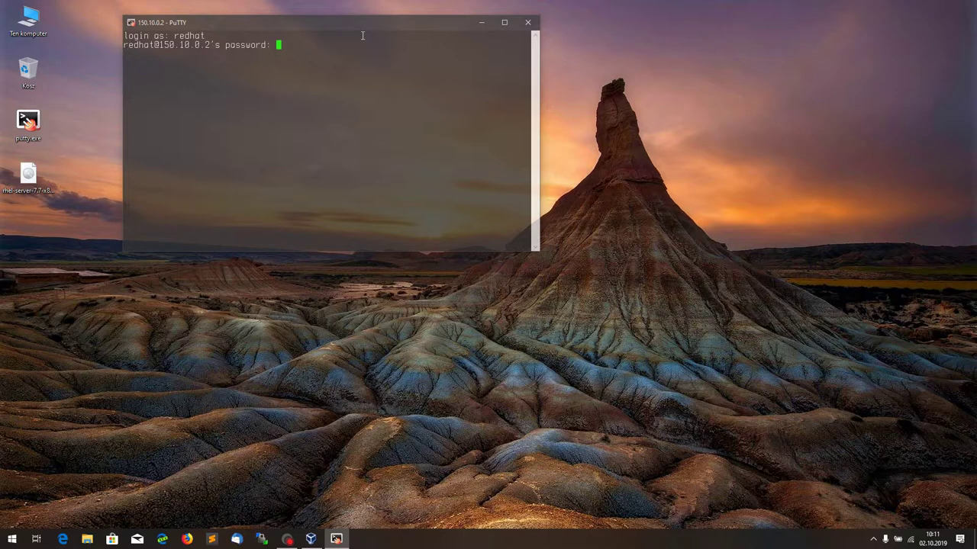
{"action": "key", "text": "Return"}
Step: Become root with sudo -i, change into /etc/ssh and list its files with ll
{"action": "type", "text": "sudo -i"}
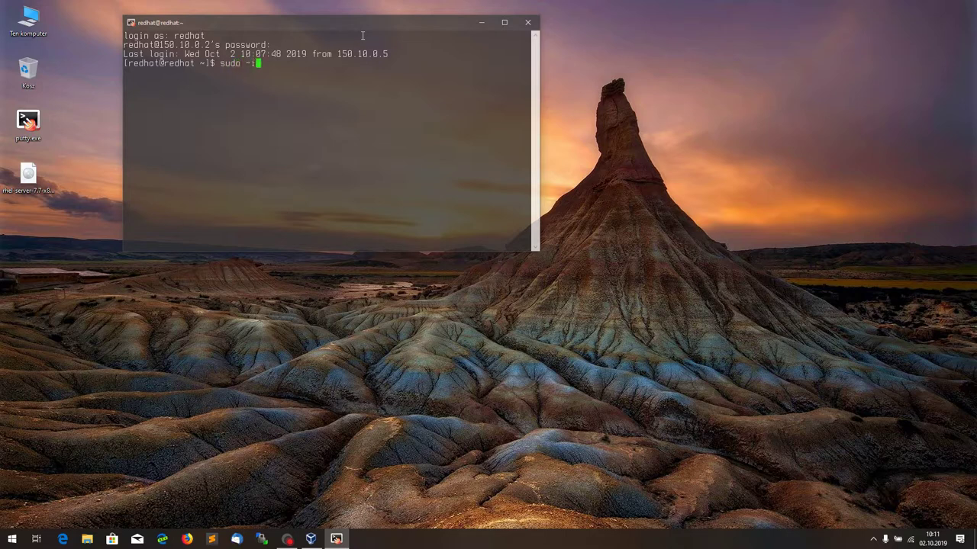
{"action": "key", "text": "Return"}
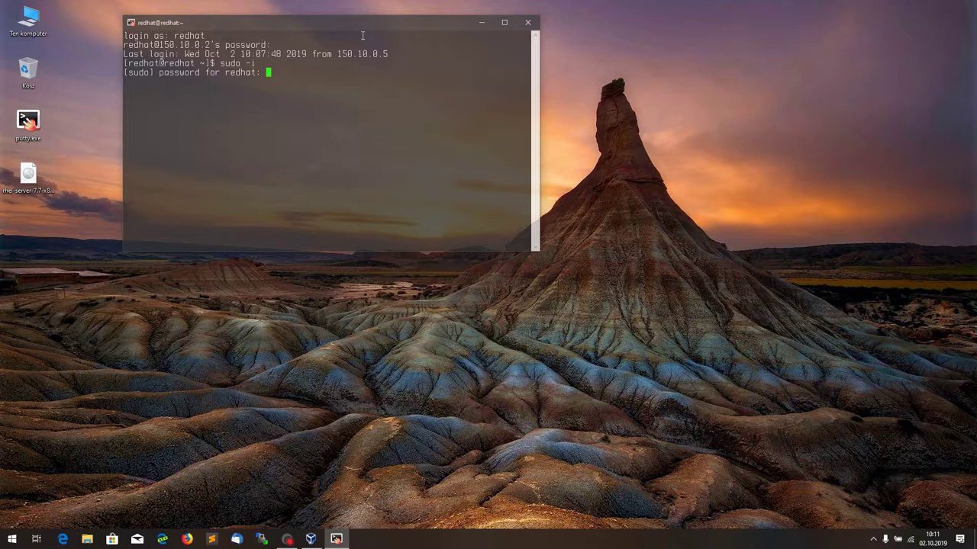
{"action": "key", "text": "Return"}
{"action": "type", "text": "cd "}
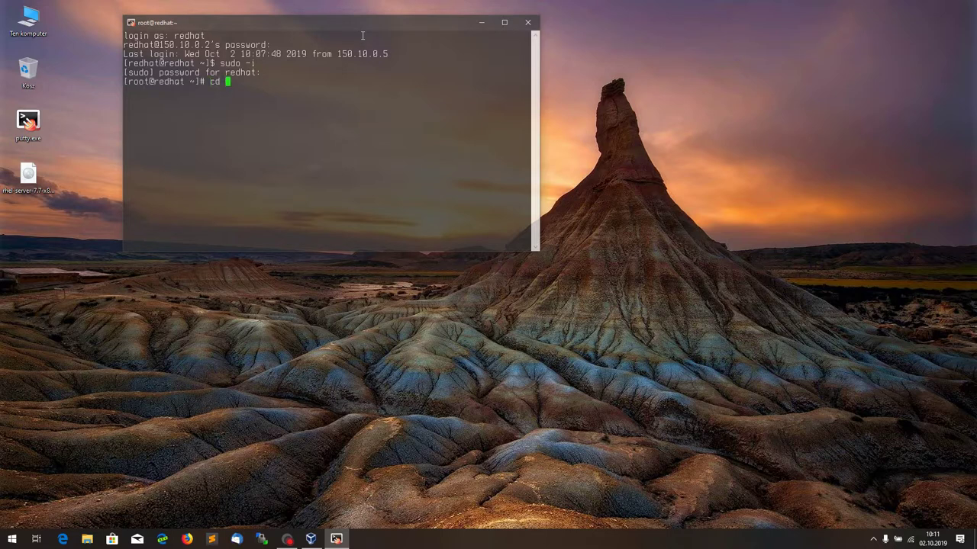
{"action": "type", "text": "/etc/ssh/"}
{"action": "key", "text": "Return"}
{"action": "type", "text": "ll"}
{"action": "key", "text": "Return"}
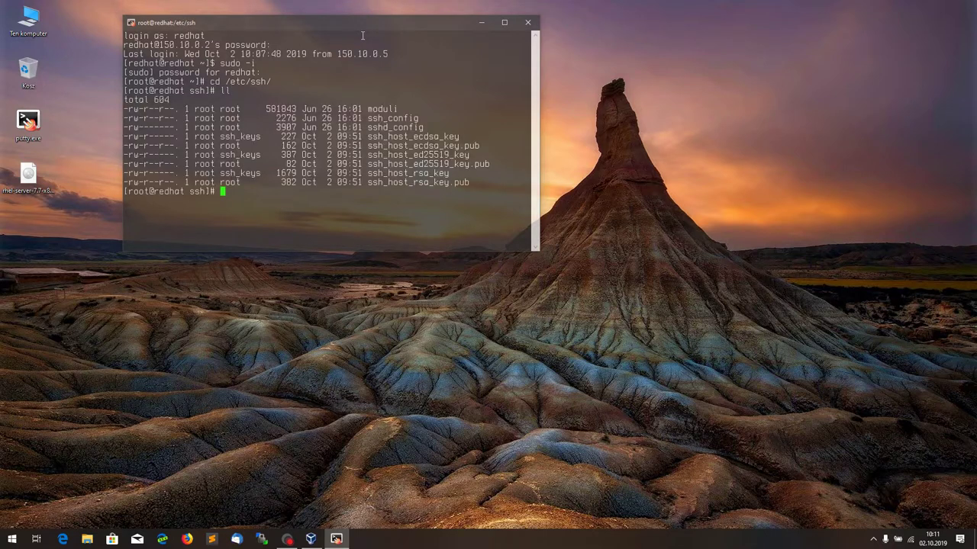
{"action": "type", "text": "vi ssh"}
Step: Open sshd_config in vi and scroll through Port 22, logging and authentication settings to the password lines
{"action": "type", "text": "d_config"}
{"action": "key", "text": "Return"}
{"action": "key", "text": "Down"}
{"action": "key", "text": "Down"}
{"action": "key", "text": "Down"}
{"action": "key", "text": "Down"}
{"action": "key", "text": "Down"}
{"action": "key", "text": "Down"}
{"action": "key", "text": "Down"}
{"action": "key", "text": "Down"}
{"action": "key", "text": "Down"}
{"action": "key", "text": "Down"}
{"action": "key", "text": "Down"}
{"action": "key", "text": "Down"}
{"action": "key", "text": "Down"}
{"action": "key", "text": "Down"}
{"action": "key", "text": "Down"}
{"action": "key", "text": "Down"}
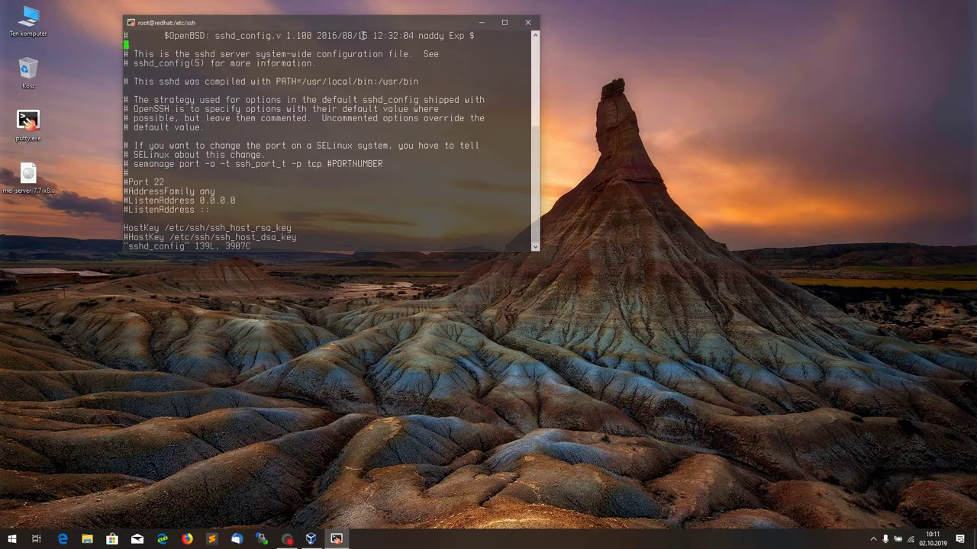
{"action": "key", "text": "Down"}
{"action": "key", "text": "Down"}
{"action": "key", "text": "Down"}
{"action": "key", "text": "Down"}
{"action": "key", "text": "Down"}
{"action": "key", "text": "Down"}
{"action": "key", "text": "Down"}
{"action": "key", "text": "Down"}
{"action": "key", "text": "Down"}
{"action": "key", "text": "Down"}
{"action": "key", "text": "Down"}
{"action": "key", "text": "Down"}
{"action": "key", "text": "Down"}
{"action": "key", "text": "Down"}
{"action": "key", "text": "Down"}
{"action": "key", "text": "Down"}
{"action": "key", "text": "Down"}
{"action": "key", "text": "Down"}
{"action": "key", "text": "Down"}
{"action": "key", "text": "Down"}
{"action": "key", "text": "Down"}
{"action": "key", "text": "Down"}
{"action": "key", "text": "Down"}
{"action": "key", "text": "Down"}
{"action": "key", "text": "Down"}
{"action": "key", "text": "Down"}
{"action": "key", "text": "Down"}
{"action": "key", "text": "Down"}
{"action": "key", "text": "Down"}
{"action": "key", "text": "Down"}
{"action": "key", "text": "Down"}
{"action": "key", "text": "Down"}
{"action": "key", "text": "Down"}
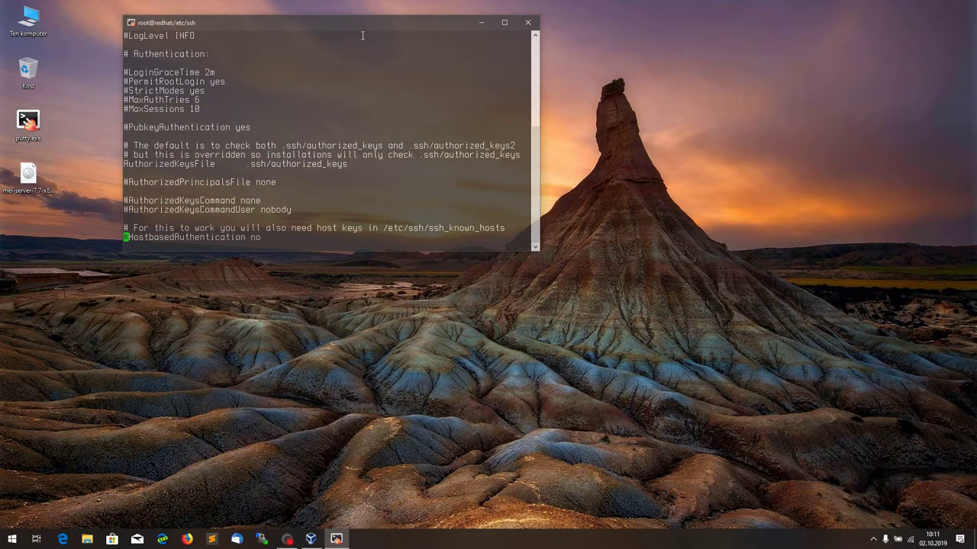
{"action": "key", "text": "Down"}
{"action": "key", "text": "Down"}
{"action": "key", "text": "Down"}
{"action": "key", "text": "Down"}
{"action": "key", "text": "Down"}
{"action": "key", "text": "Down"}
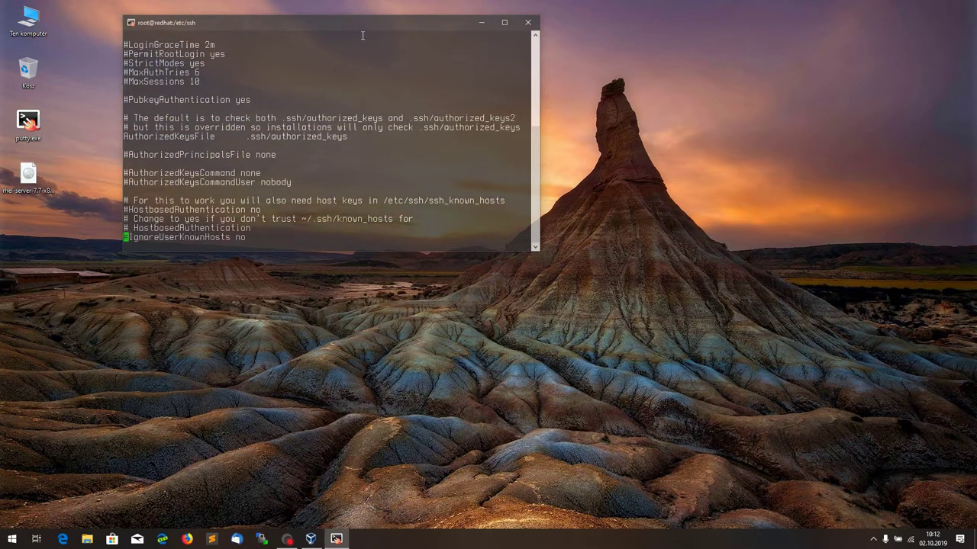
{"action": "key", "text": "Down"}
{"action": "key", "text": "Down"}
{"action": "key", "text": "Down"}
{"action": "key", "text": "Down"}
{"action": "key", "text": "Down"}
{"action": "key", "text": "Down"}
{"action": "key", "text": "Down"}
{"action": "key", "text": "Down"}
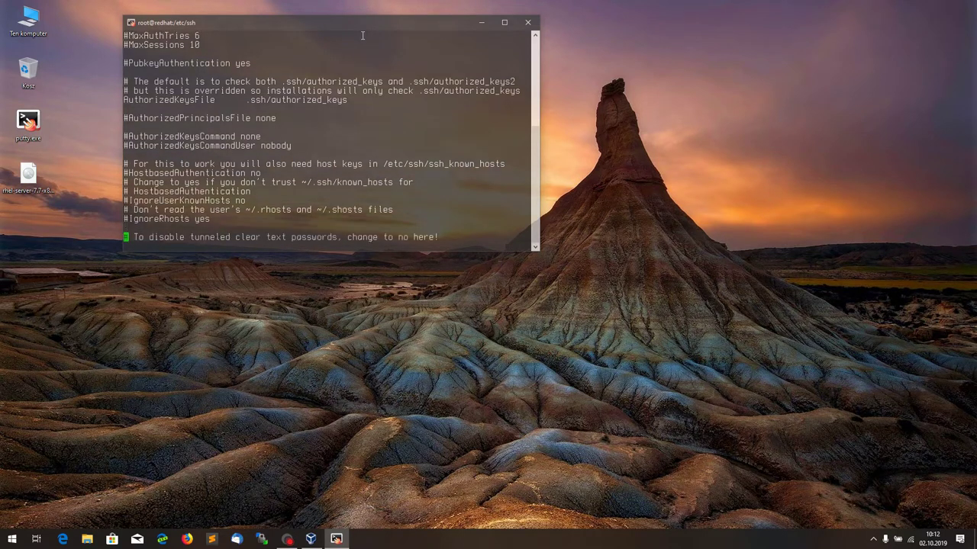
{"action": "key", "text": "Up"}
{"action": "key", "text": "Up"}
{"action": "key", "text": "Up"}
{"action": "key", "text": "Down"}
{"action": "key", "text": "Down"}
{"action": "key", "text": "Down"}
{"action": "key", "text": "Down"}
{"action": "key", "text": "Down"}
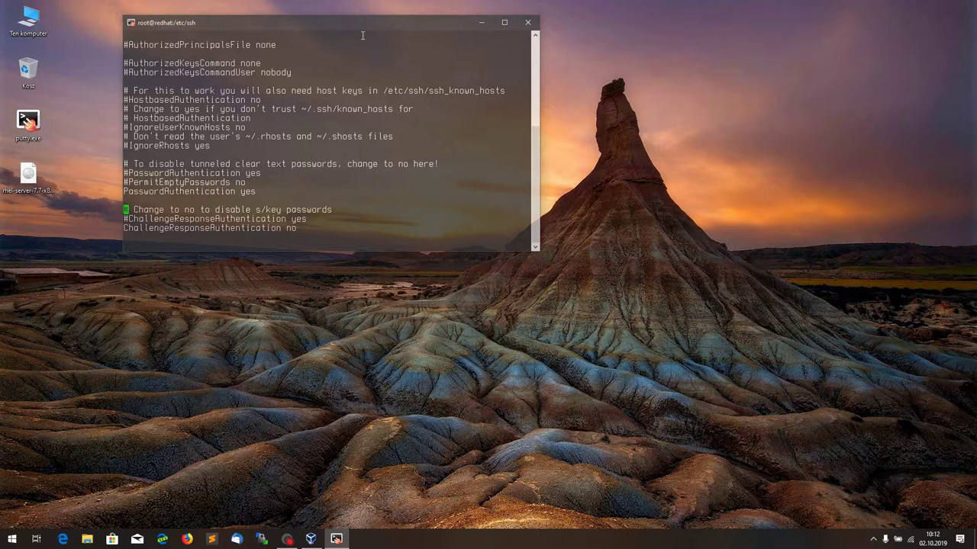
{"action": "key", "text": "Down"}
{"action": "key", "text": "Down"}
{"action": "key", "text": "Down"}
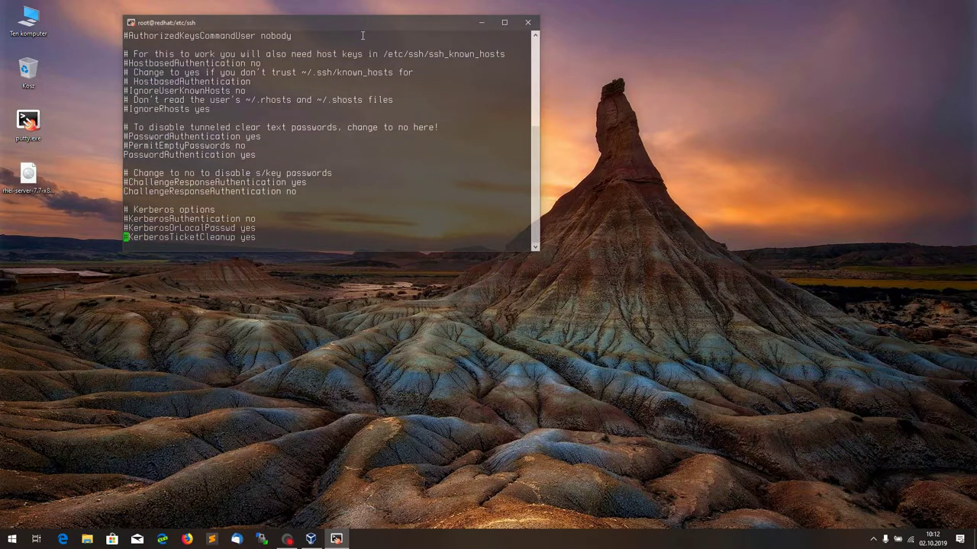
{"action": "key", "text": "Up"}
{"action": "key", "text": "Up"}
{"action": "key", "text": "Up"}
{"action": "key", "text": "Up"}
{"action": "key", "text": "Up"}
{"action": "key", "text": "Up"}
{"action": "key", "text": "Up"}
{"action": "key", "text": "Up"}
{"action": "key", "text": "Up"}
{"action": "key", "text": "Up"}
Step: Uncomment PermitEmptyPasswords no, and uncomment PermitRootLogin with its value changed from yes to no
{"action": "key", "text": "i"}
{"action": "key", "text": "Delete"}
{"action": "key", "text": "Down"}
{"action": "key", "text": "Down"}
{"action": "key", "text": "Down"}
{"action": "key", "text": "Down"}
{"action": "key", "text": "Down"}
{"action": "key", "text": "Down"}
{"action": "key", "text": "Down"}
{"action": "key", "text": "Down"}
{"action": "key", "text": "Down"}
{"action": "key", "text": "Down"}
{"action": "key", "text": "Down"}
{"action": "key", "text": "Down"}
{"action": "key", "text": "Down"}
{"action": "key", "text": "Down"}
{"action": "key", "text": "Down"}
{"action": "key", "text": "Down"}
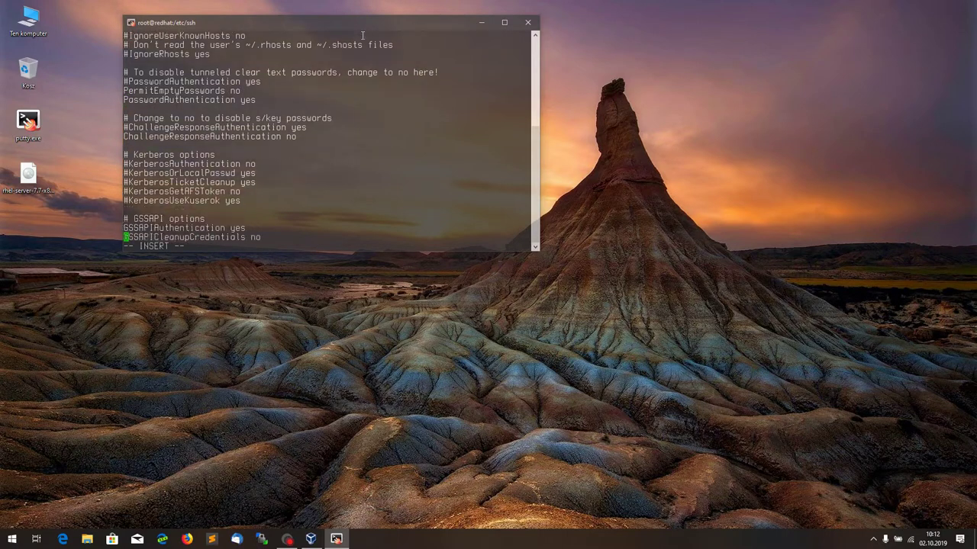
{"action": "key", "text": "Down"}
{"action": "key", "text": "Down"}
{"action": "key", "text": "Down"}
{"action": "key", "text": "Down"}
{"action": "key", "text": "Down"}
{"action": "key", "text": "Down"}
{"action": "key", "text": "Down"}
{"action": "key", "text": "Down"}
{"action": "key", "text": "Down"}
{"action": "key", "text": "Down"}
{"action": "key", "text": "Down"}
{"action": "key", "text": "Down"}
{"action": "key", "text": "Down"}
{"action": "key", "text": "Down"}
{"action": "key", "text": "Down"}
{"action": "key", "text": "Down"}
{"action": "key", "text": "Down"}
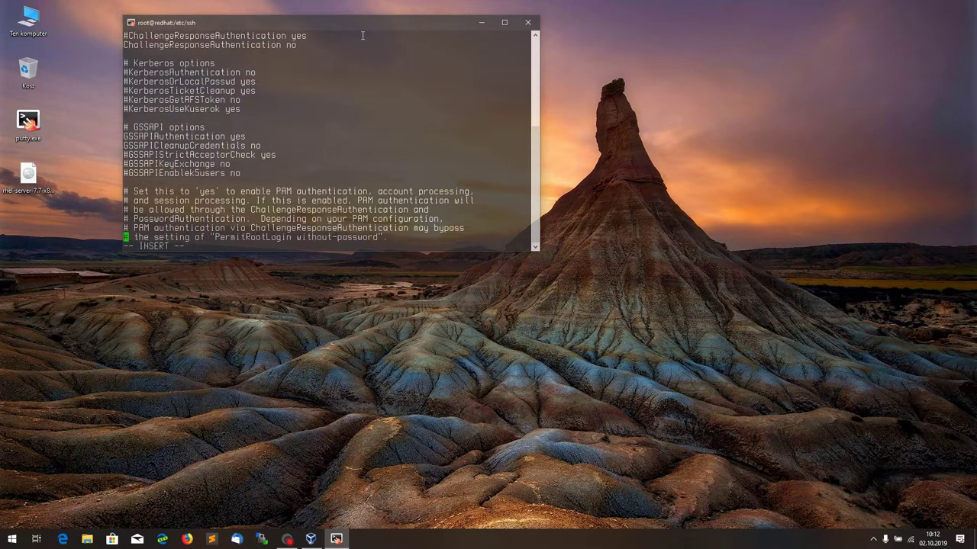
{"action": "key", "text": "Down"}
{"action": "key", "text": "Down"}
{"action": "key", "text": "Down"}
{"action": "key", "text": "Down"}
{"action": "key", "text": "Down"}
{"action": "key", "text": "Down"}
{"action": "key", "text": "Down"}
{"action": "key", "text": "Down"}
{"action": "key", "text": "Down"}
{"action": "key", "text": "Down"}
{"action": "key", "text": "Down"}
{"action": "key", "text": "Down"}
{"action": "key", "text": "Down"}
{"action": "key", "text": "Down"}
{"action": "key", "text": "Down"}
{"action": "key", "text": "Up"}
{"action": "key", "text": "Up"}
{"action": "key", "text": "Up"}
{"action": "key", "text": "Up"}
{"action": "key", "text": "Up"}
{"action": "key", "text": "Up"}
{"action": "key", "text": "Up"}
{"action": "key", "text": "Up"}
{"action": "key", "text": "Up"}
{"action": "key", "text": "Up"}
{"action": "key", "text": "Up"}
{"action": "key", "text": "Up"}
{"action": "key", "text": "Up"}
{"action": "key", "text": "Up"}
{"action": "key", "text": "Up"}
{"action": "key", "text": "Up"}
{"action": "key", "text": "Up"}
{"action": "key", "text": "Up"}
{"action": "key", "text": "Up"}
{"action": "key", "text": "Up"}
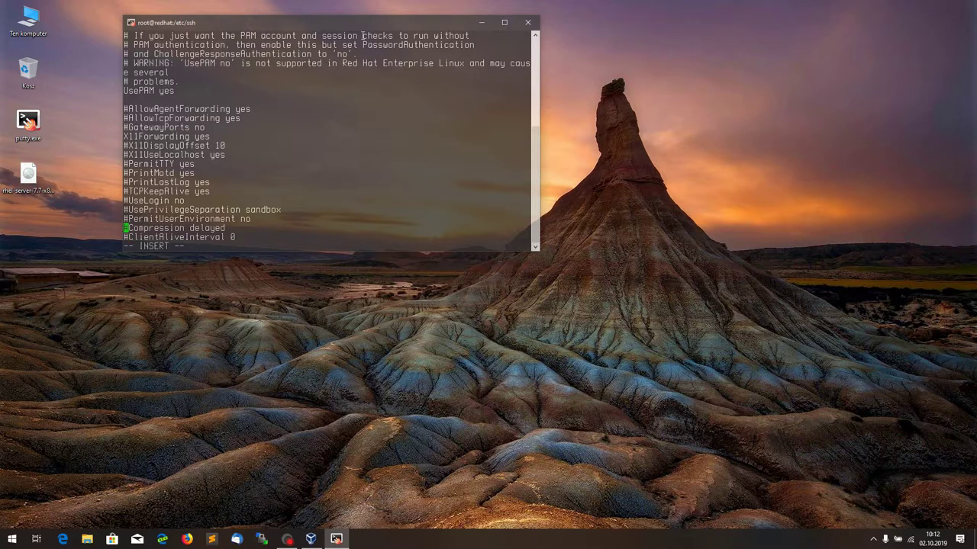
{"action": "key", "text": "Up"}
{"action": "key", "text": "Up"}
{"action": "key", "text": "Up"}
{"action": "key", "text": "Up"}
{"action": "key", "text": "Up"}
{"action": "key", "text": "Up"}
{"action": "key", "text": "Up"}
{"action": "key", "text": "Up"}
{"action": "key", "text": "Up"}
{"action": "key", "text": "Up"}
{"action": "key", "text": "Up"}
{"action": "key", "text": "Up"}
{"action": "key", "text": "Up"}
{"action": "key", "text": "Up"}
{"action": "key", "text": "Up"}
{"action": "key", "text": "Up"}
{"action": "key", "text": "Up"}
{"action": "key", "text": "Up"}
{"action": "key", "text": "Up"}
{"action": "key", "text": "Up"}
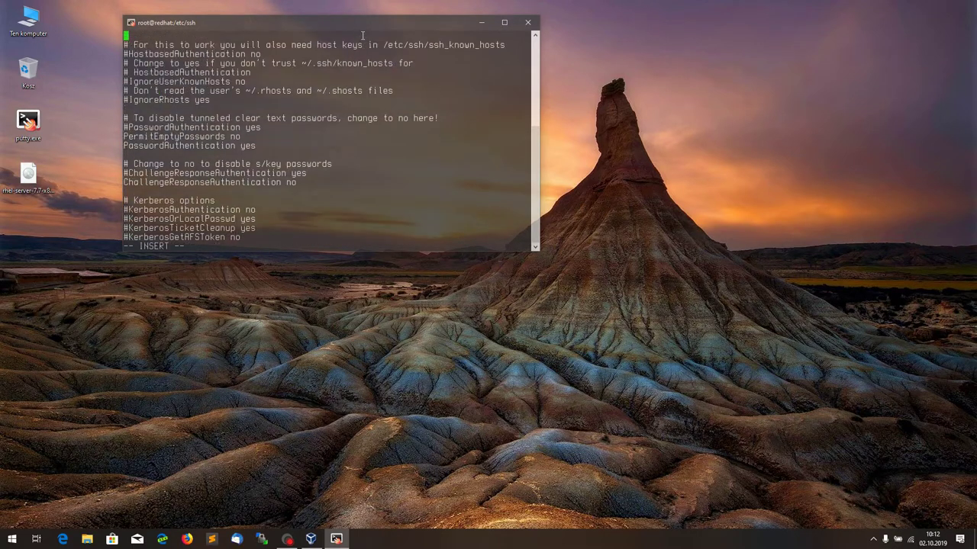
{"action": "key", "text": "Up"}
{"action": "key", "text": "Up"}
{"action": "key", "text": "Up"}
{"action": "key", "text": "Up"}
{"action": "key", "text": "Up"}
{"action": "key", "text": "Up"}
{"action": "key", "text": "Up"}
{"action": "key", "text": "Up"}
{"action": "key", "text": "Up"}
{"action": "key", "text": "Up"}
{"action": "key", "text": "Up"}
{"action": "key", "text": "Up"}
{"action": "key", "text": "Up"}
{"action": "key", "text": "Up"}
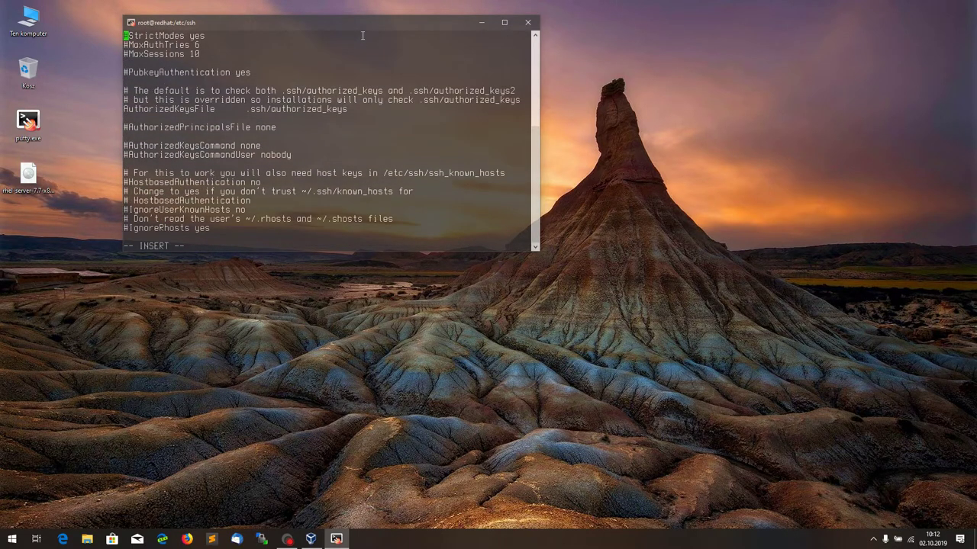
{"action": "key", "text": "Down"}
{"action": "key", "text": "Down"}
{"action": "key", "text": "Down"}
{"action": "key", "text": "Down"}
{"action": "key", "text": "Down"}
{"action": "key", "text": "Delete"}
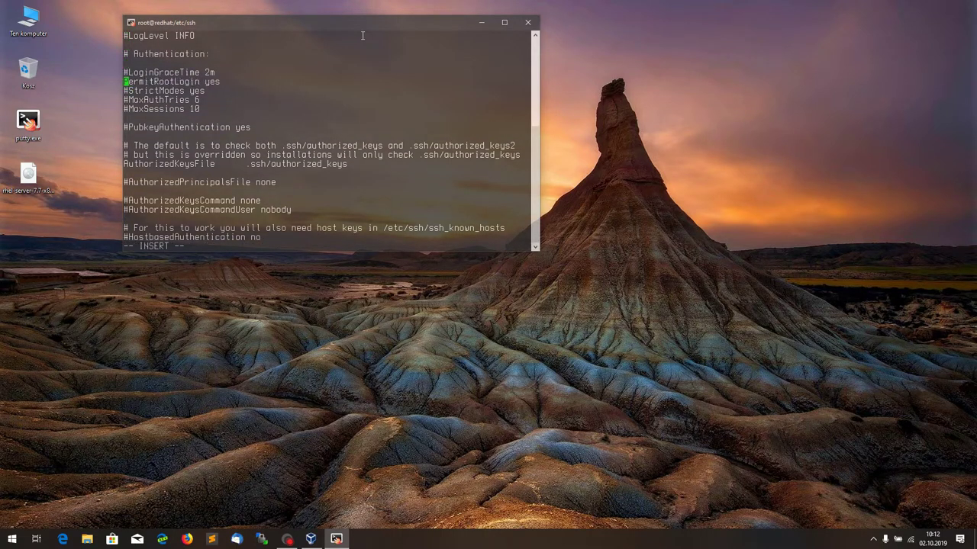
{"action": "key", "text": "Right"}
{"action": "key", "text": "Right"}
{"action": "key", "text": "Right"}
{"action": "key", "text": "Right"}
{"action": "key", "text": "Right"}
{"action": "key", "text": "Right"}
{"action": "key", "text": "Right"}
{"action": "key", "text": "Right"}
{"action": "key", "text": "Right"}
{"action": "key", "text": "Right"}
{"action": "key", "text": "Right"}
{"action": "key", "text": "Right"}
{"action": "key", "text": "Right"}
{"action": "key", "text": "Right"}
{"action": "key", "text": "Right"}
{"action": "key", "text": "Right"}
{"action": "key", "text": "Right"}
{"action": "key", "text": "Right"}
{"action": "key", "text": "Right"}
{"action": "key", "text": "BackSpace"}
{"action": "key", "text": "BackSpace"}
{"action": "key", "text": "BackSpace"}
{"action": "type", "text": "no"}
Step: Remove and retype the # before Port 22, leaving that line commented out
{"action": "key", "text": "Home"}
{"action": "key", "text": "Up"}
{"action": "key", "text": "Up"}
{"action": "key", "text": "Up"}
{"action": "key", "text": "Up"}
{"action": "key", "text": "Up"}
{"action": "key", "text": "Up"}
{"action": "key", "text": "Up"}
{"action": "key", "text": "Up"}
{"action": "key", "text": "Up"}
{"action": "key", "text": "Up"}
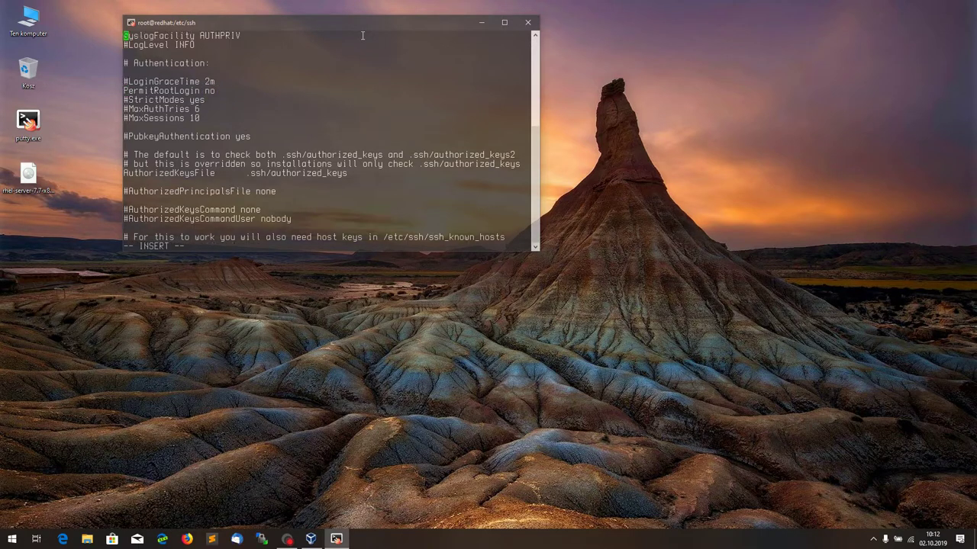
{"action": "key", "text": "Up"}
{"action": "key", "text": "Up"}
{"action": "key", "text": "Up"}
{"action": "key", "text": "Up"}
{"action": "key", "text": "Up"}
{"action": "key", "text": "Up"}
{"action": "key", "text": "Up"}
{"action": "key", "text": "Up"}
{"action": "key", "text": "Up"}
{"action": "key", "text": "Up"}
{"action": "key", "text": "Up"}
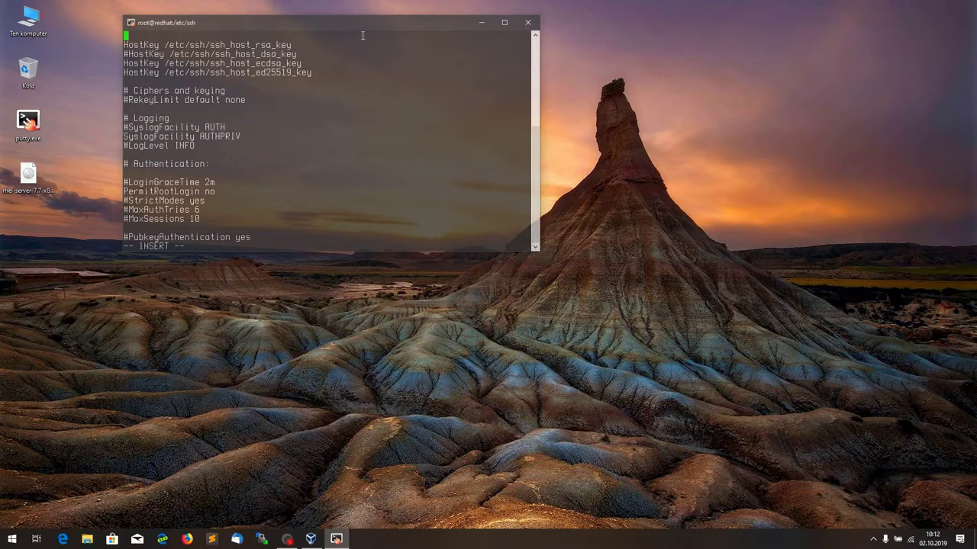
{"action": "key", "text": "Up"}
{"action": "key", "text": "Up"}
{"action": "key", "text": "Up"}
{"action": "key", "text": "Up"}
{"action": "key", "text": "Up"}
{"action": "key", "text": "Up"}
{"action": "key", "text": "Down"}
{"action": "key", "text": "Down"}
{"action": "key", "text": "Down"}
{"action": "key", "text": "Down"}
{"action": "key", "text": "Down"}
{"action": "key", "text": "Down"}
{"action": "key", "text": "Delete"}
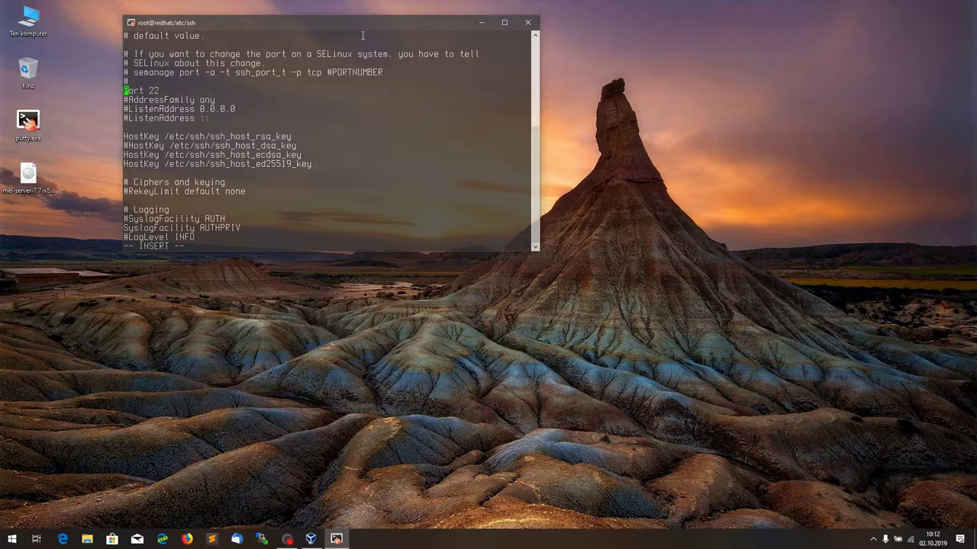
{"action": "type", "text": "#"}
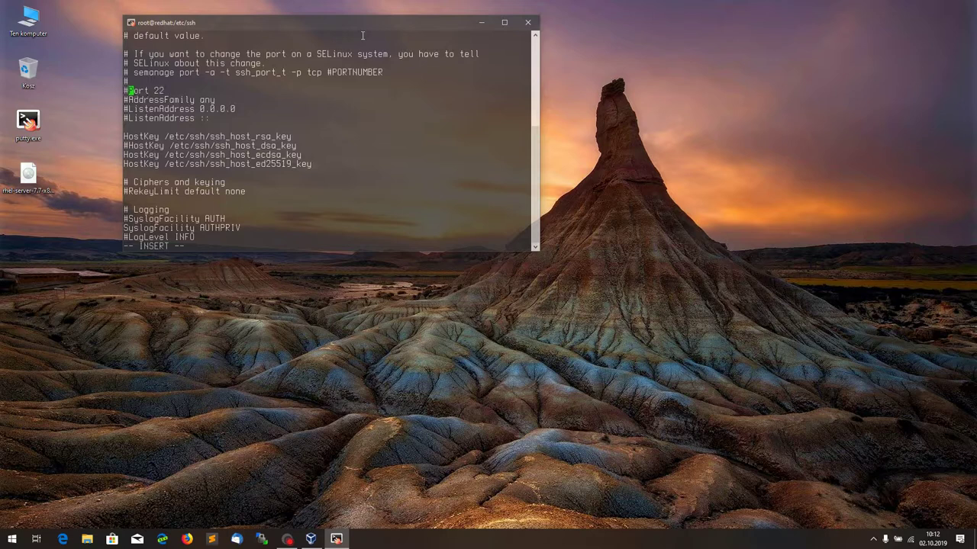